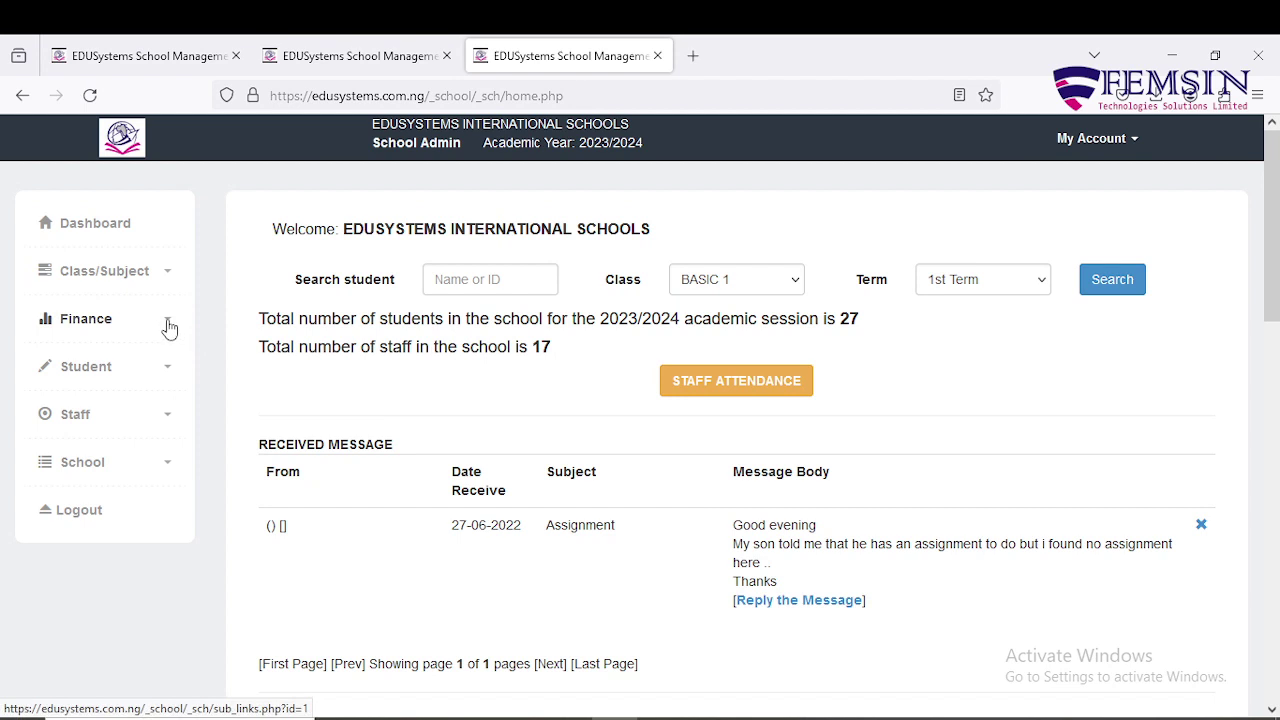
# Step: Open the school fees setup page in the finance section and review the classes available for selection
pyautogui.click(168, 330)
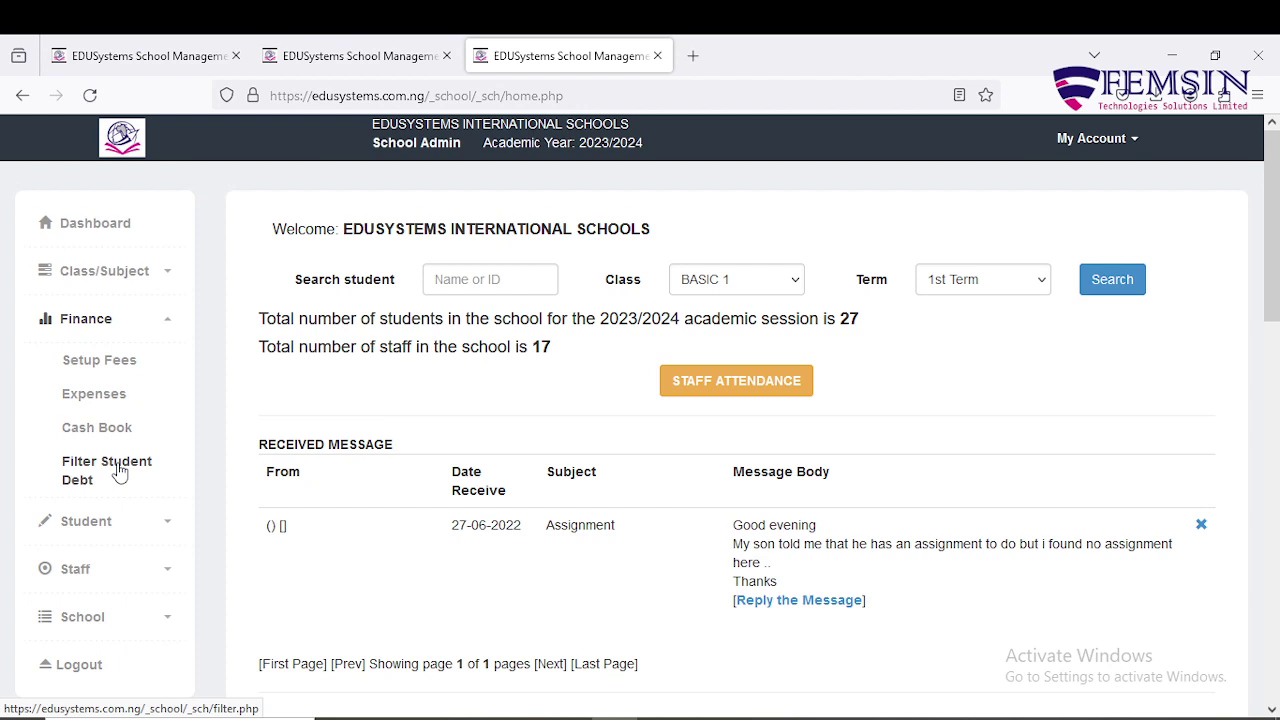
pyautogui.click(115, 370)
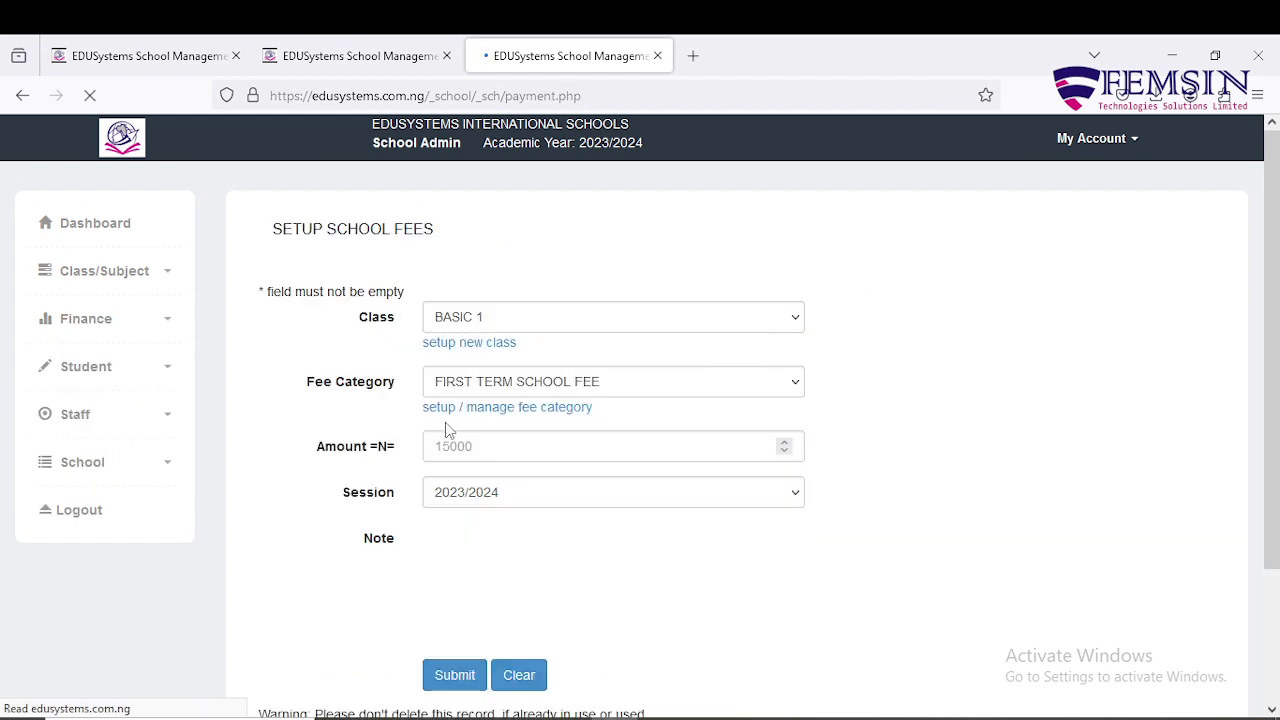
pyautogui.click(601, 326)
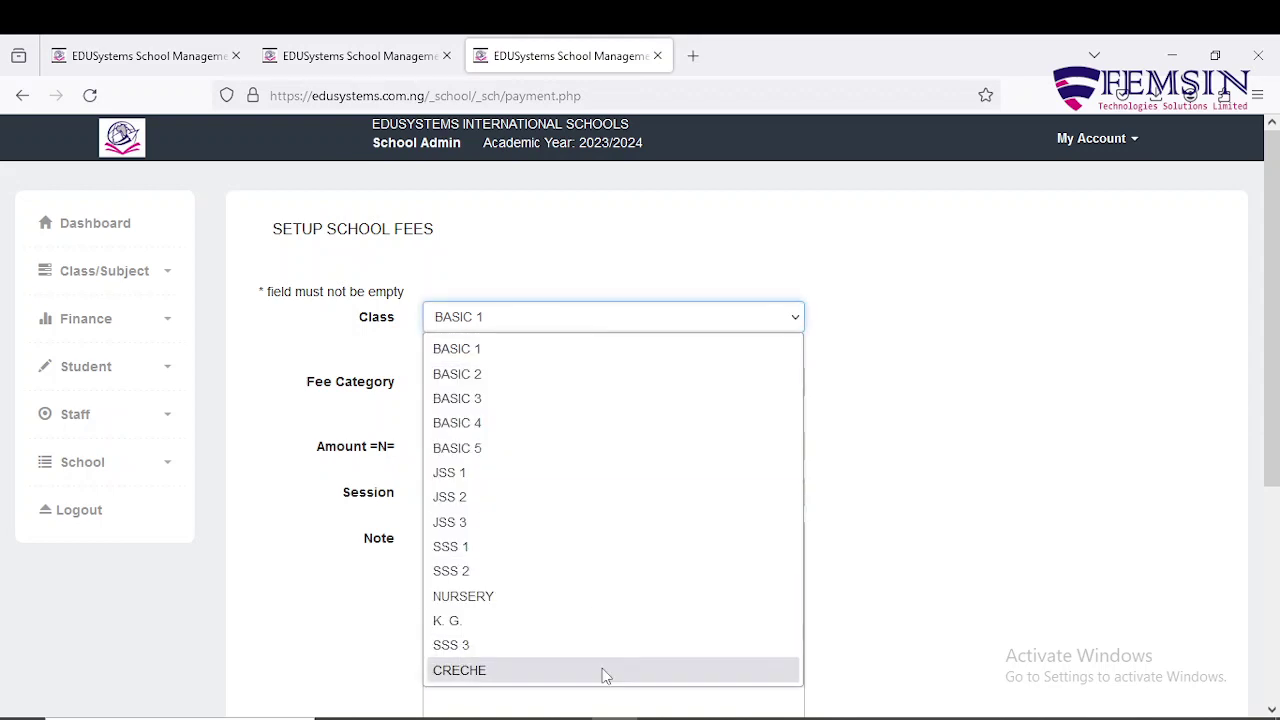
pyautogui.click(628, 317)
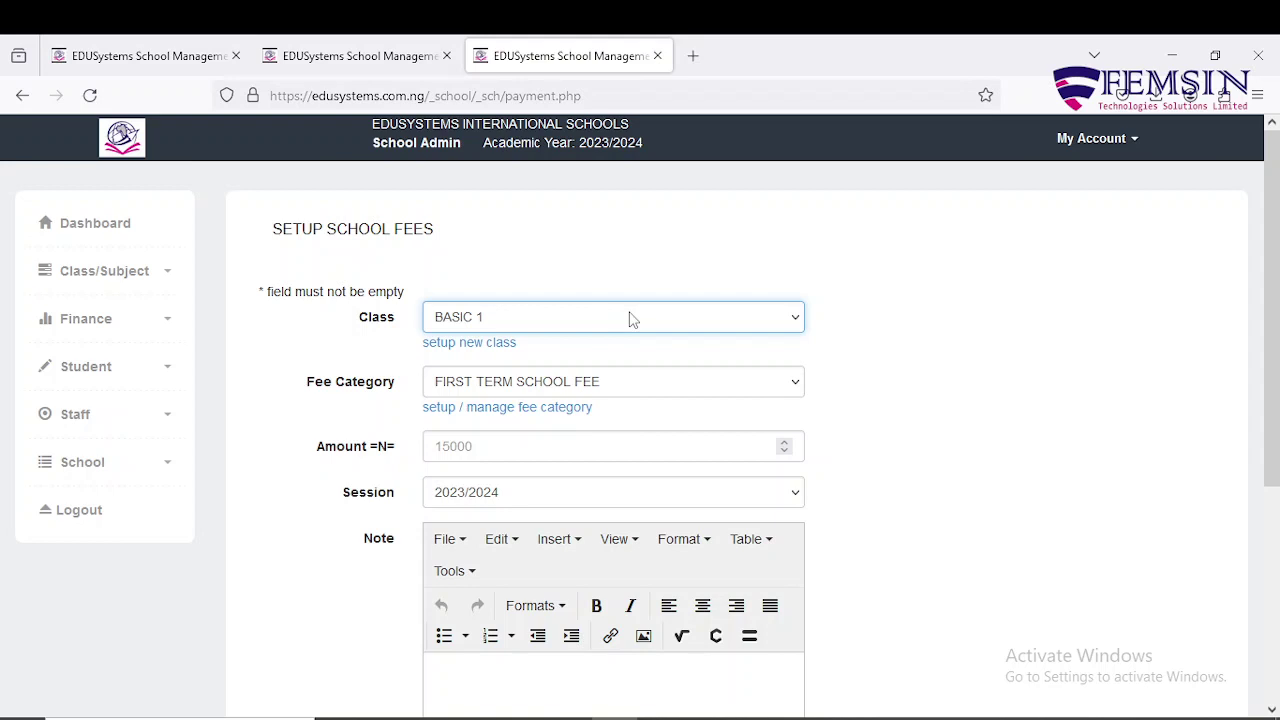
# Step: Open the new class setup page in a separate browser tab and close the two unneeded older tabs
pyautogui.rightClick(489, 352)
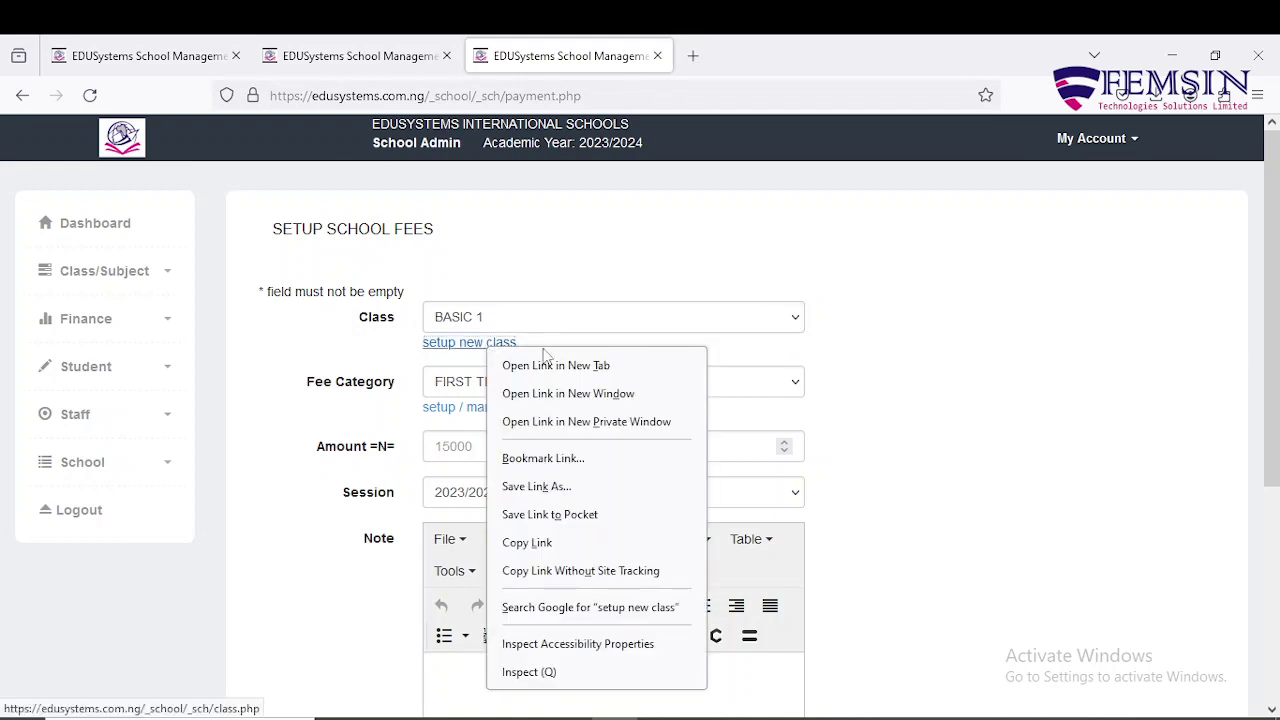
pyautogui.click(572, 364)
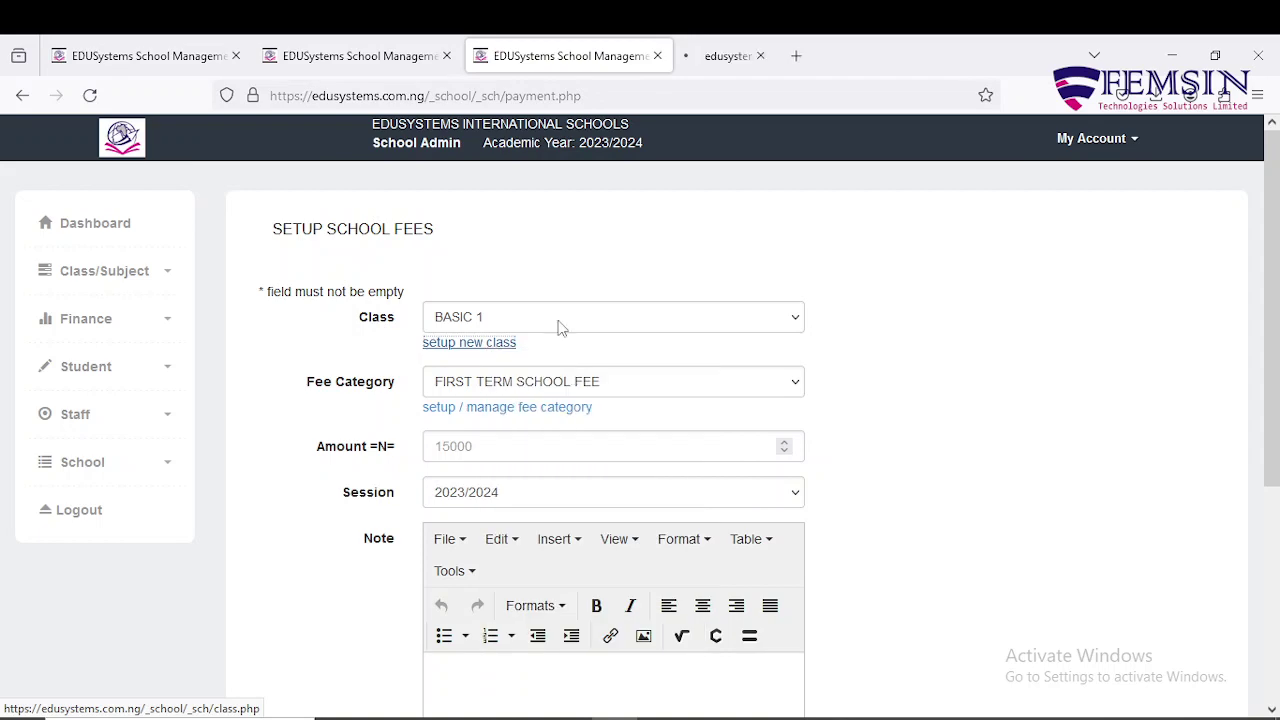
pyautogui.click(236, 57)
pyautogui.click(236, 57)
pyautogui.click(290, 58)
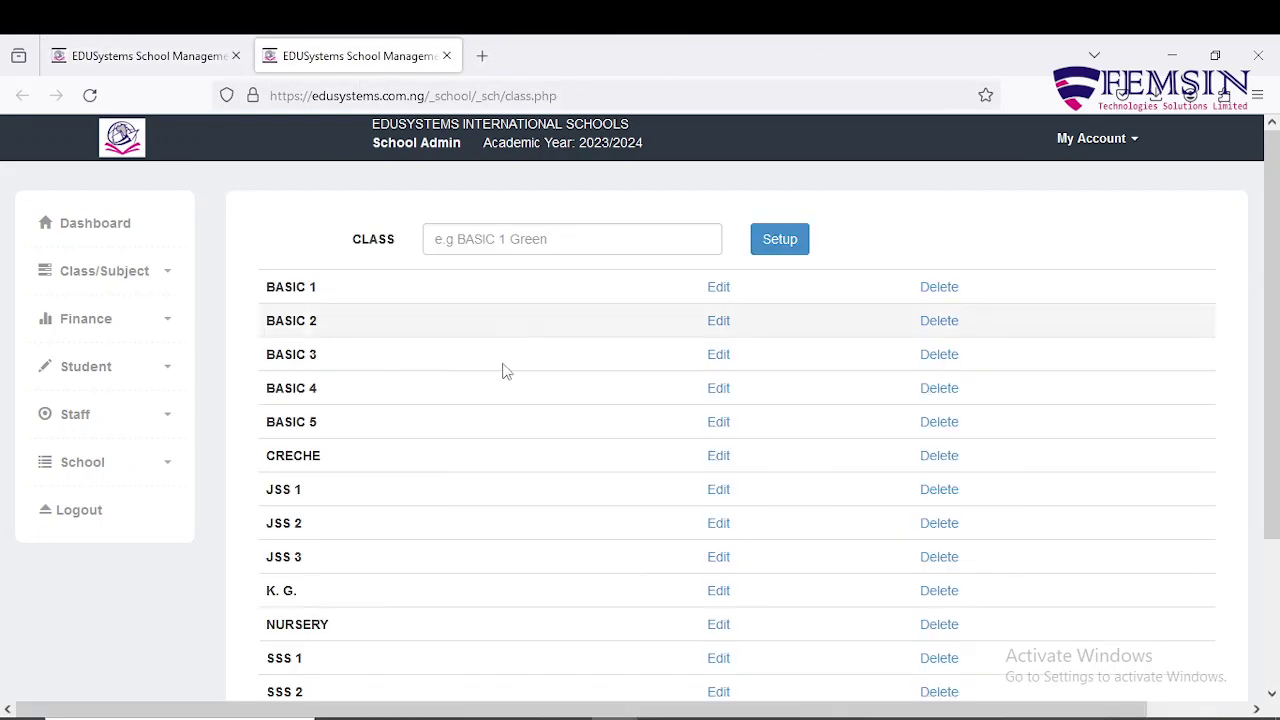
pyautogui.scroll(-2, 410, 700)
pyautogui.scroll(2, 420, 677)
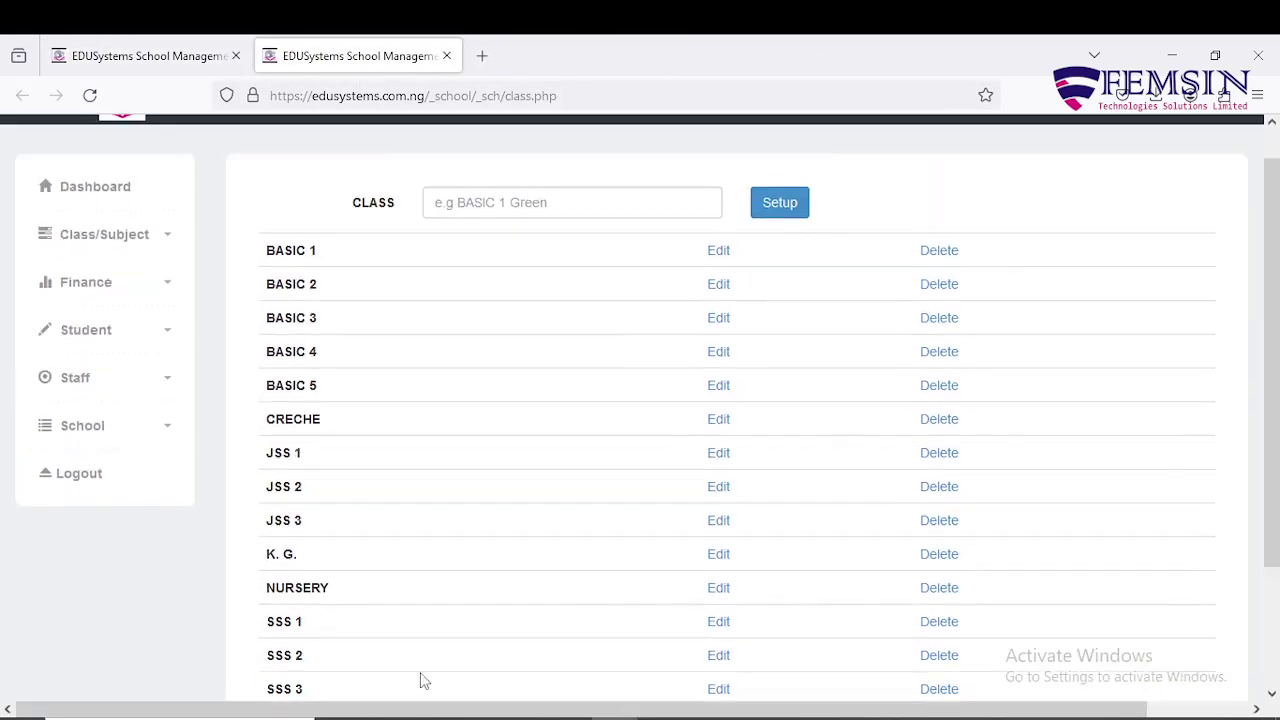
# Step: Fill in BASIC 1 as the class name without submitting it, and close the class setup page
pyautogui.click(513, 234)
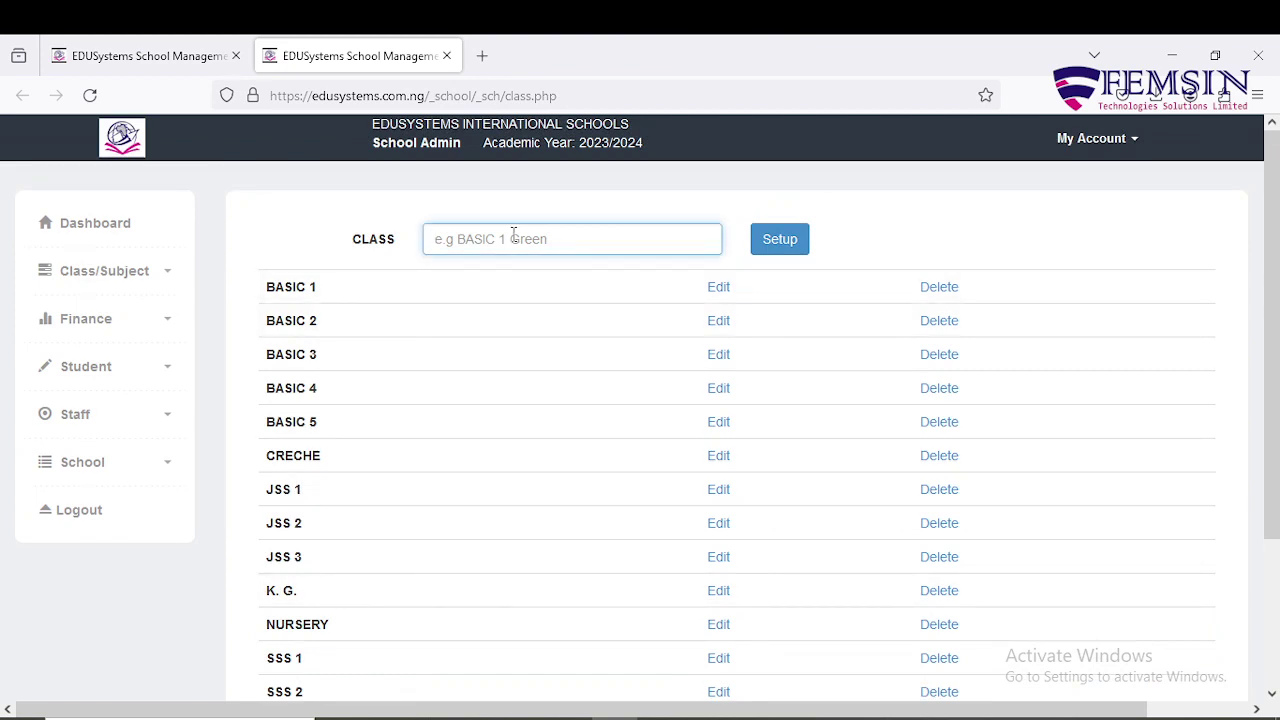
pyautogui.write('BASIC 1')
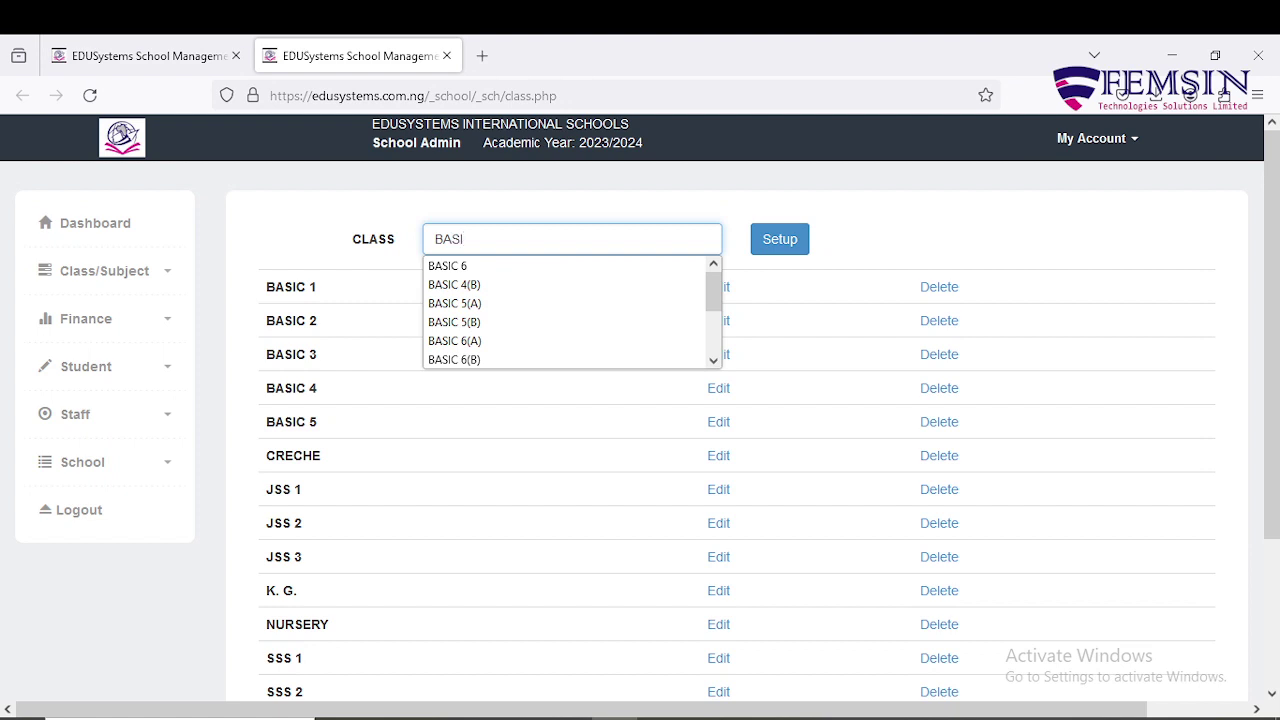
pyautogui.click(557, 210)
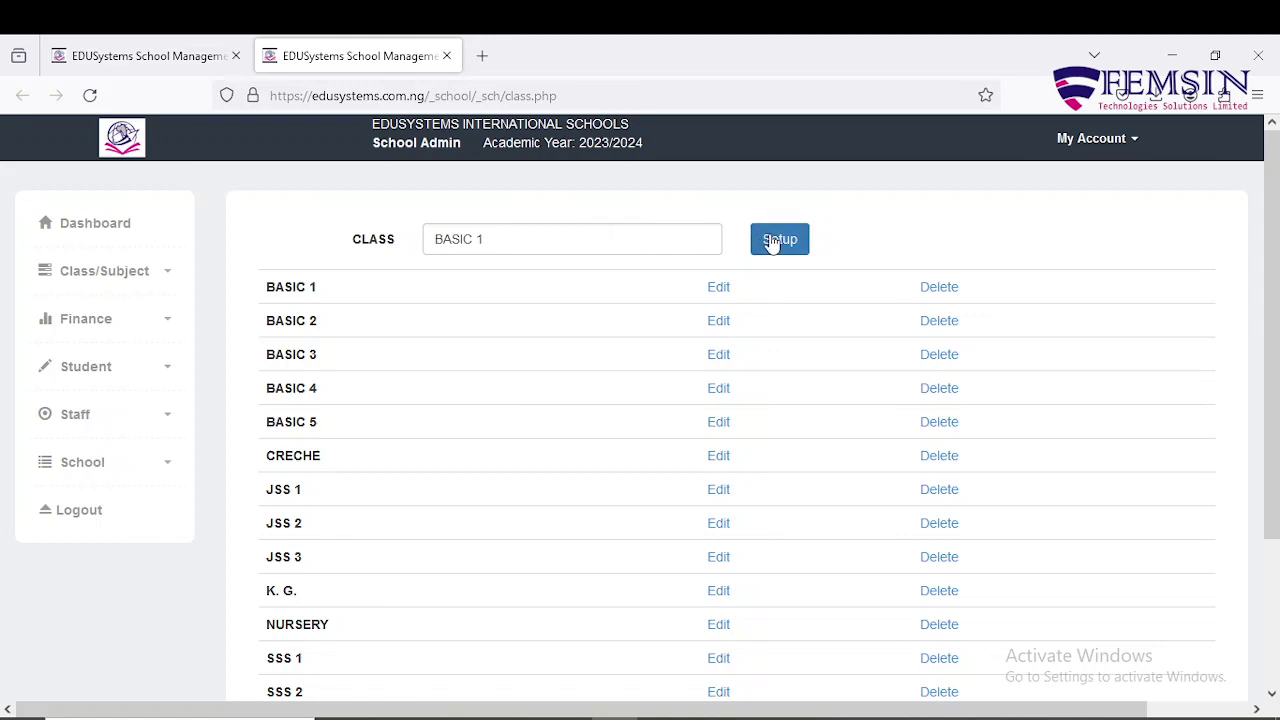
pyautogui.scroll(-3, 597, 631)
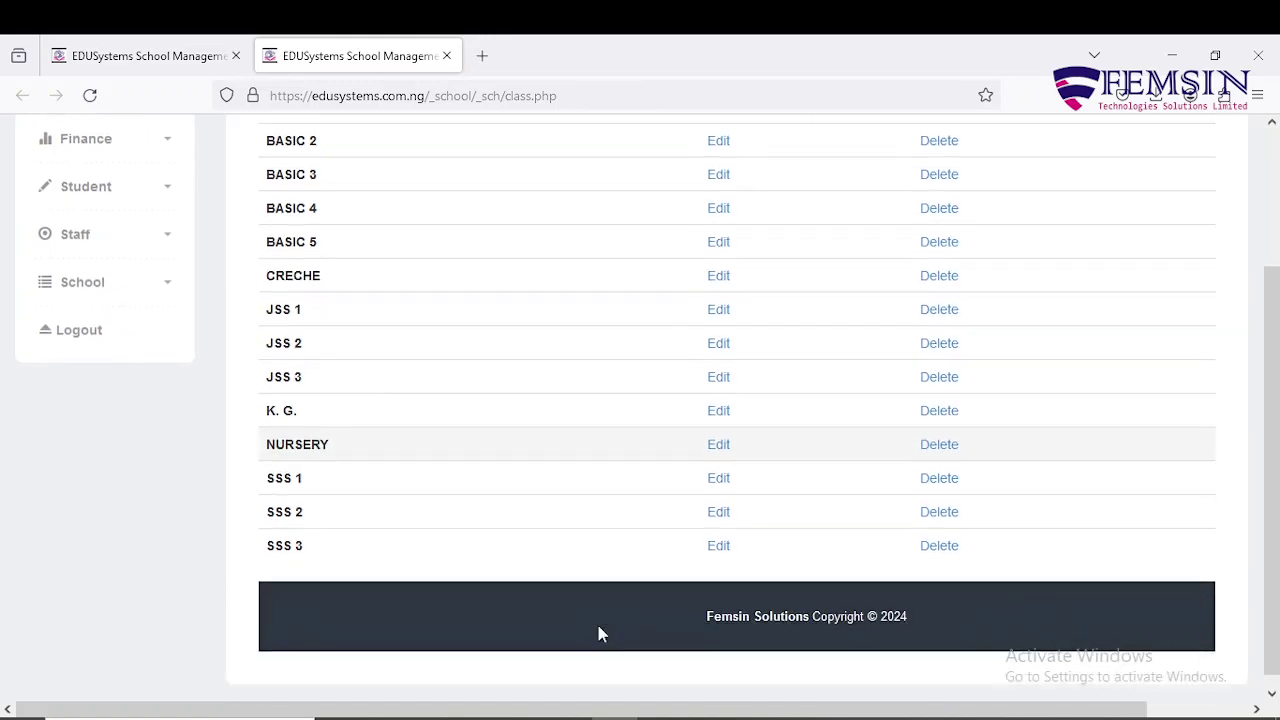
pyautogui.scroll(3, 597, 631)
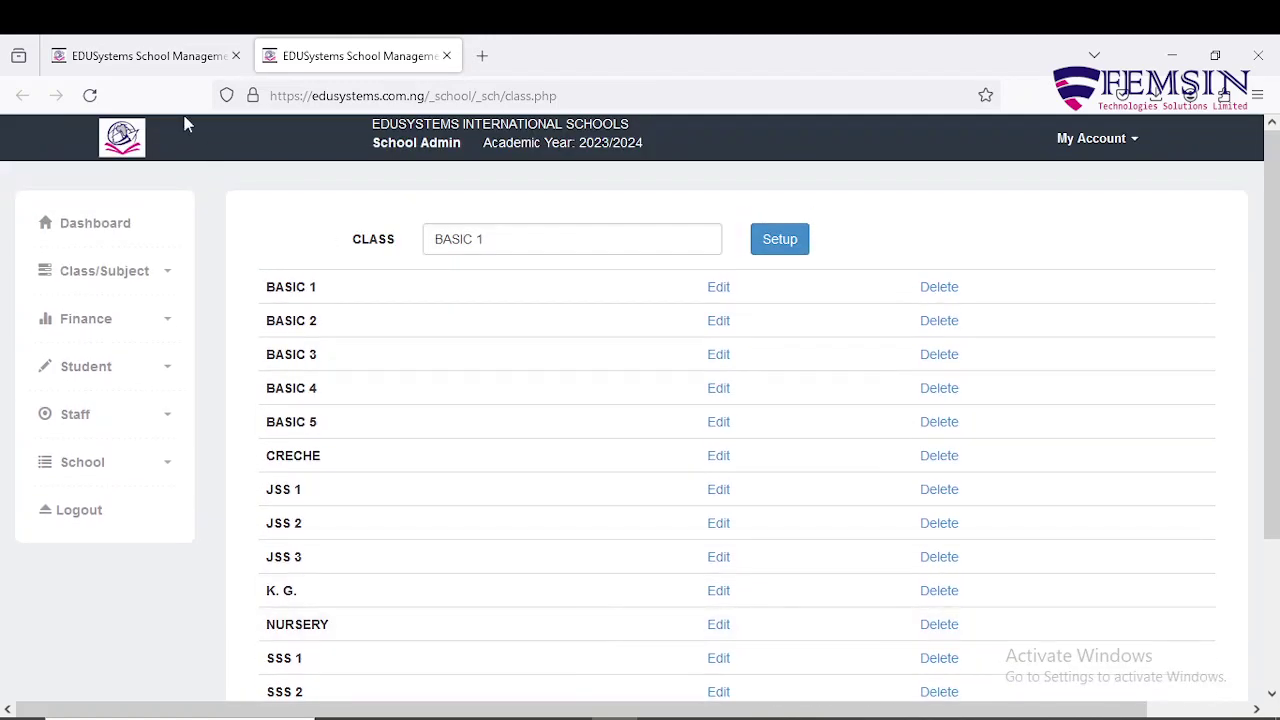
pyautogui.click(447, 56)
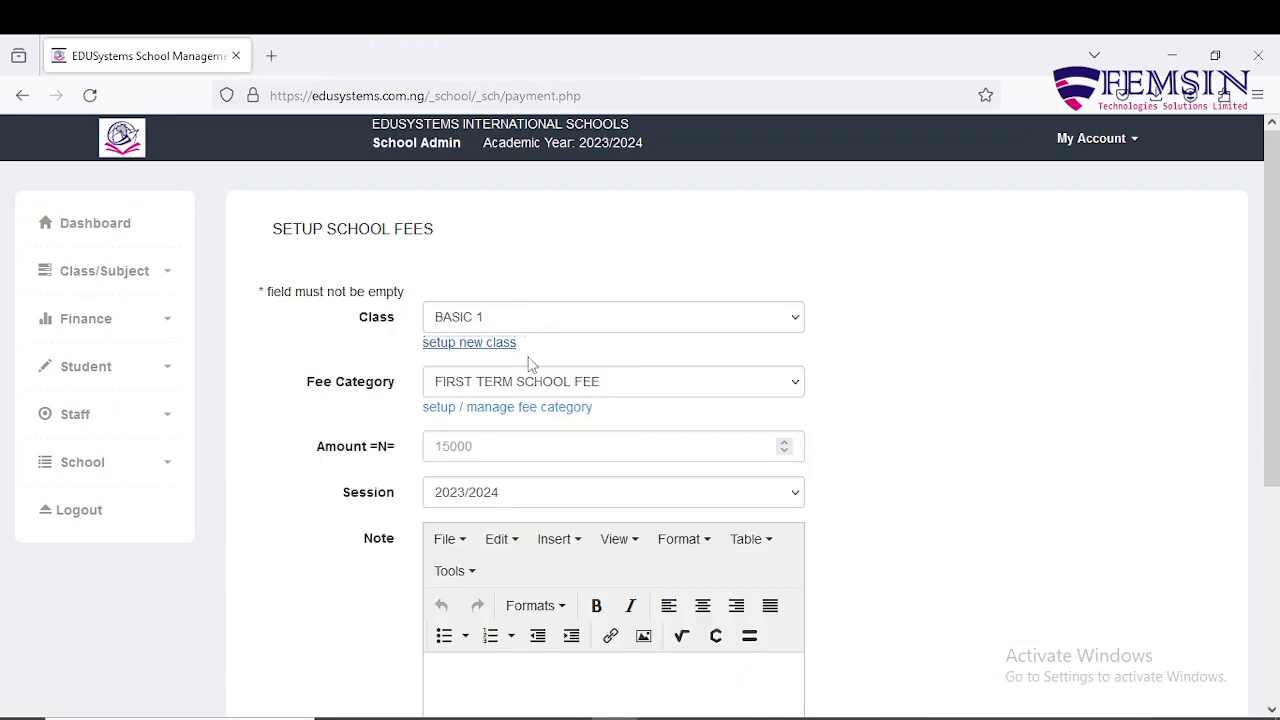
# Step: Review the fee category options and open the fee category management page in a separate browser tab
pyautogui.click(705, 388)
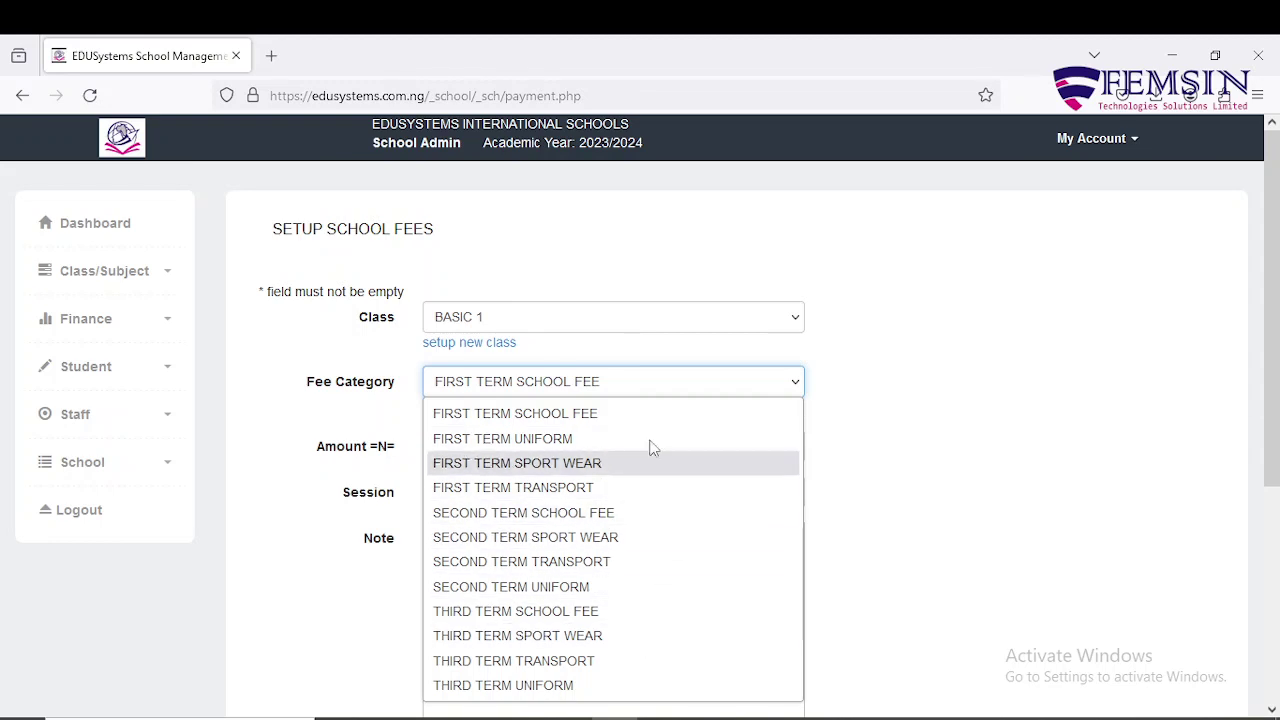
pyautogui.click(654, 364)
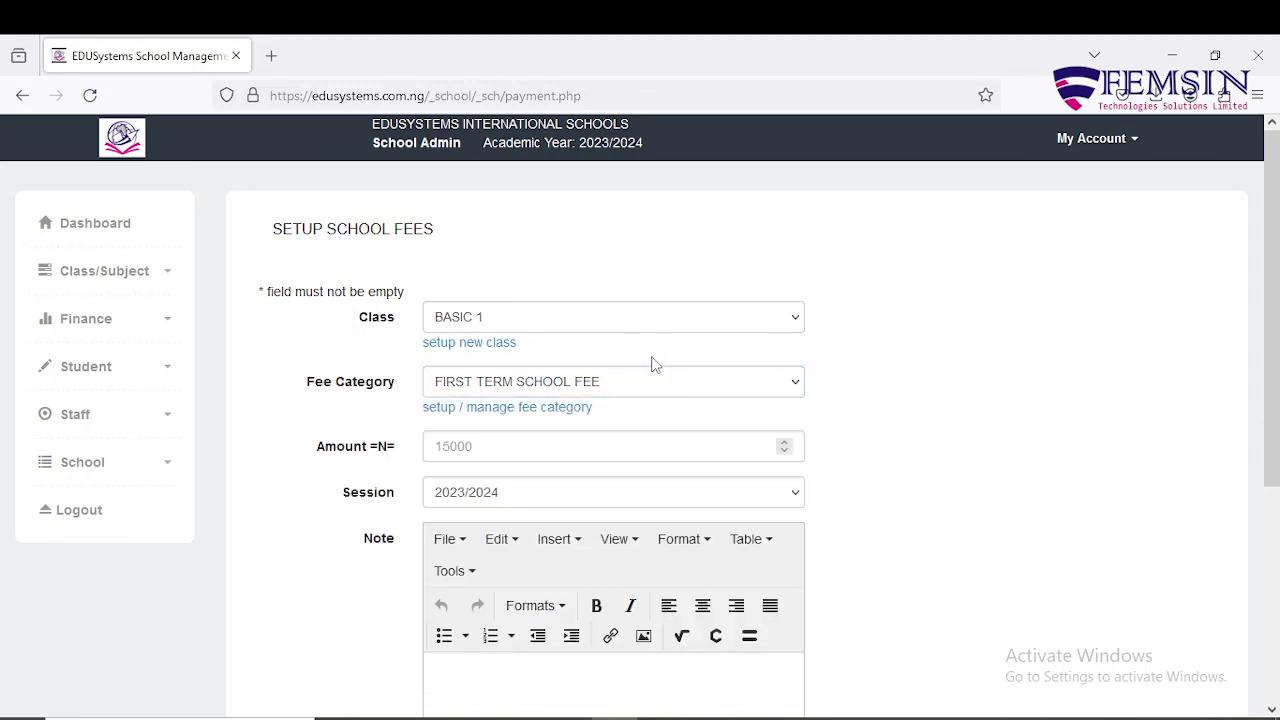
pyautogui.rightClick(560, 417)
pyautogui.click(596, 430)
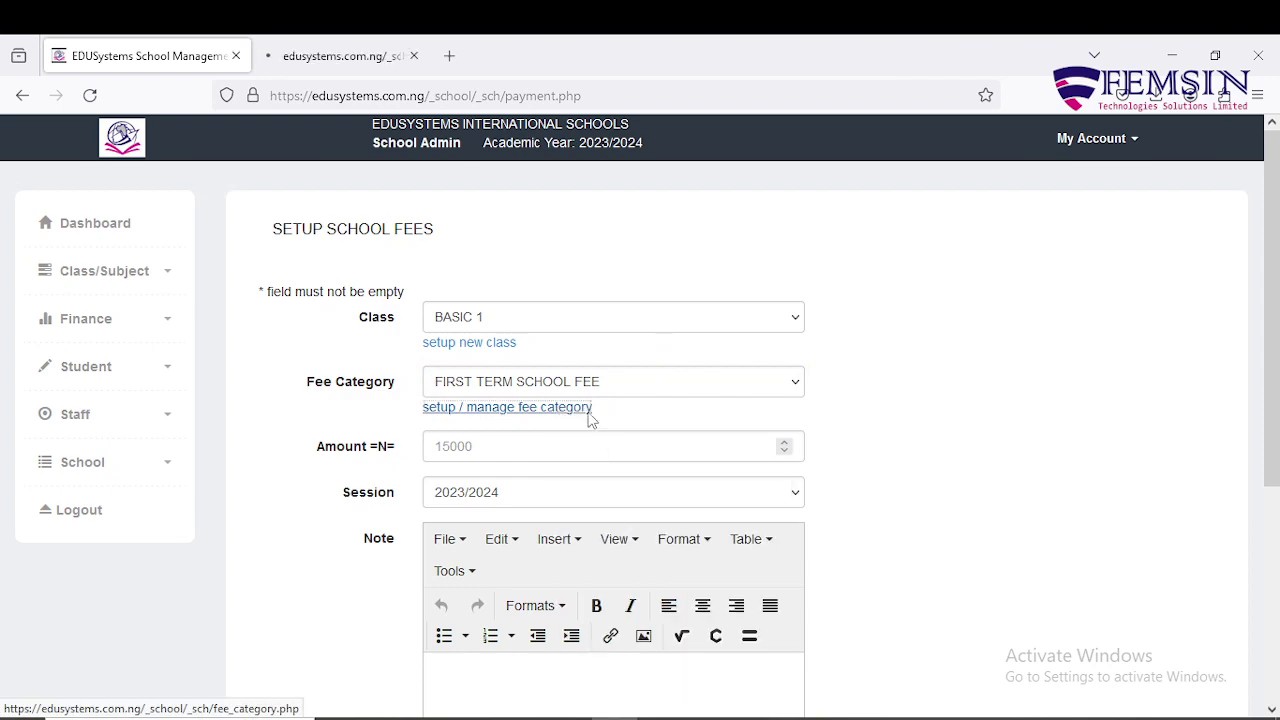
pyautogui.click(350, 58)
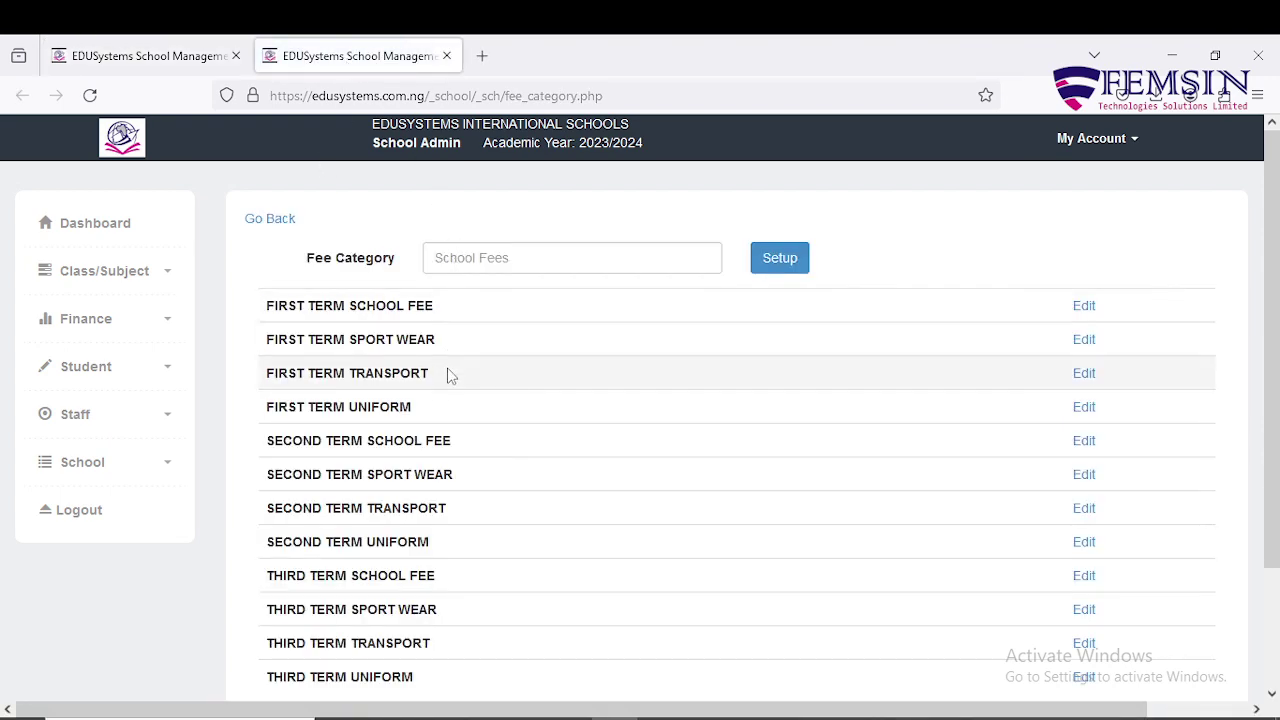
pyautogui.scroll(-3, 450, 375)
pyautogui.scroll(3, 448, 375)
# Step: Fill in FIRST TERM SCHOOL FEE as the fee category without submitting it, and return to the original fee setup form
pyautogui.click(495, 256)
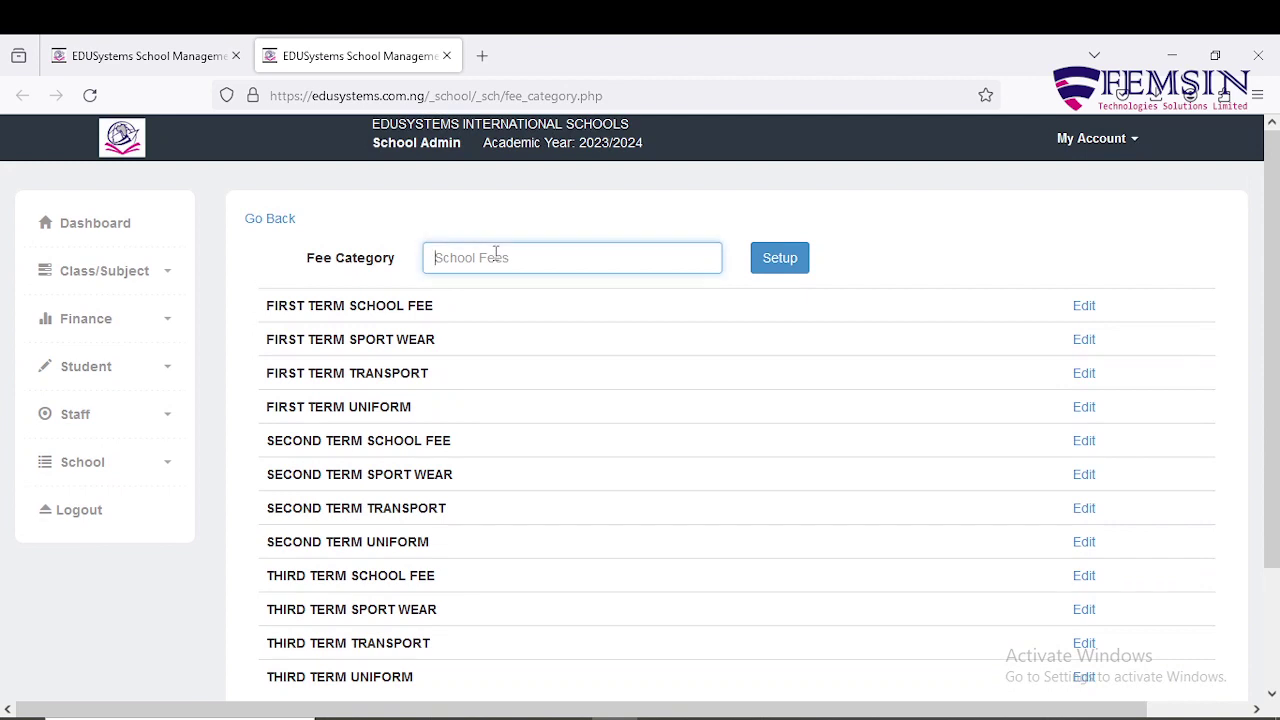
pyautogui.write('FIRST TERM SCHOOL FEE')
pyautogui.click(587, 241)
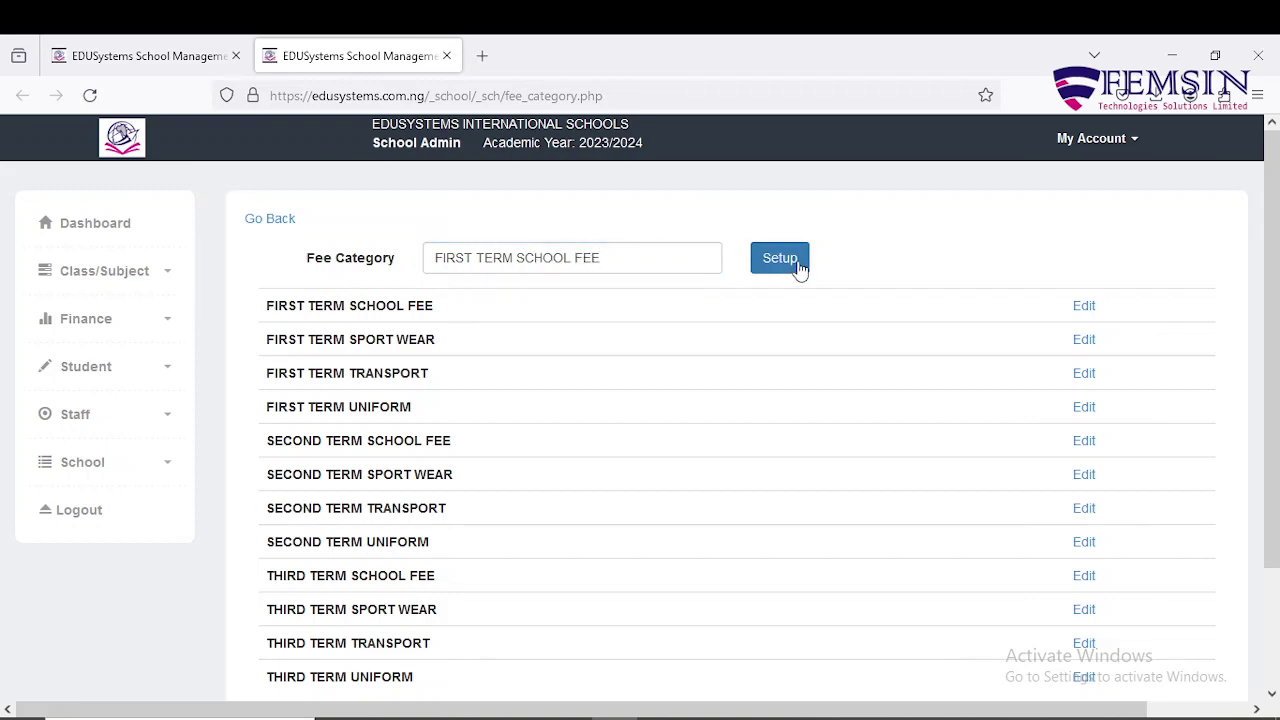
pyautogui.click(269, 229)
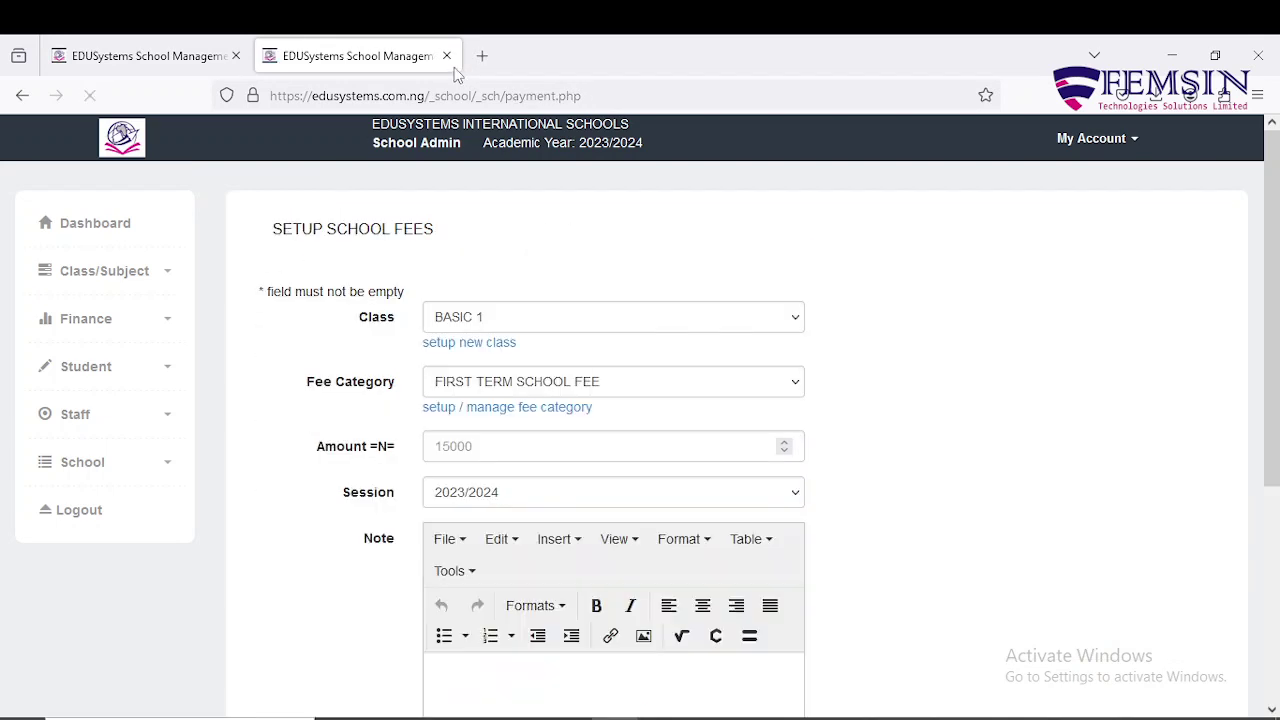
pyautogui.click(235, 56)
# Step: Submit a FIRST TERM SCHOOL FEE of 26000 for BASIC 1 in session 2023/2024 and check its record
pyautogui.scroll(-2, 643, 443)
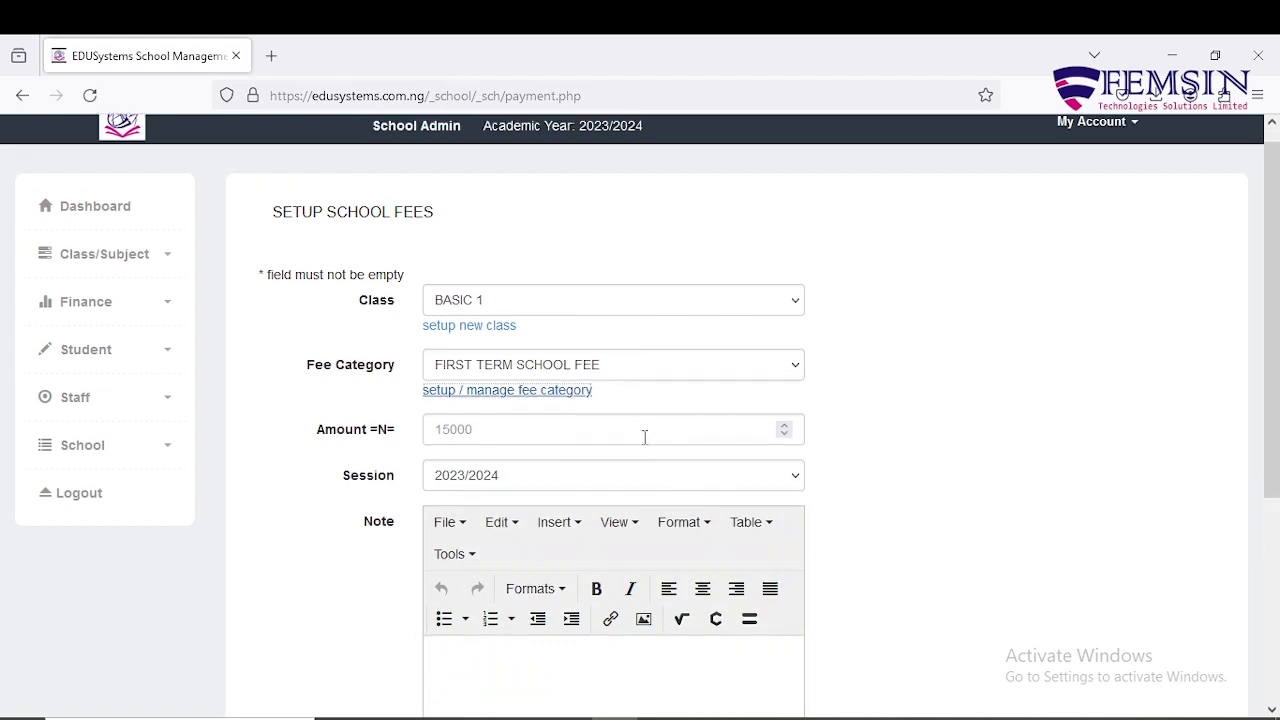
pyautogui.scroll(2, 645, 420)
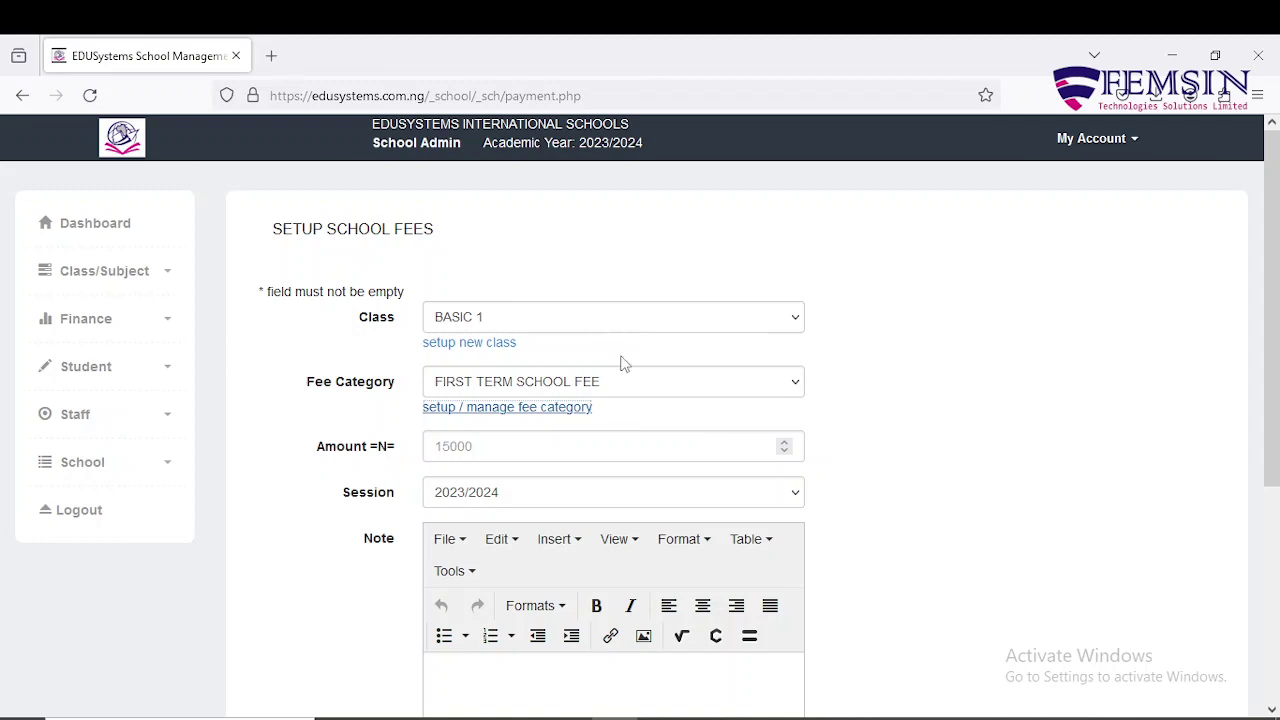
pyautogui.scroll(-1, 617, 395)
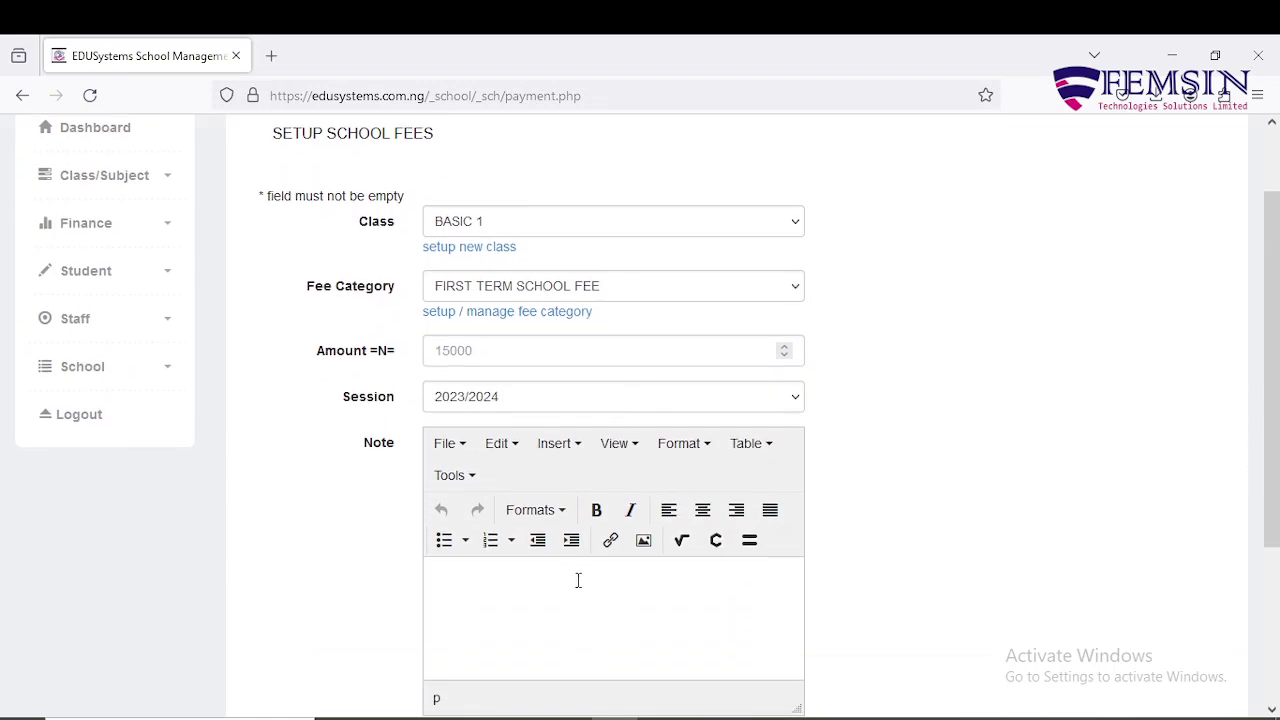
pyautogui.scroll(-1, 577, 580)
pyautogui.click(545, 266)
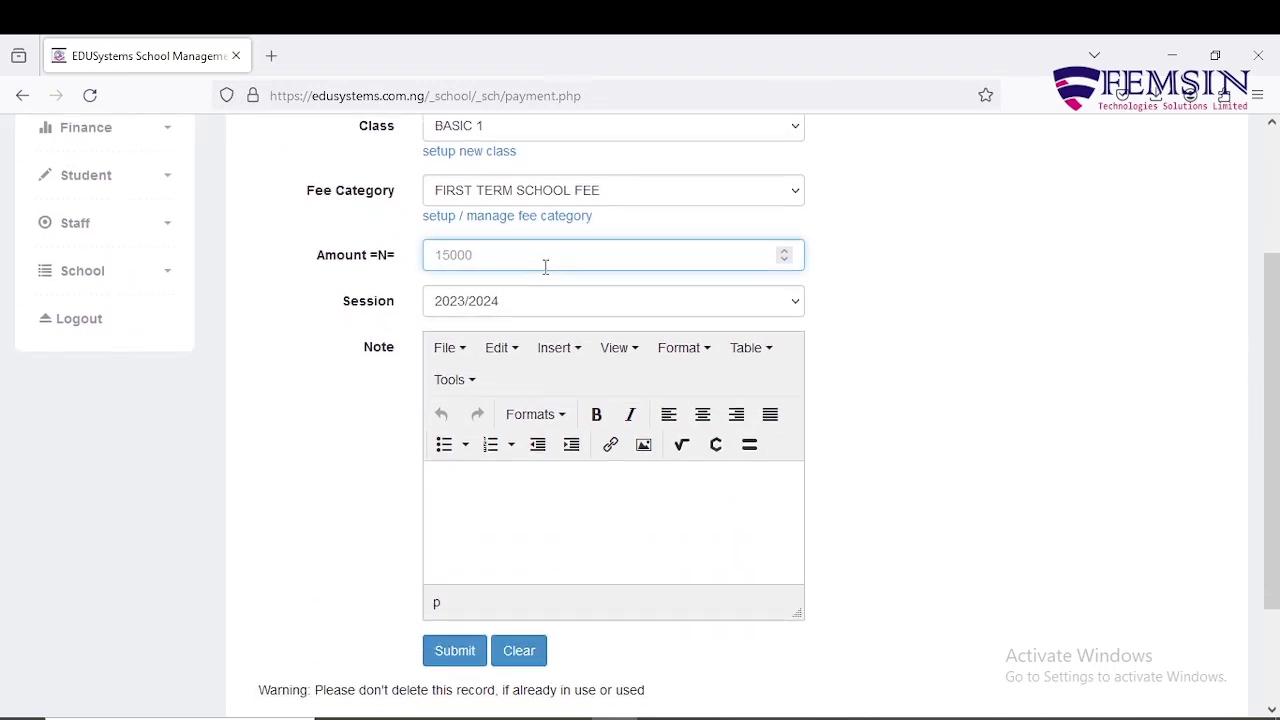
pyautogui.write('26000')
pyautogui.click(455, 660)
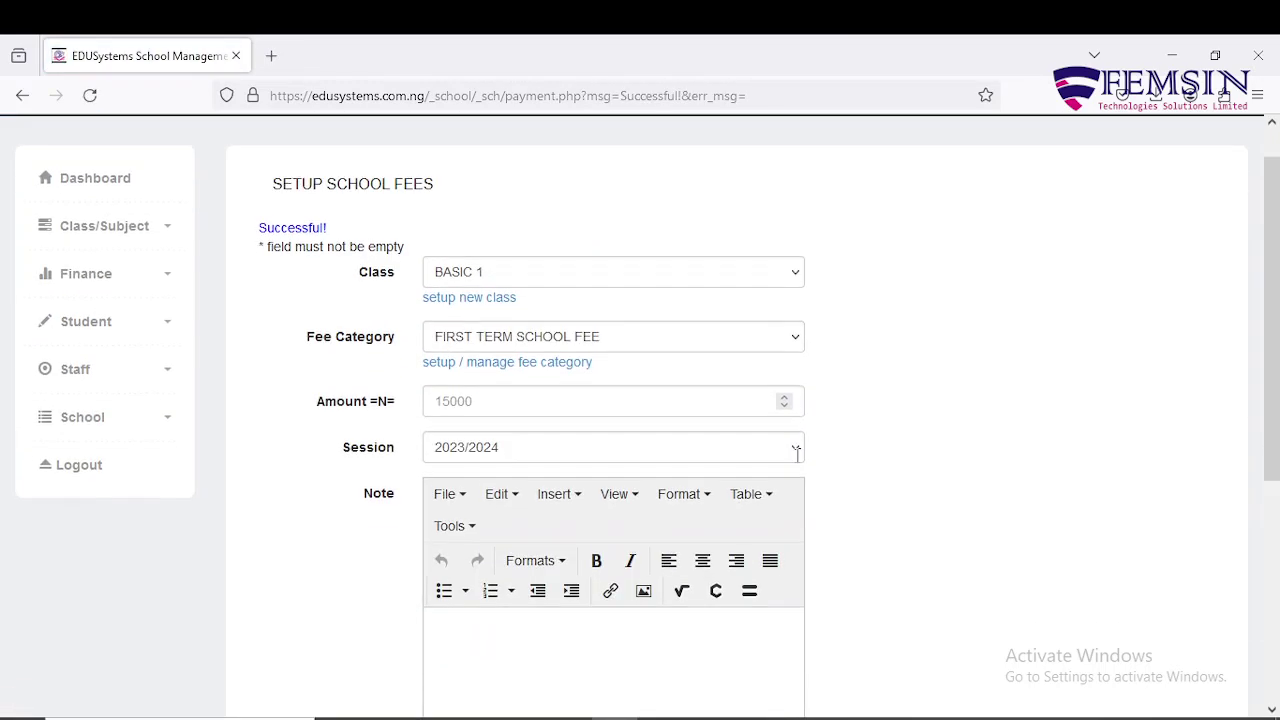
pyautogui.scroll(-4, 650, 310)
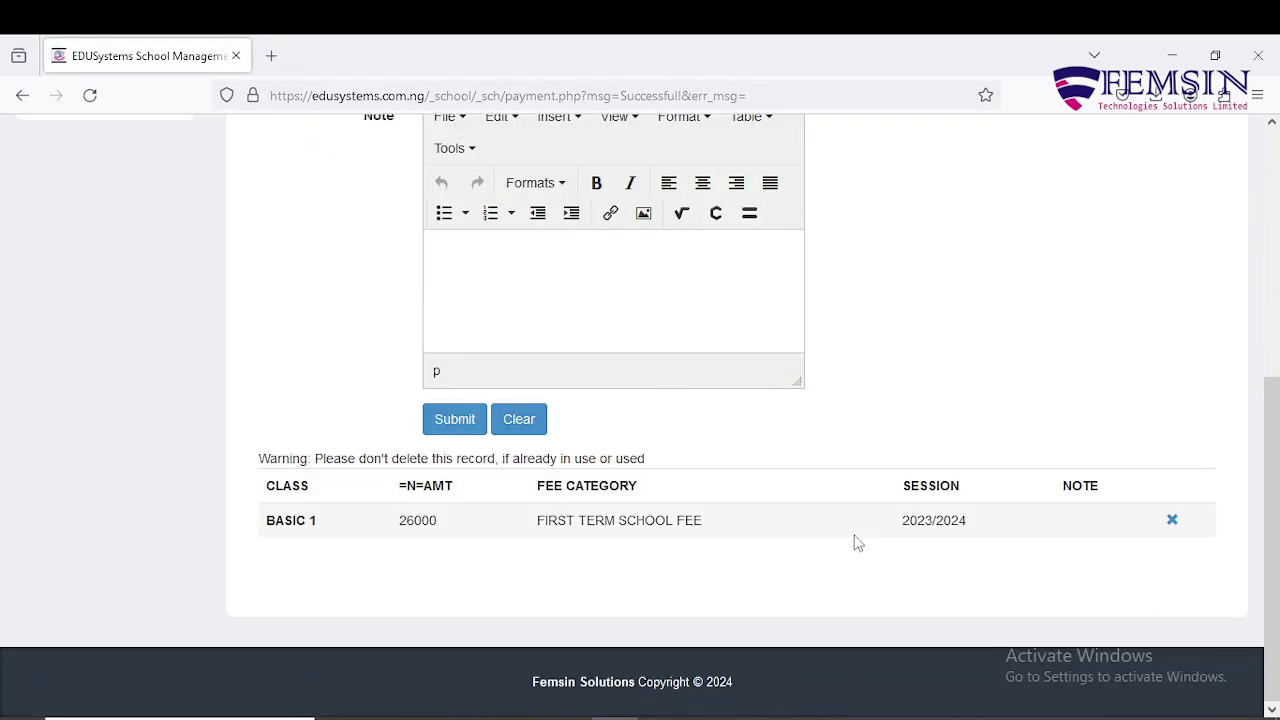
pyautogui.scroll(4, 857, 543)
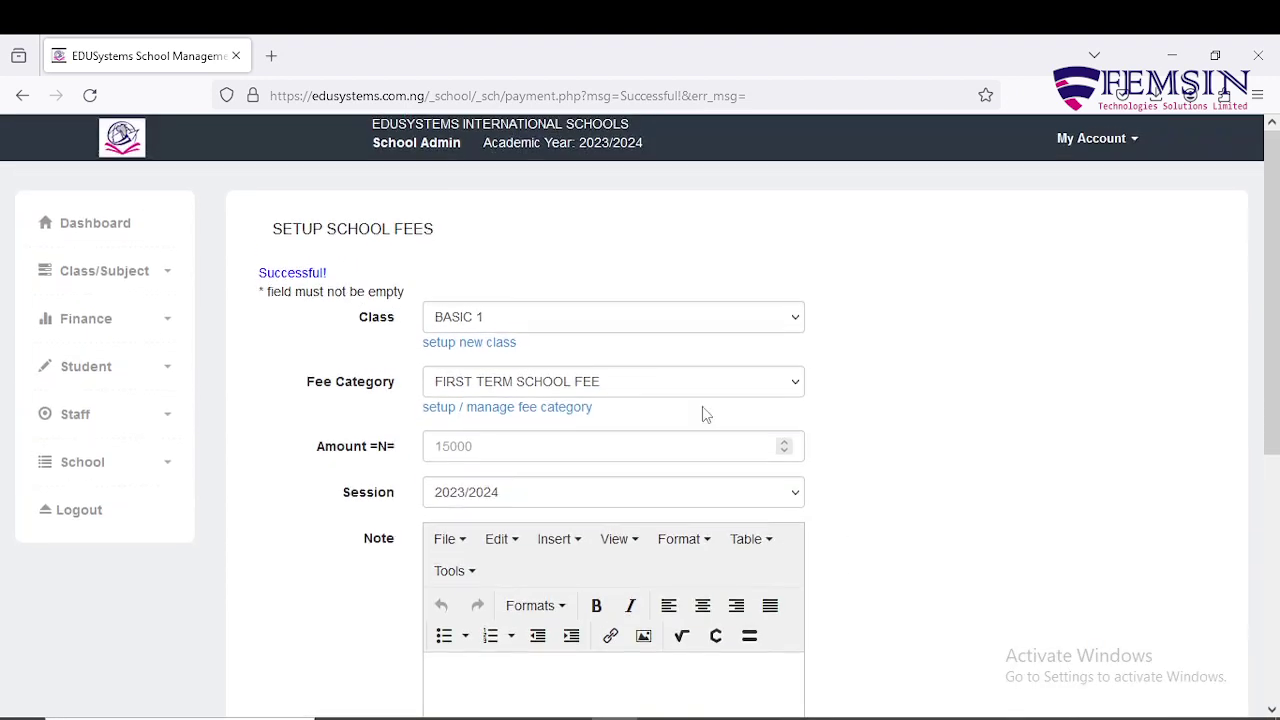
# Step: Submit a SECOND TERM SCHOOL FEE of 26500 for BASIC 1 in session 2023/2024 and check its record
pyautogui.click(620, 391)
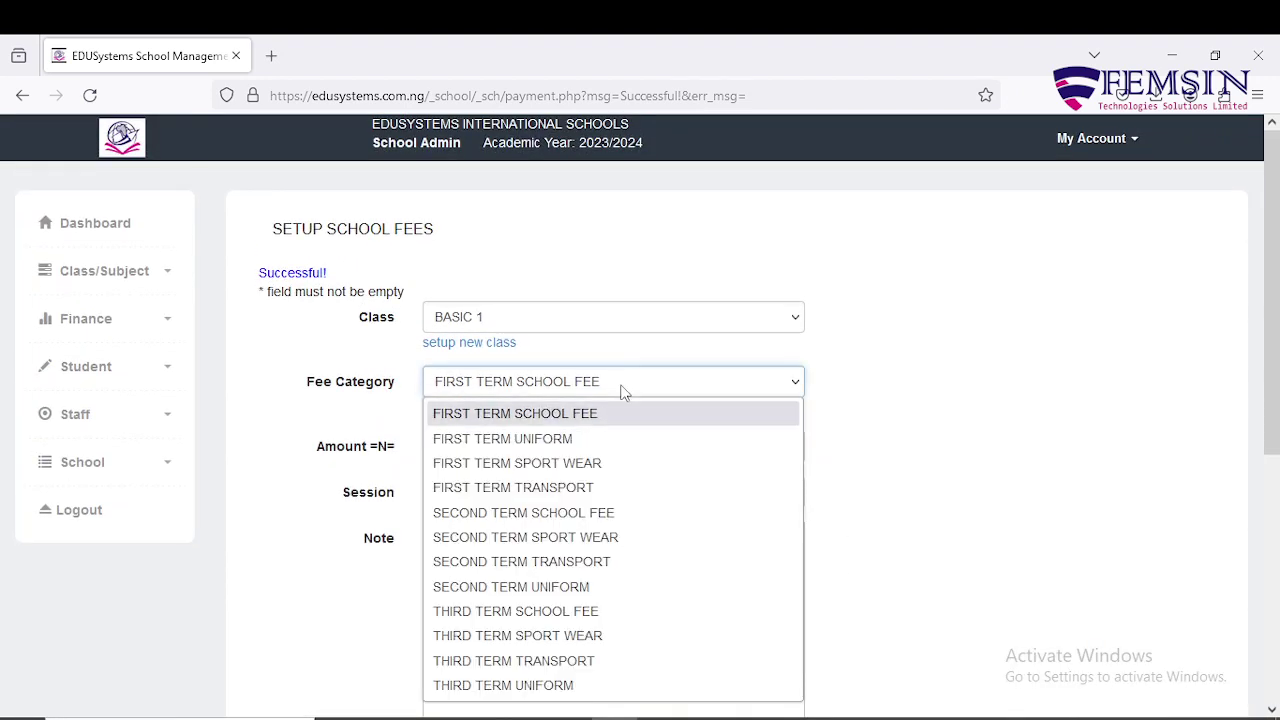
pyautogui.click(590, 518)
pyautogui.click(603, 447)
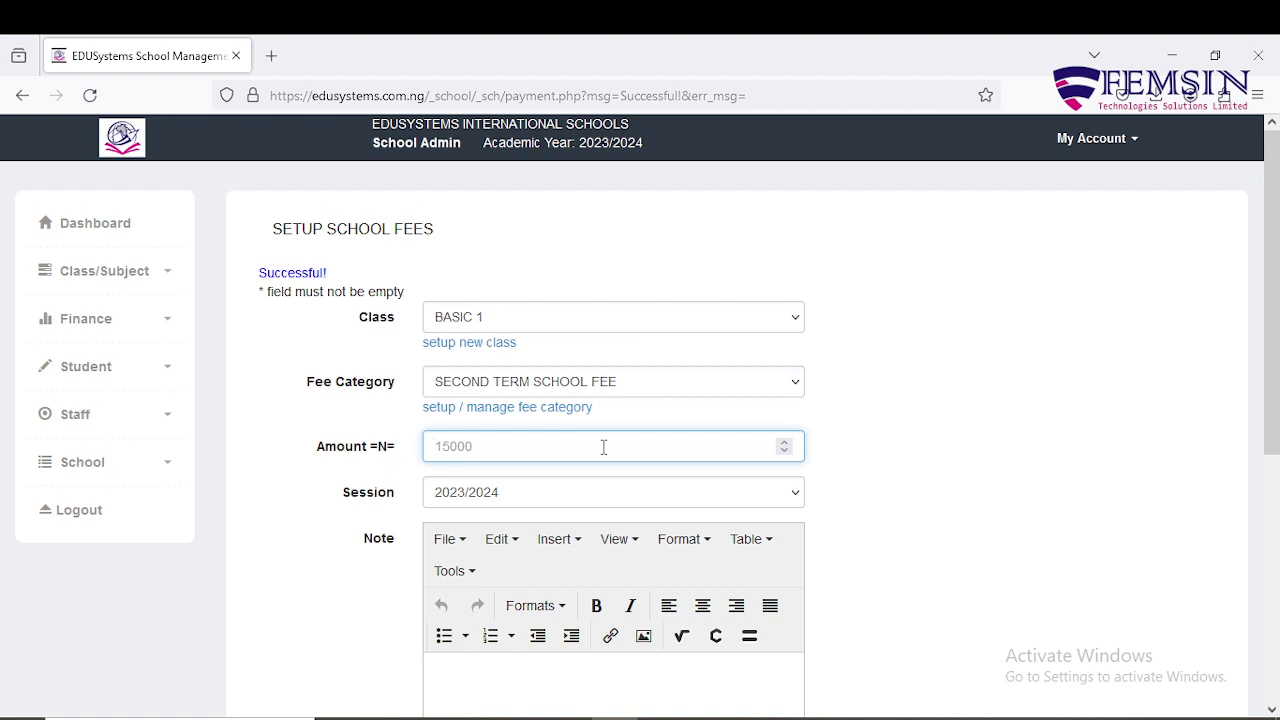
pyautogui.write('26500')
pyautogui.scroll(-1, 833, 435)
pyautogui.scroll(-1, 834, 434)
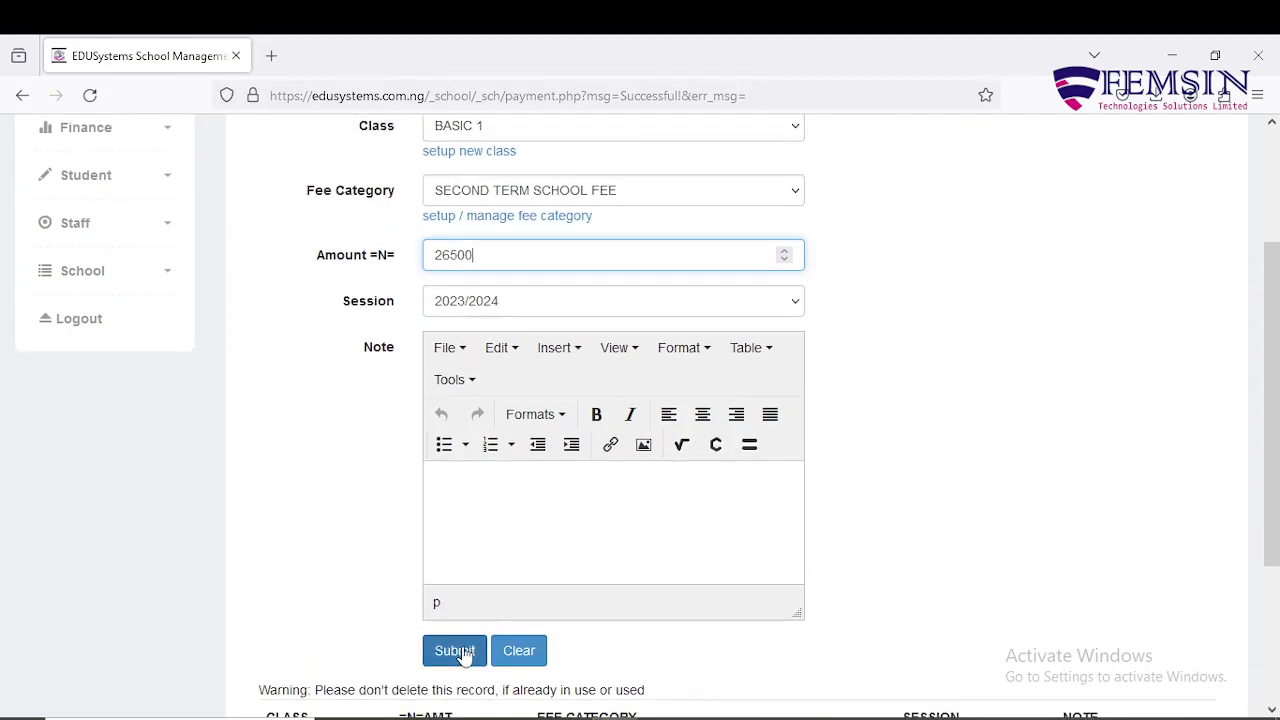
pyautogui.click(463, 652)
pyautogui.scroll(-3, 1004, 430)
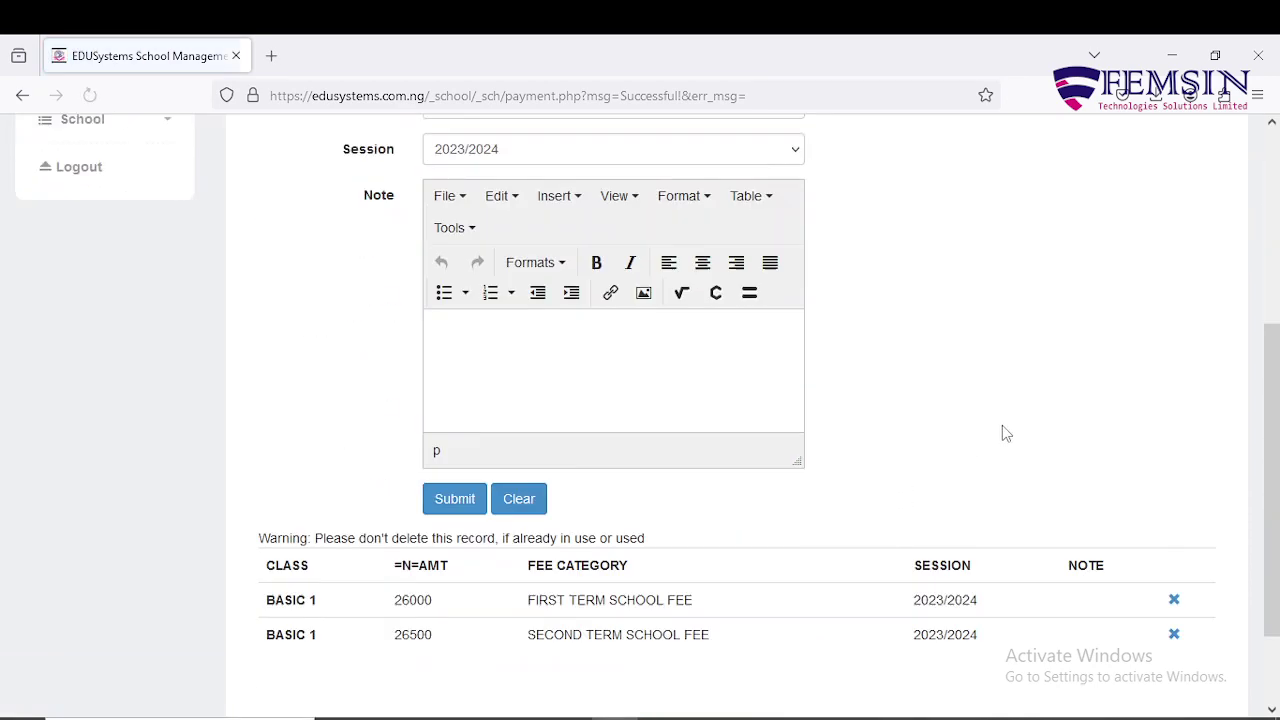
pyautogui.scroll(-1, 1004, 433)
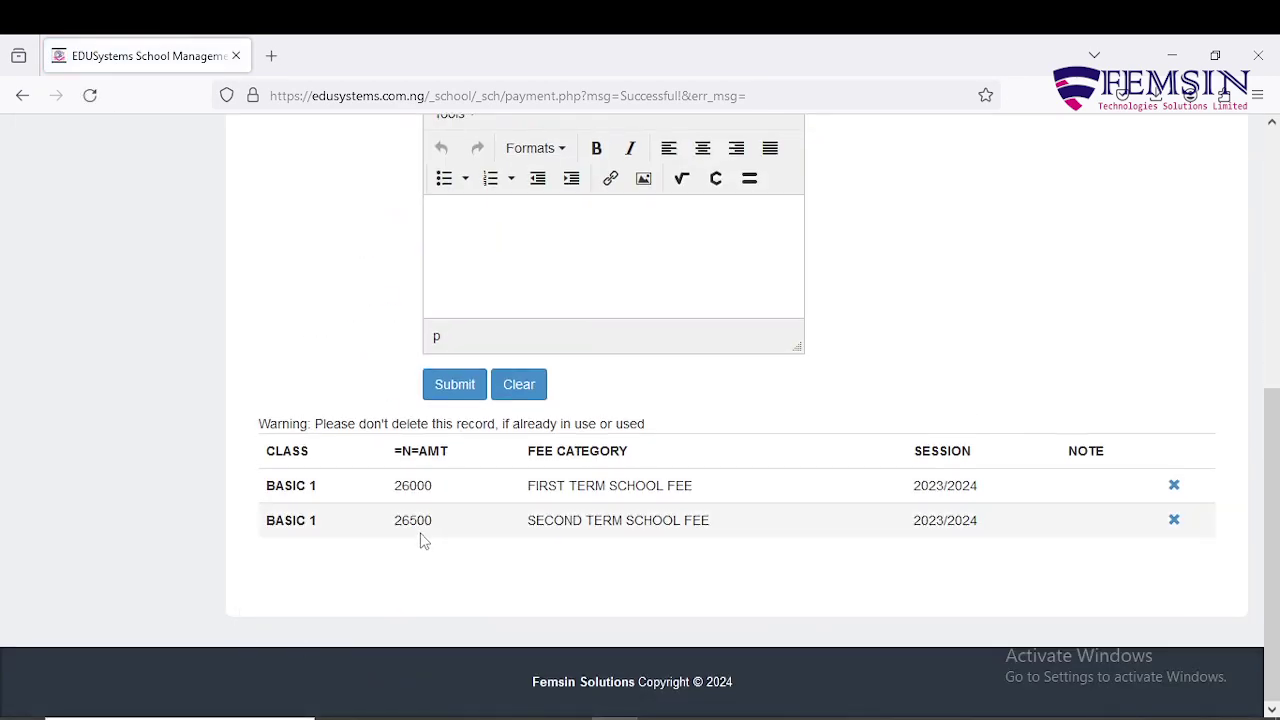
# Step: Fill in the fee form with THIRD TERM SCHOOL FEE and an amount of 27000 for BASIC 1 in session 2023/2024
pyautogui.scroll(4, 655, 525)
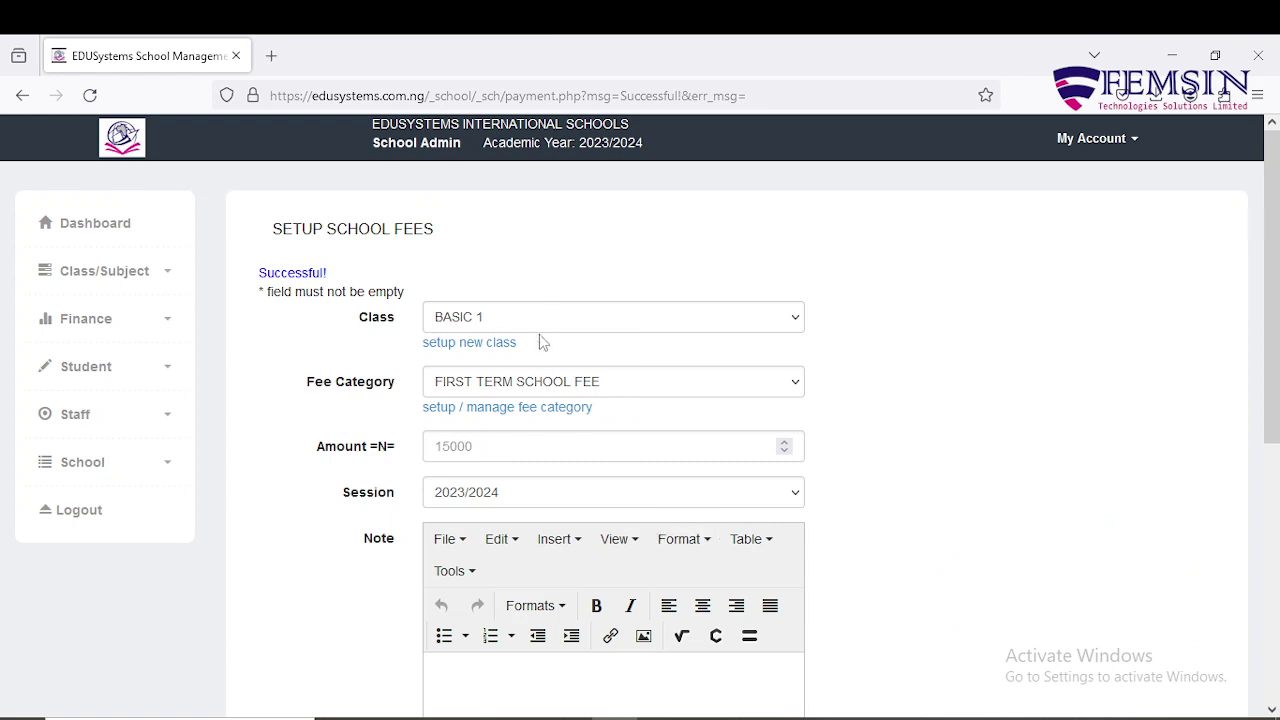
pyautogui.click(545, 383)
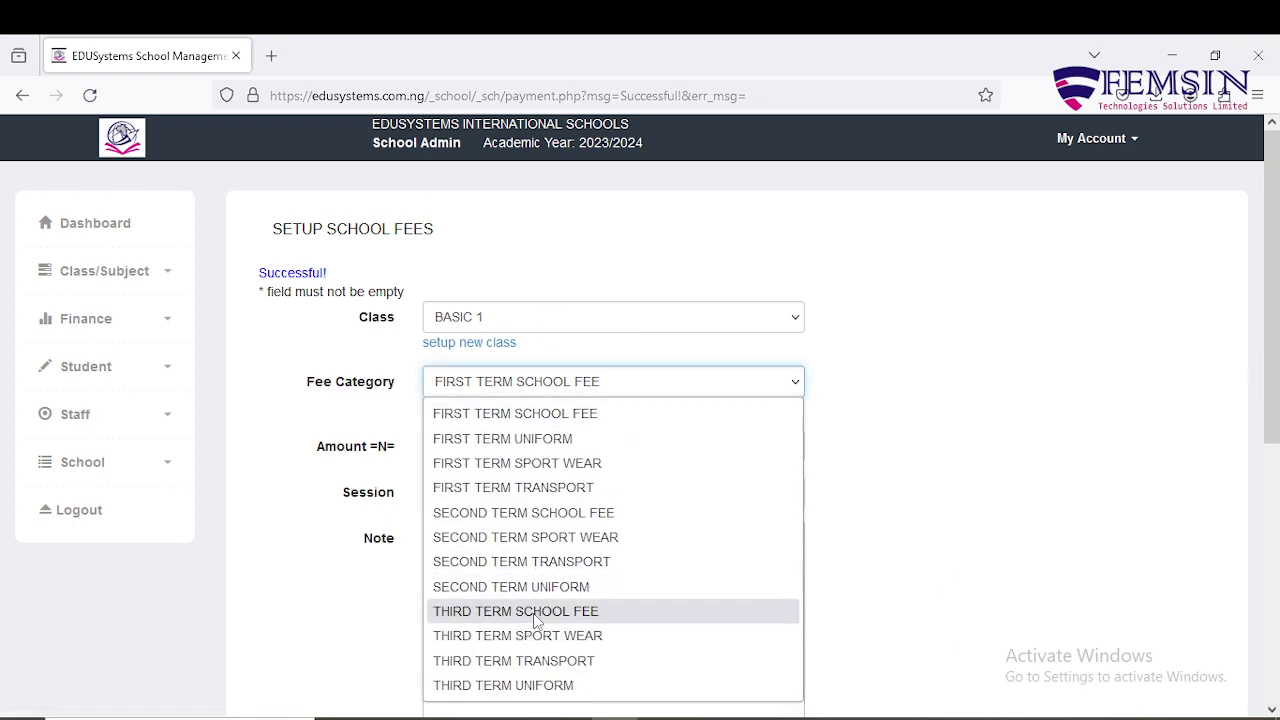
pyautogui.click(535, 620)
pyautogui.click(535, 449)
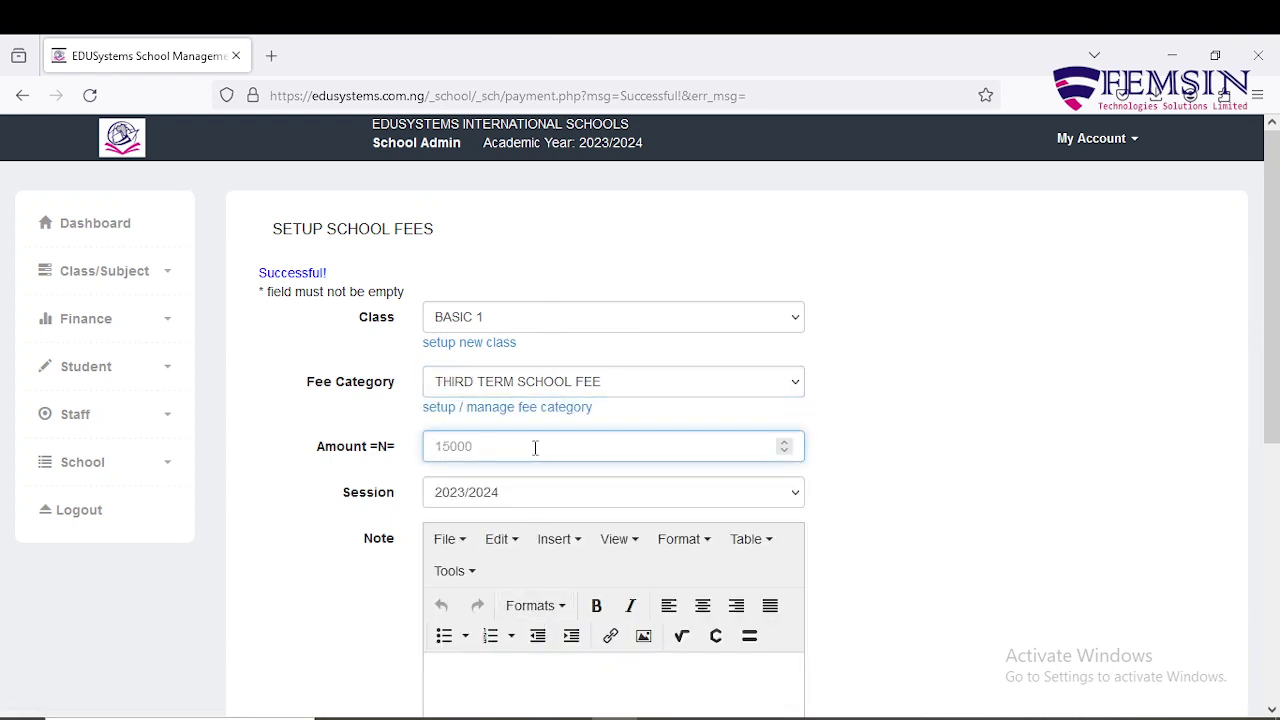
pyautogui.write('27000')
pyautogui.scroll(-1, 536, 457)
pyautogui.scroll(-1, 517, 513)
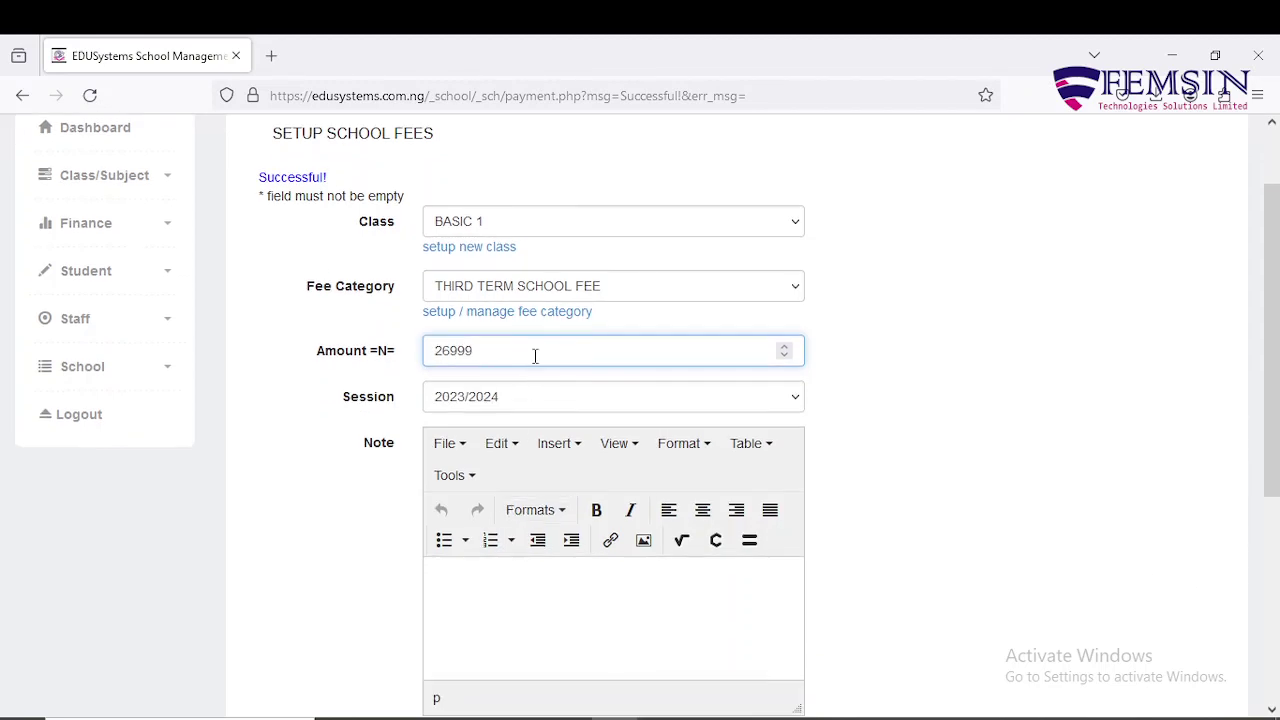
pyautogui.scroll(1, 535, 356)
pyautogui.click(919, 391)
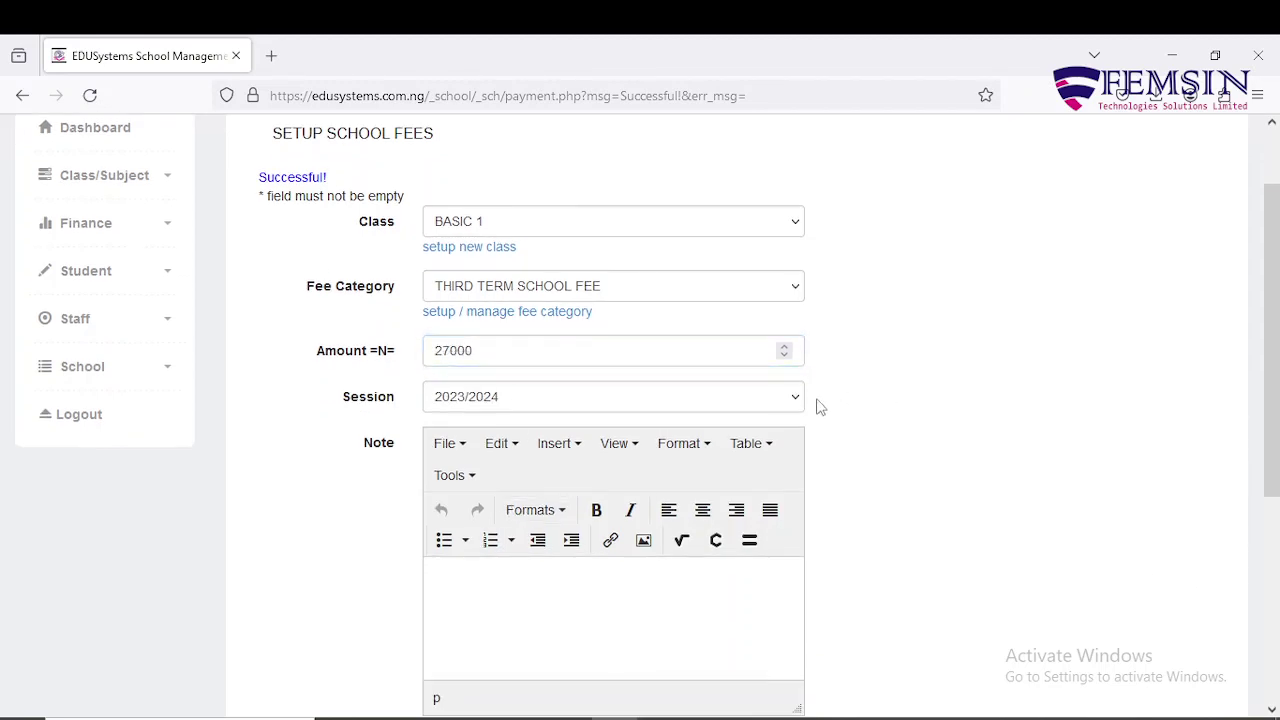
# Step: Submit the third term fee for BASIC 1 and check its entry in the fee records
pyautogui.scroll(-1, 838, 452)
pyautogui.scroll(-1, 838, 453)
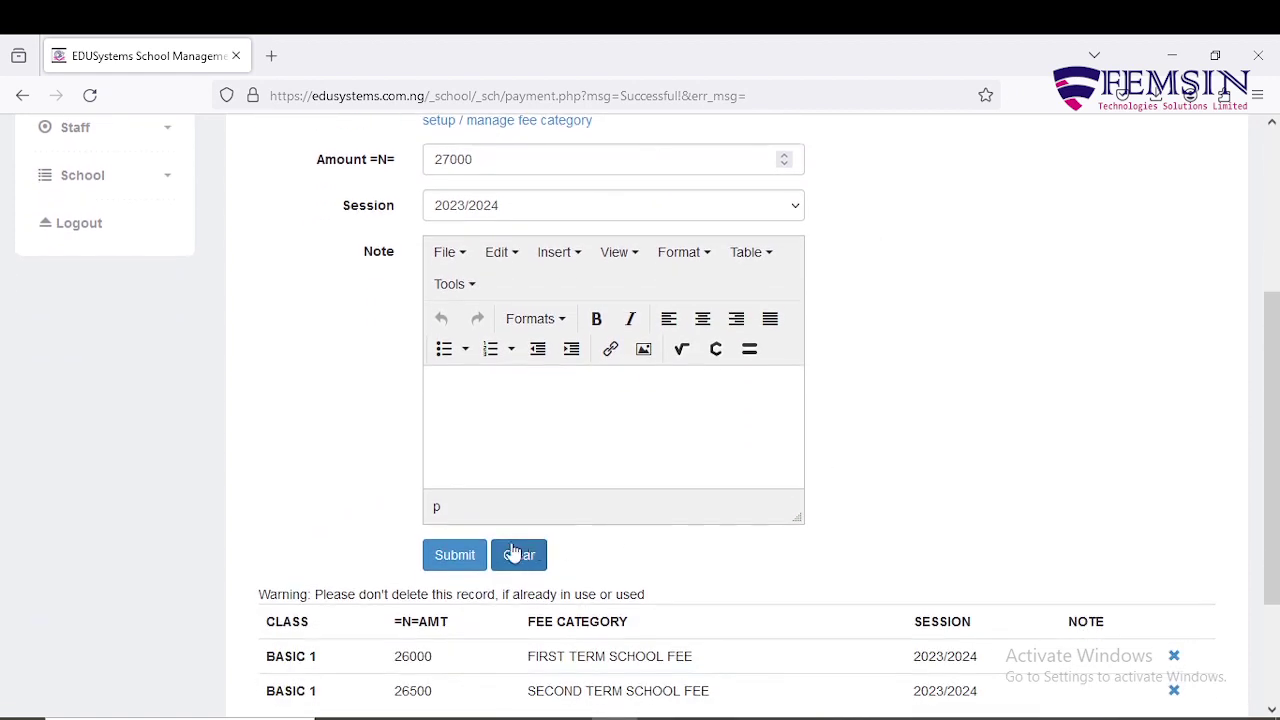
pyautogui.click(457, 563)
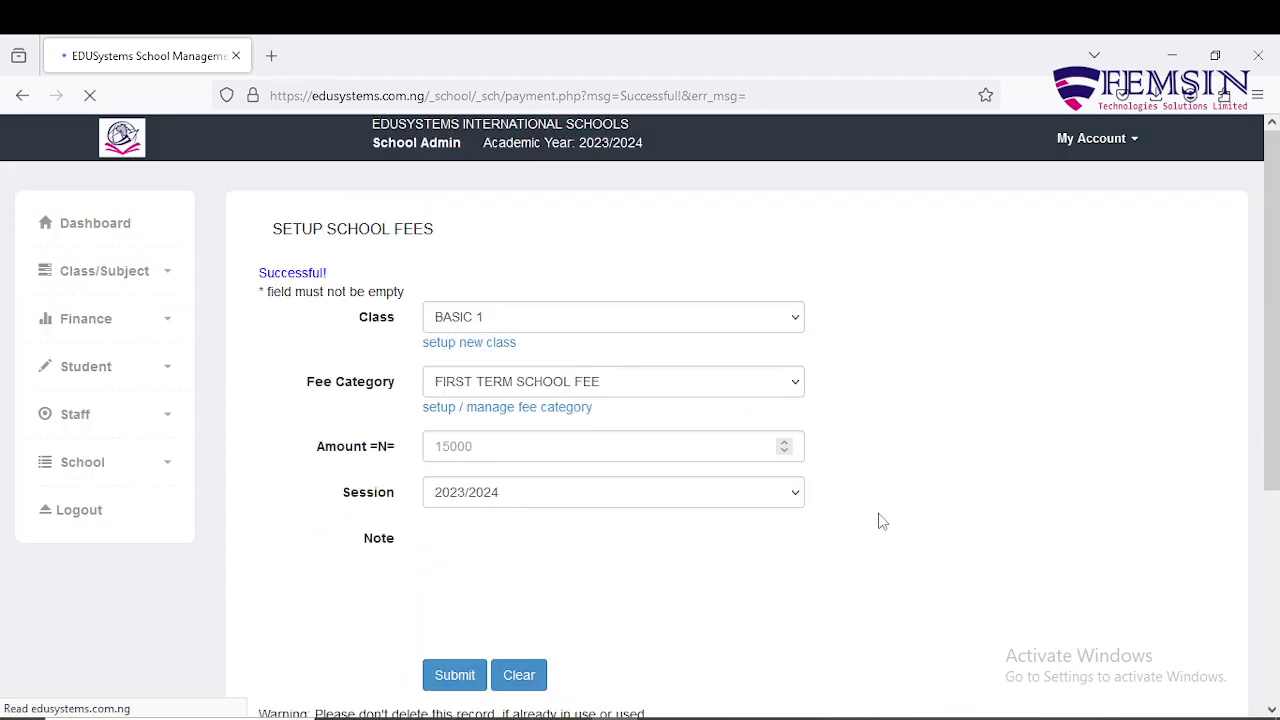
pyautogui.scroll(-2, 878, 521)
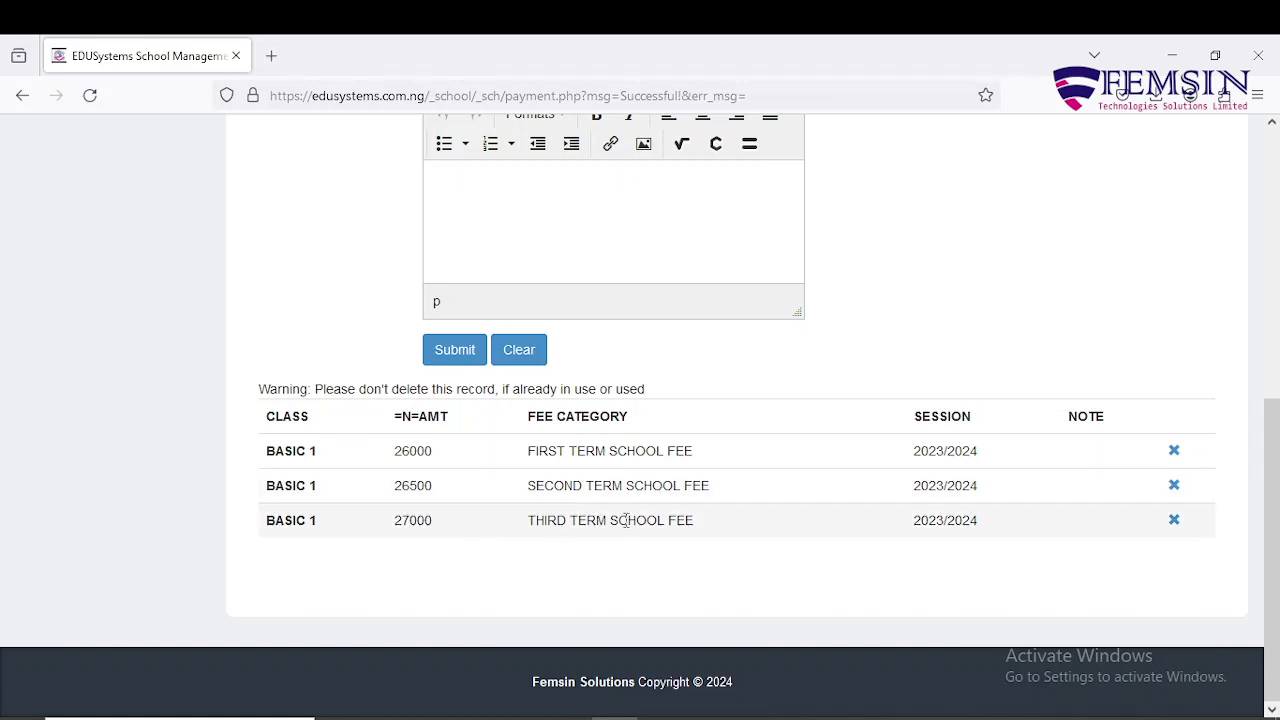
# Step: Review the classes available for fee setup and open the income and expenses page under Finance
pyautogui.scroll(5, 627, 516)
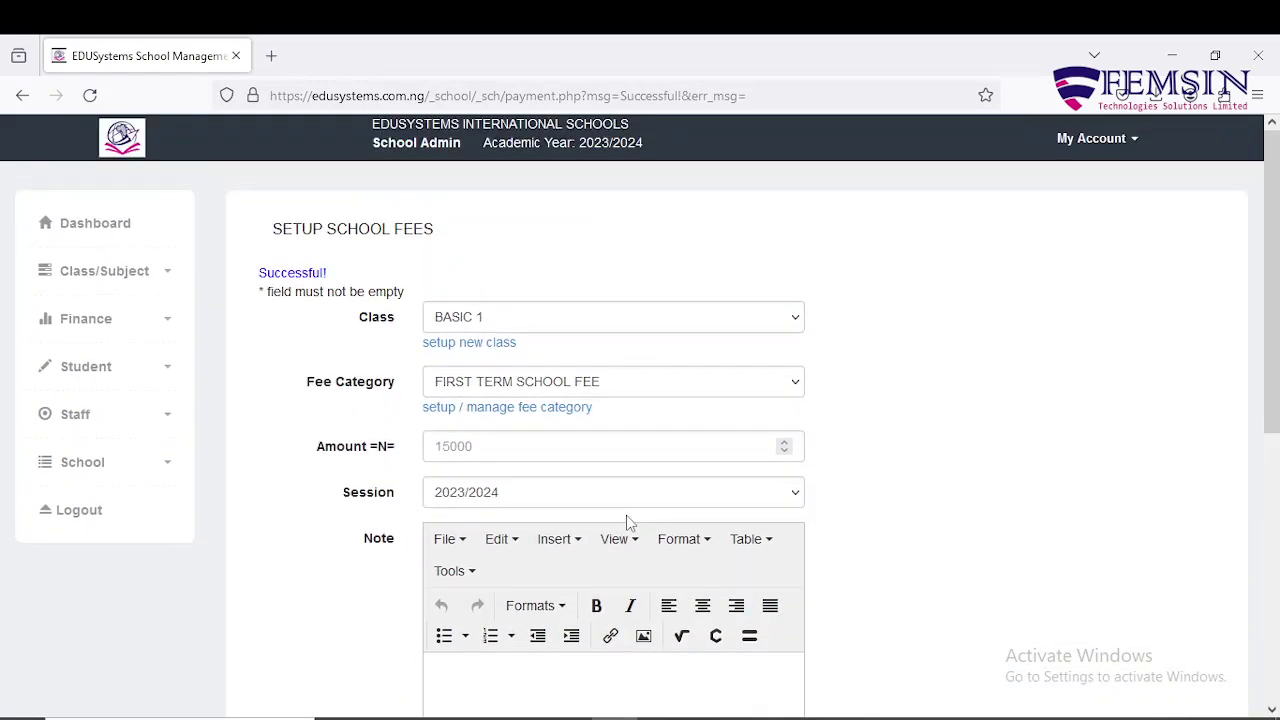
pyautogui.click(514, 316)
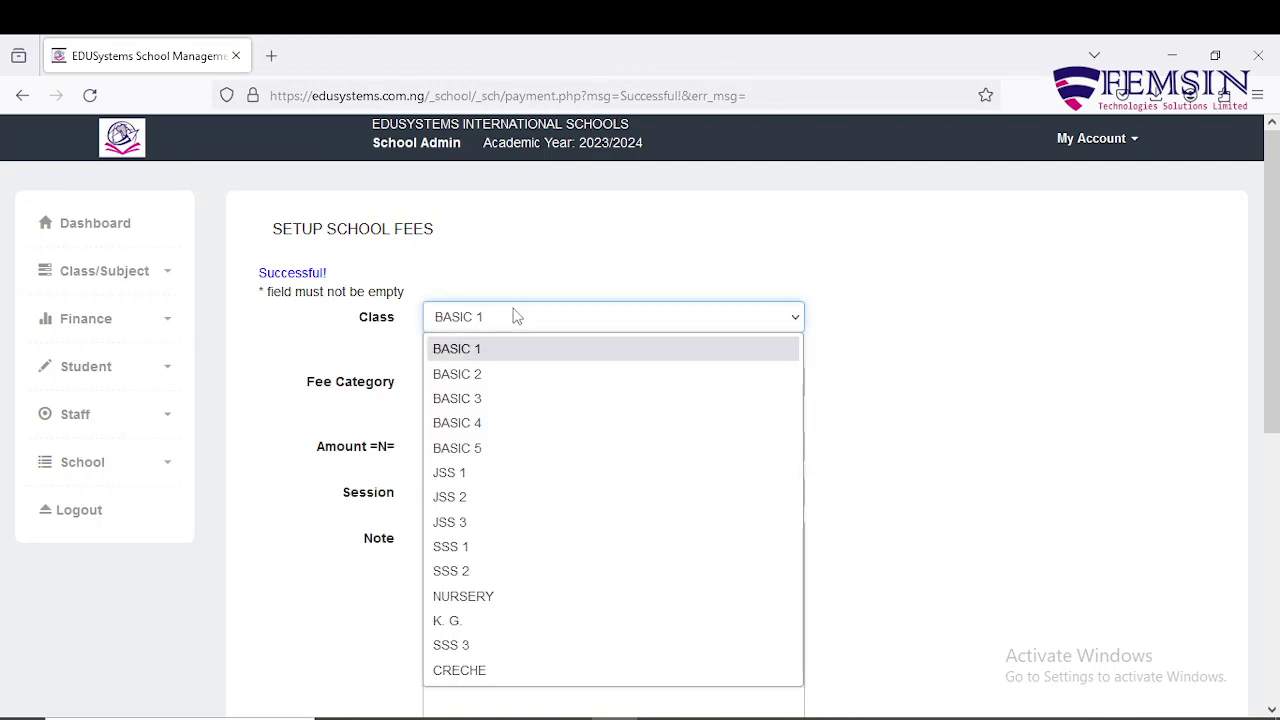
pyautogui.click(593, 244)
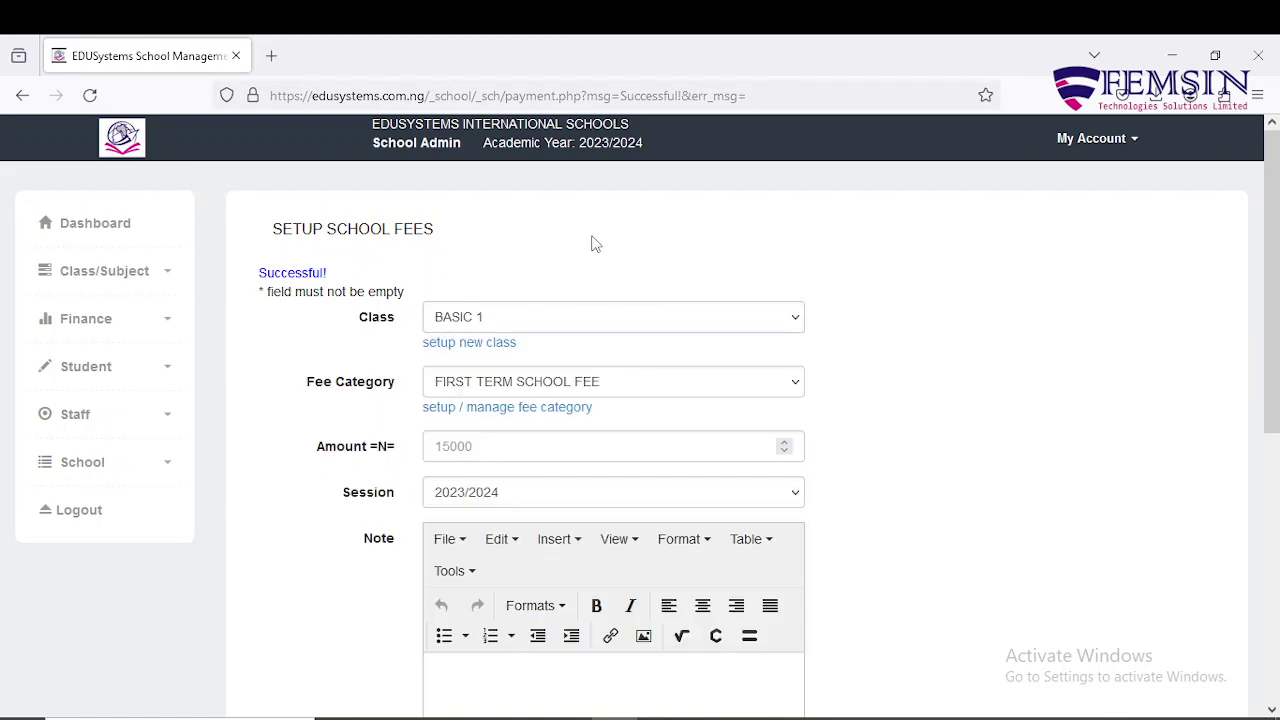
pyautogui.click(169, 326)
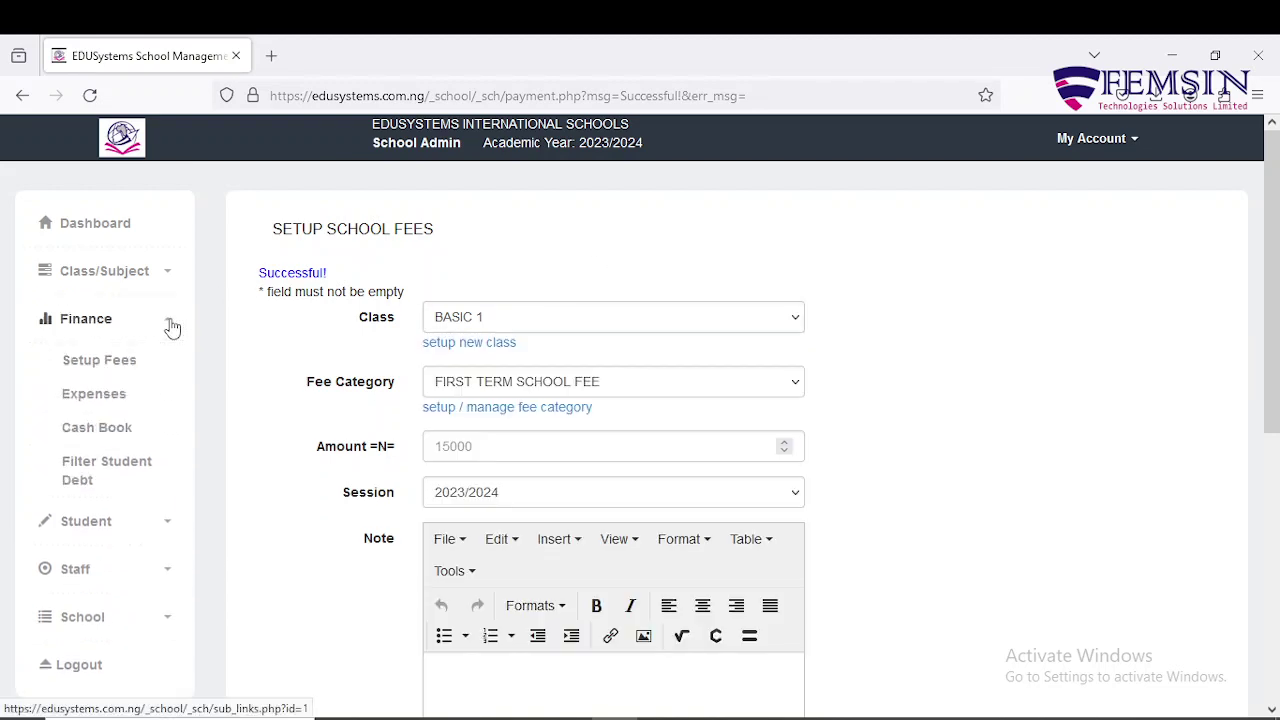
pyautogui.click(117, 404)
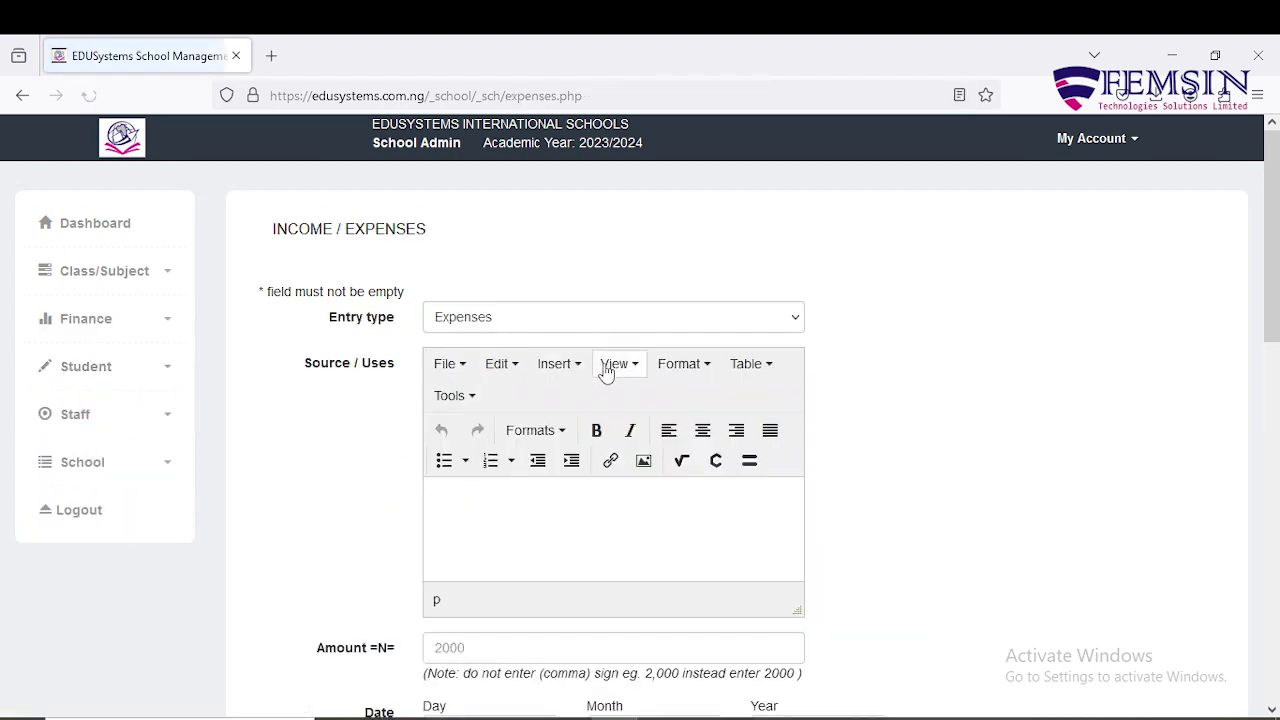
# Step: Compare the Expenses and Income entry types against the Source / Uses field, ending with Expenses selected
pyautogui.click(592, 321)
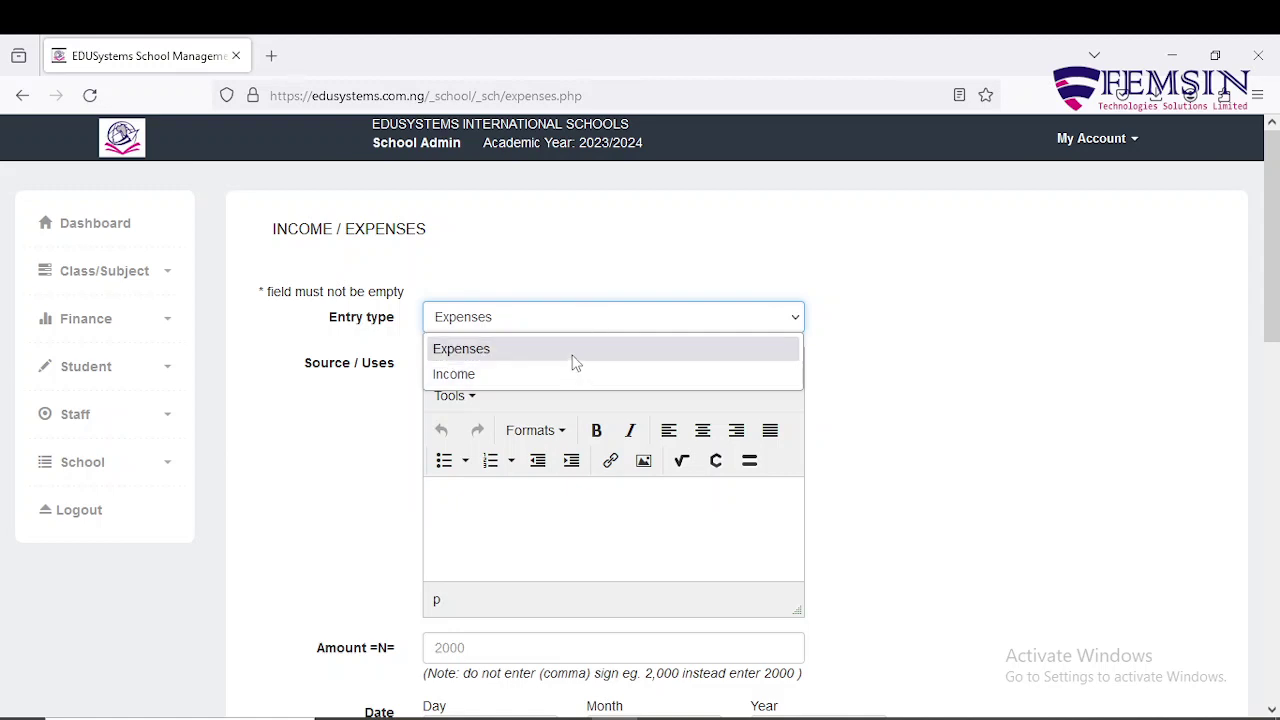
pyautogui.click(572, 350)
pyautogui.scroll(-1, 570, 492)
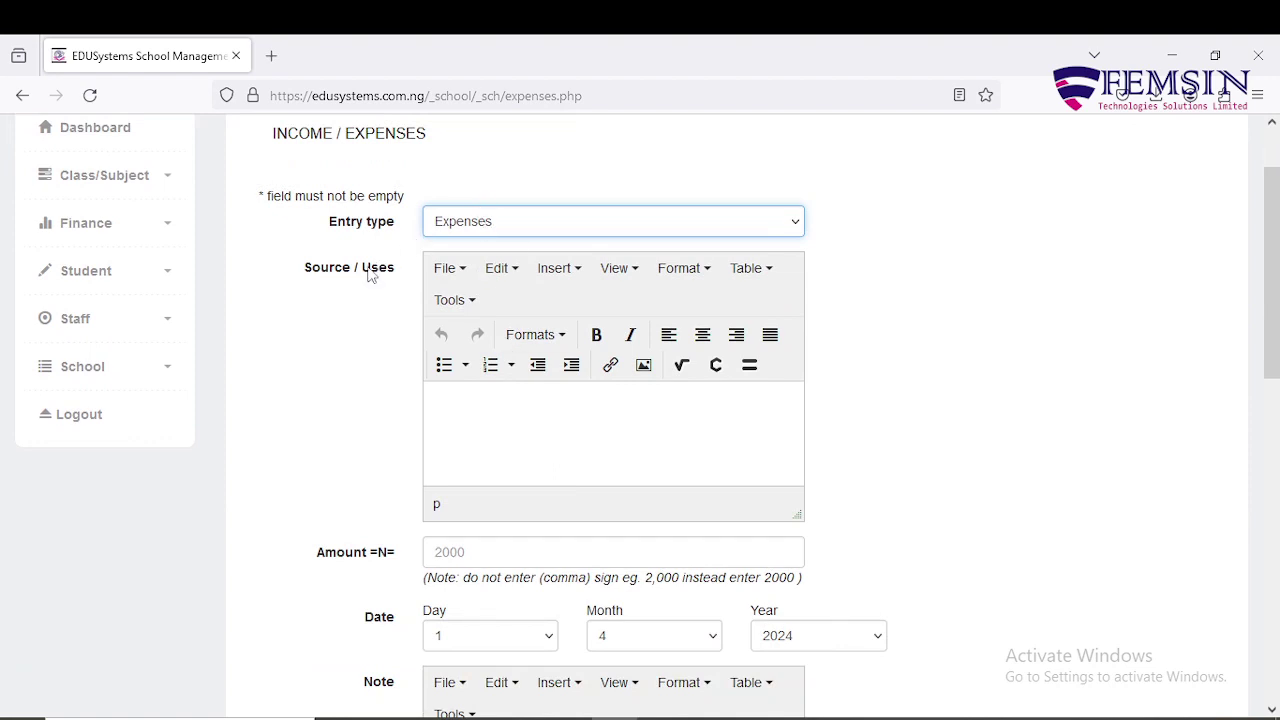
pyautogui.moveTo(362, 270); pyautogui.dragTo(400, 273)
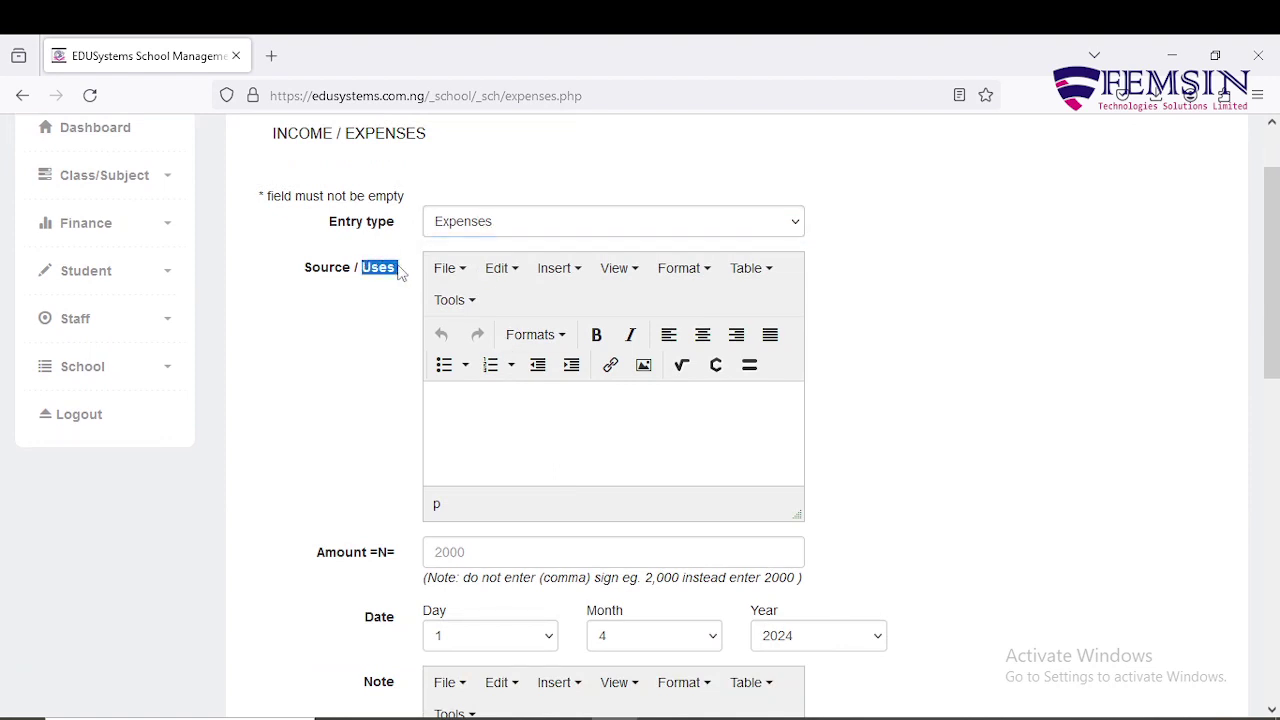
pyautogui.click(478, 222)
pyautogui.click(470, 277)
pyautogui.moveTo(305, 270); pyautogui.dragTo(351, 274)
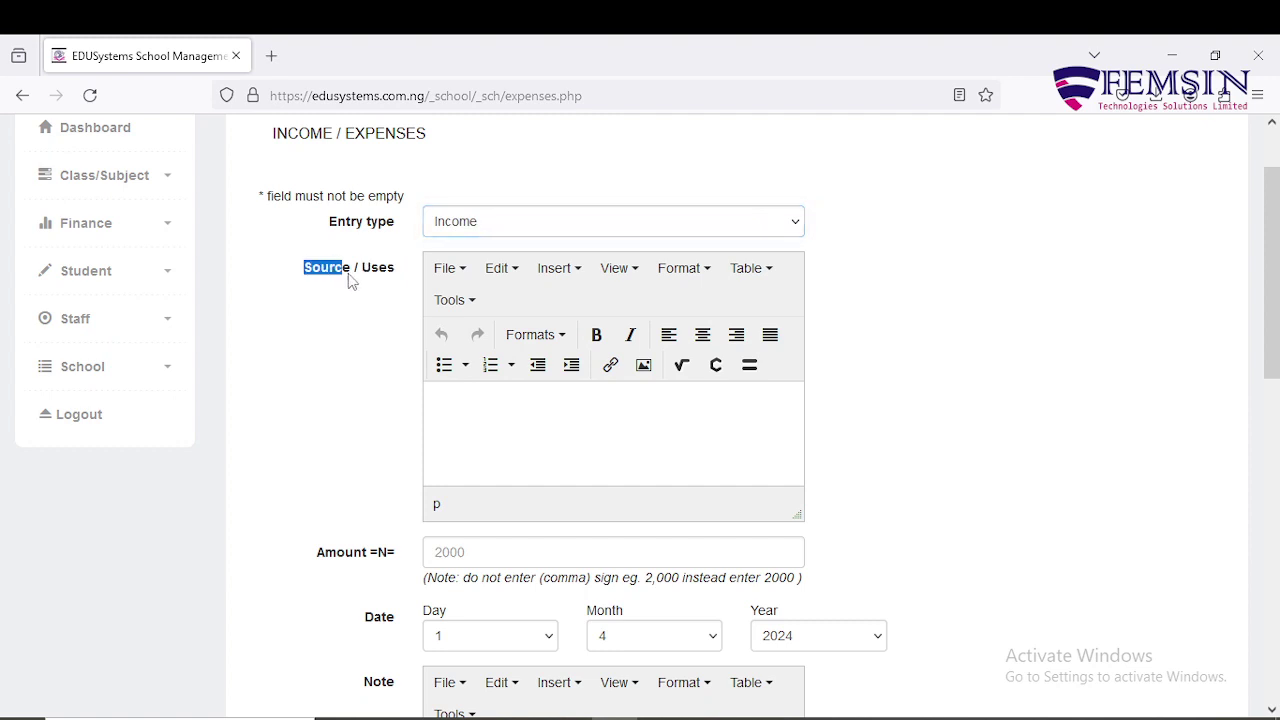
pyautogui.click(490, 225)
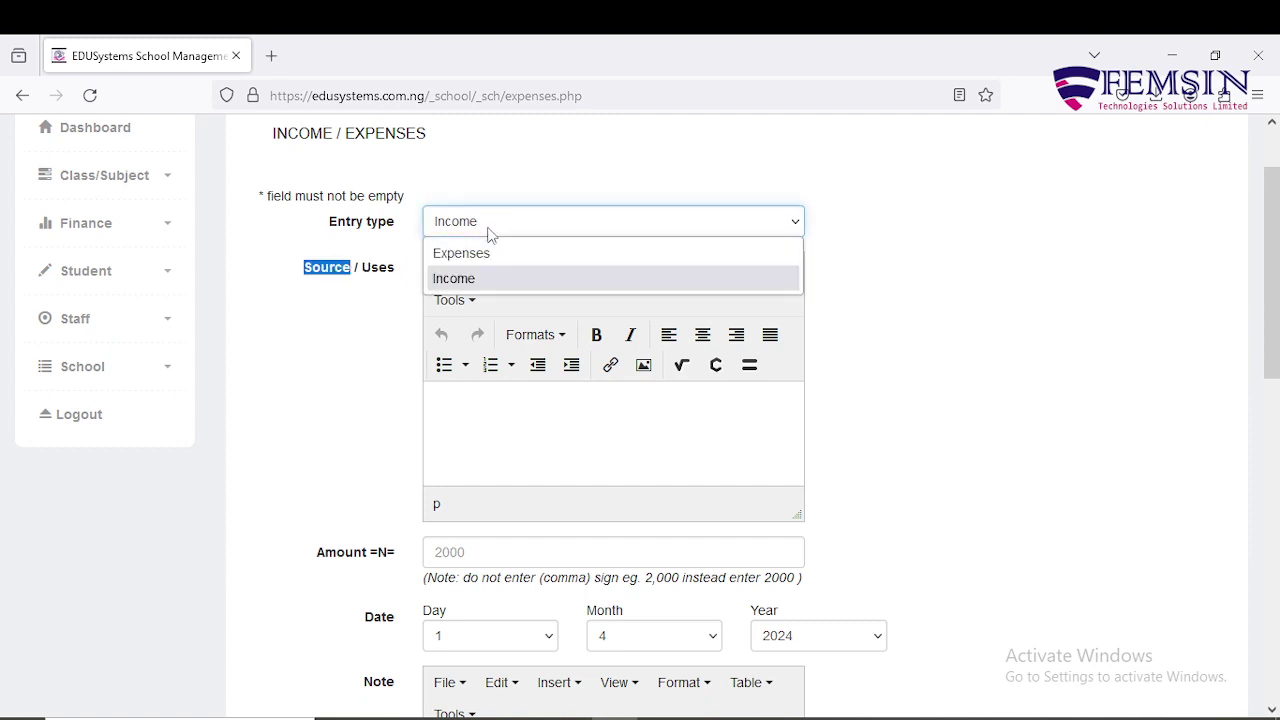
pyautogui.click(490, 252)
pyautogui.click(372, 283)
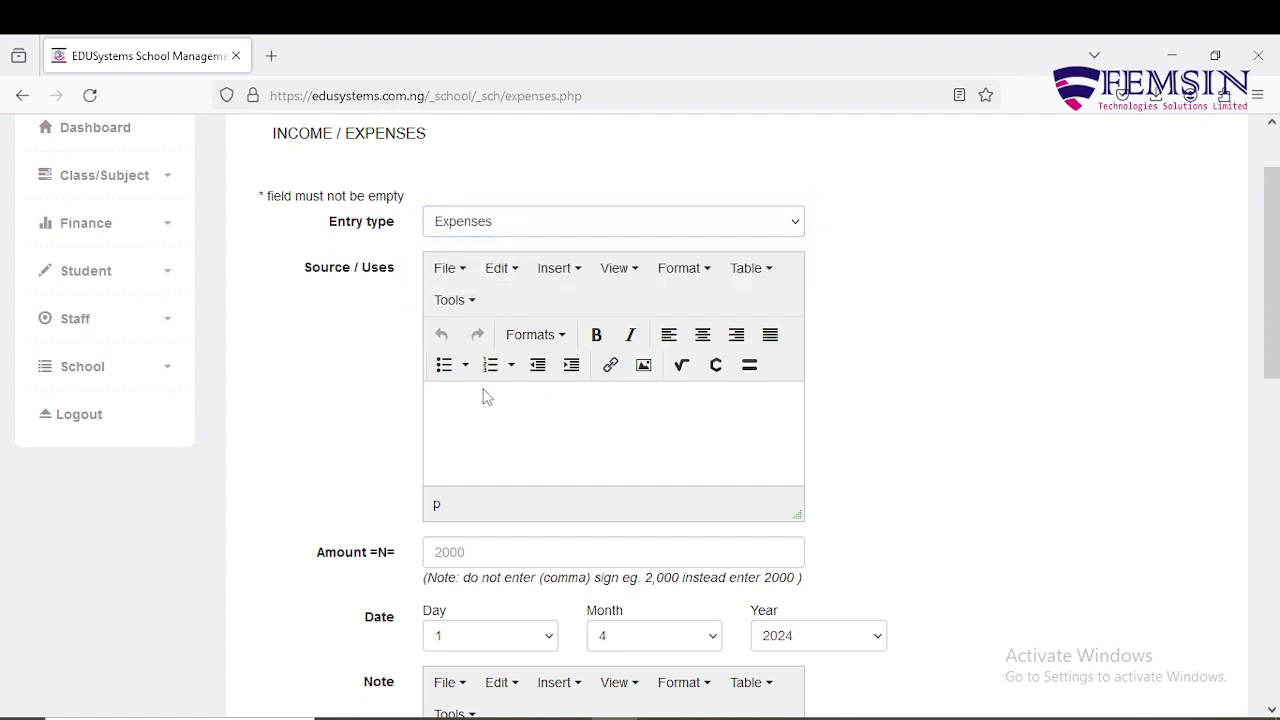
# Step: Submit an expense entry for Buying of Fuel with an amount of 7000
pyautogui.click(496, 401)
pyautogui.write('Buying of Fuel')
pyautogui.scroll(-2, 531, 414)
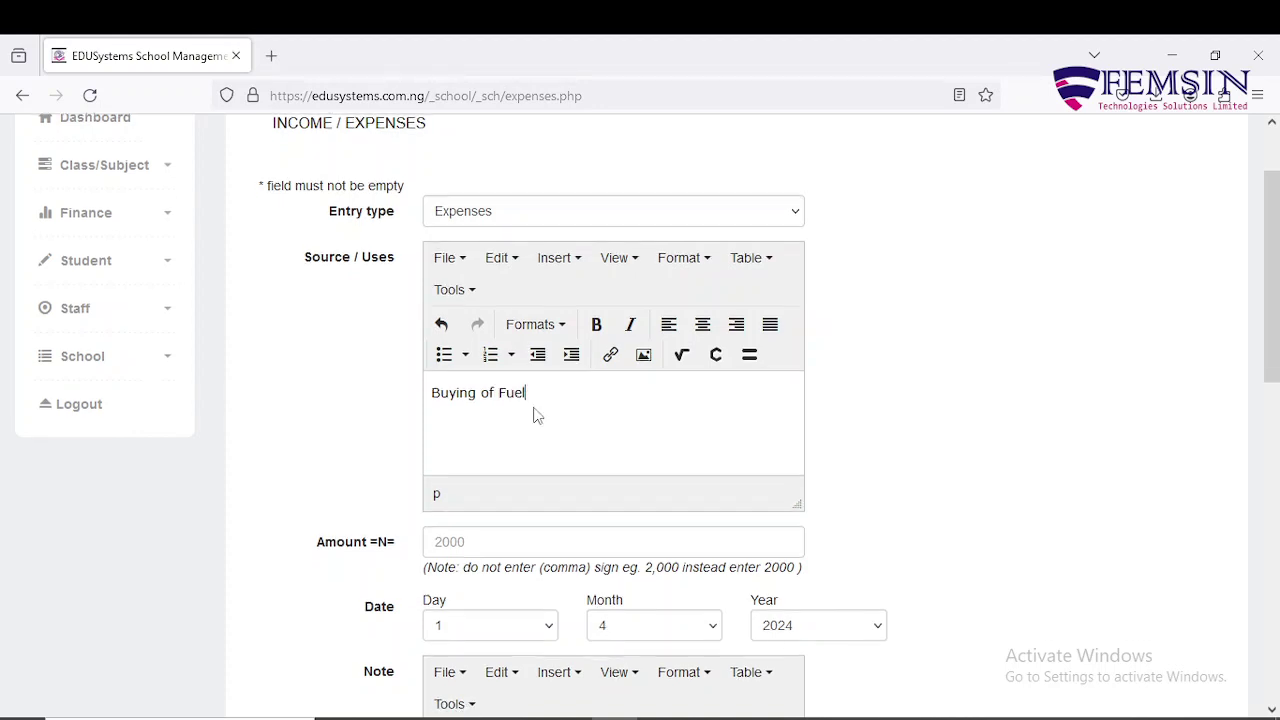
pyautogui.click(542, 461)
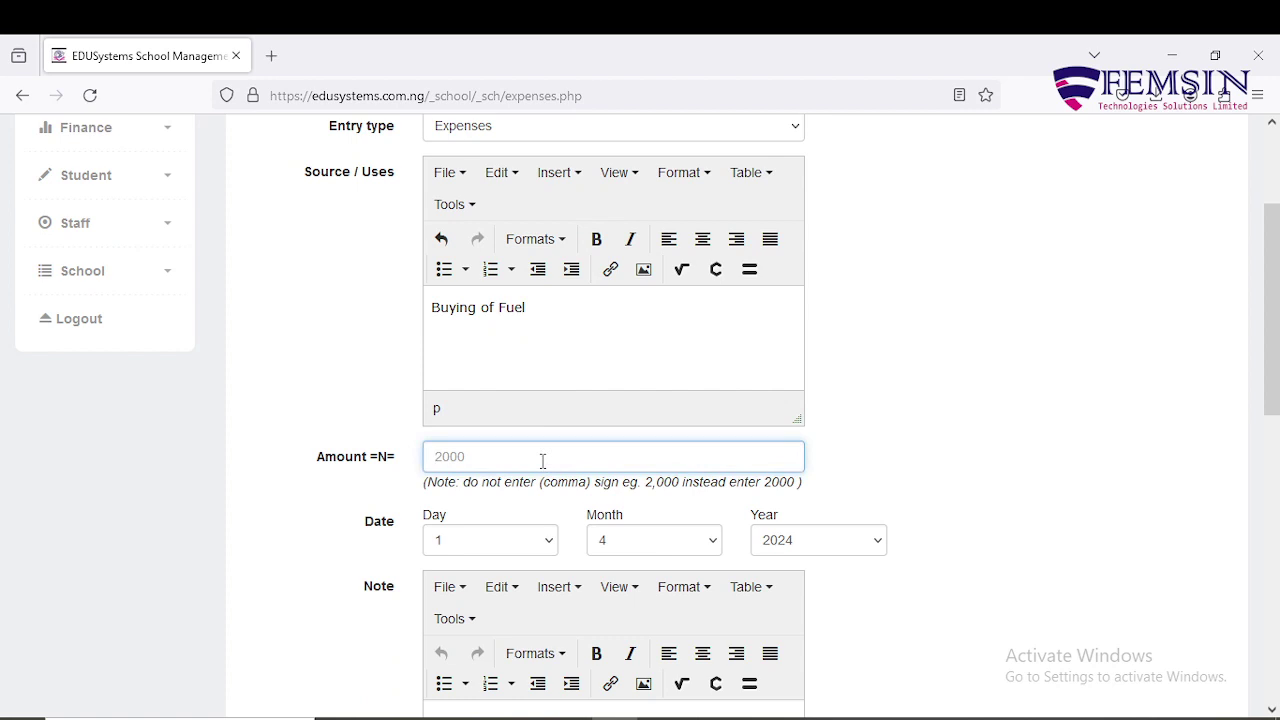
pyautogui.write('7000')
pyautogui.scroll(-2, 603, 560)
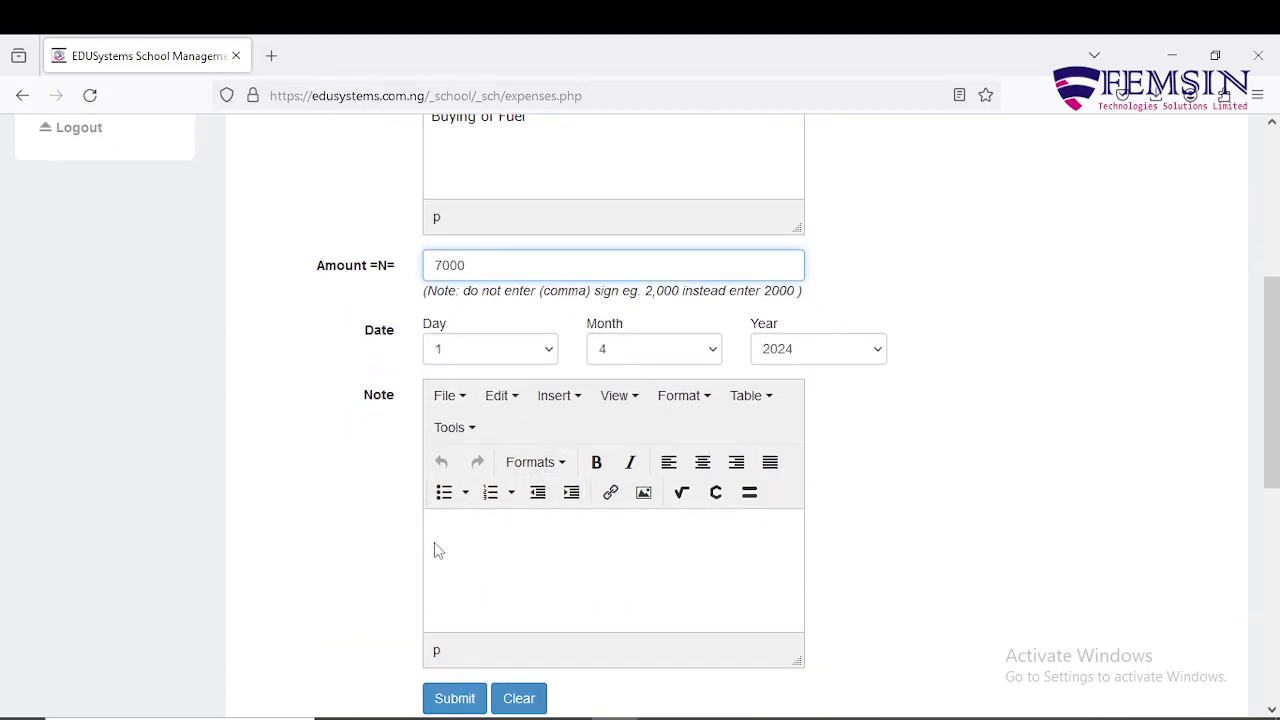
pyautogui.scroll(-2, 440, 555)
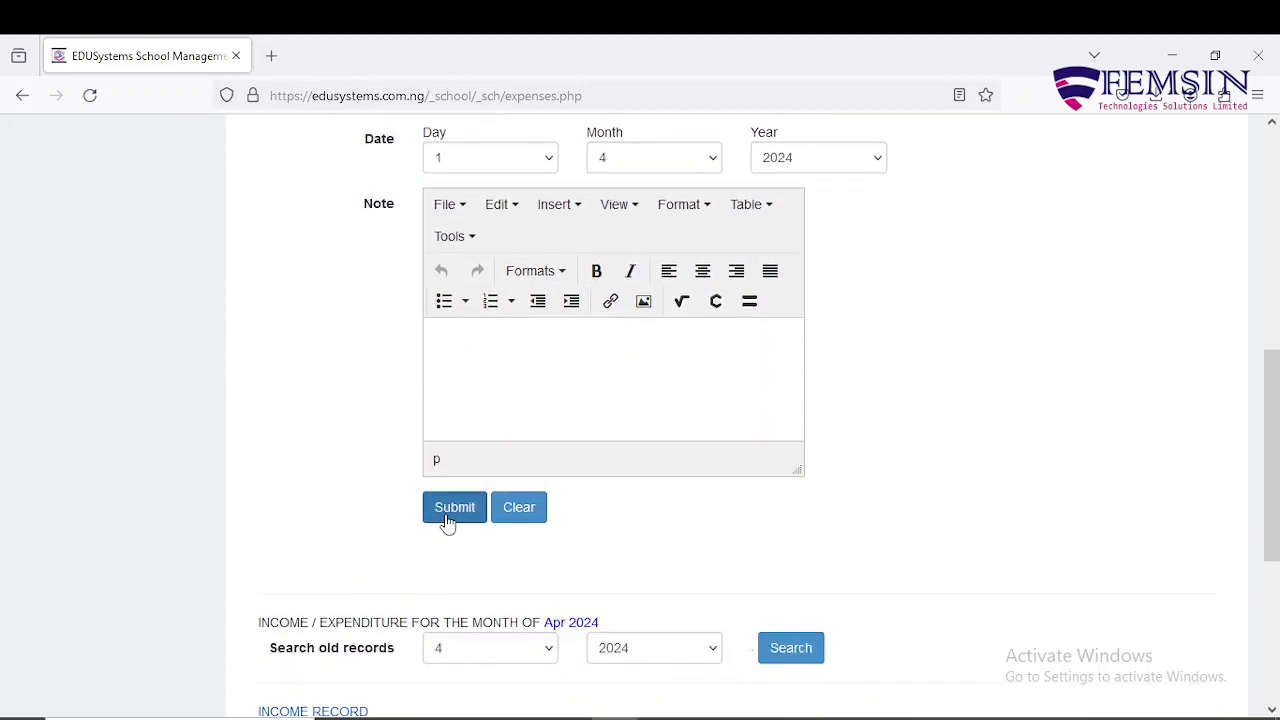
pyautogui.click(448, 518)
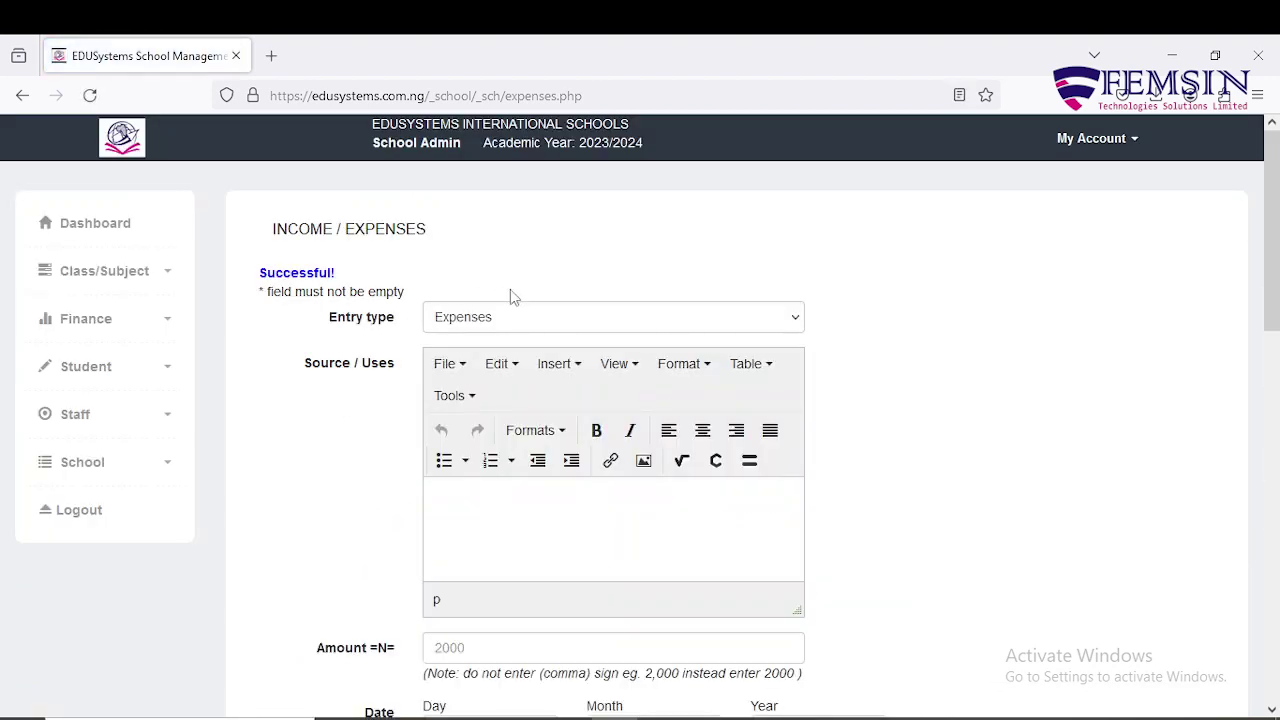
# Step: Start another Expenses entry and enter Salary in the Source / Uses field
pyautogui.click(522, 316)
pyautogui.click(529, 323)
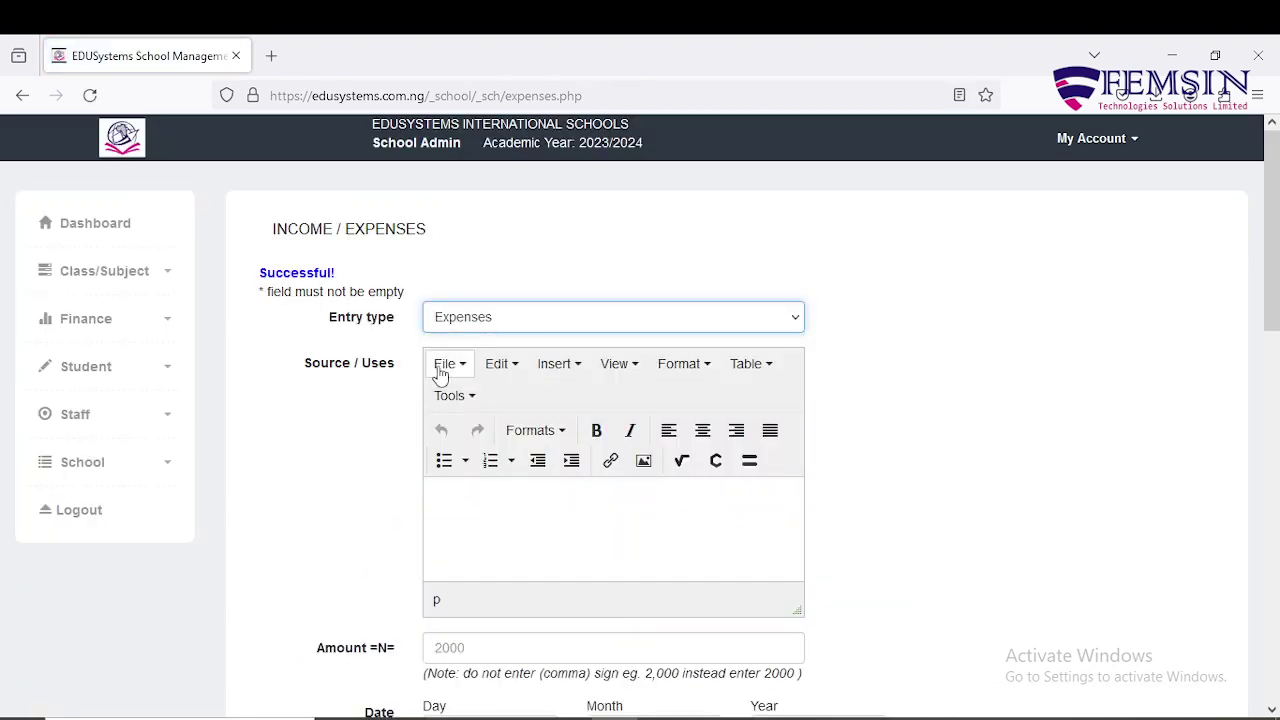
pyautogui.scroll(-1, 405, 451)
pyautogui.scroll(-1, 405, 451)
pyautogui.click(534, 428)
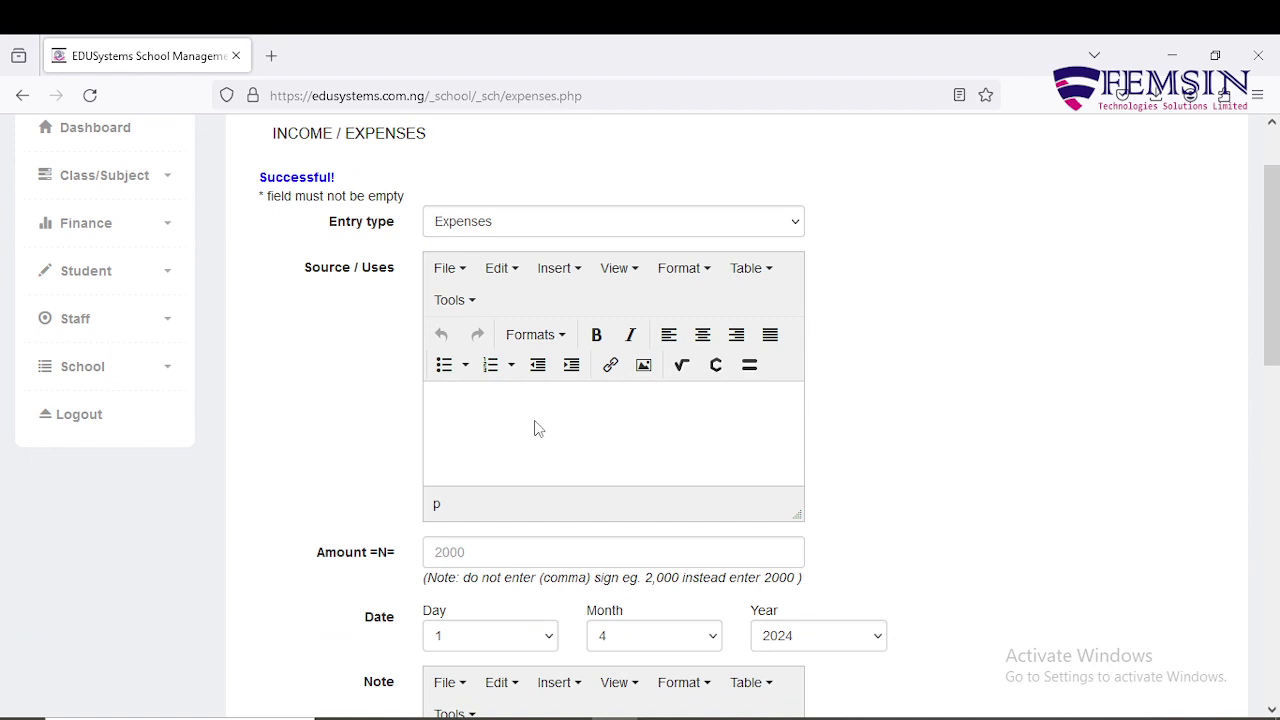
pyautogui.write('Salary')
# Step: Submit the Salary expense with an amount of 82000 and look over the monthly income and expenditure section
pyautogui.scroll(-3, 550, 420)
pyautogui.click(567, 358)
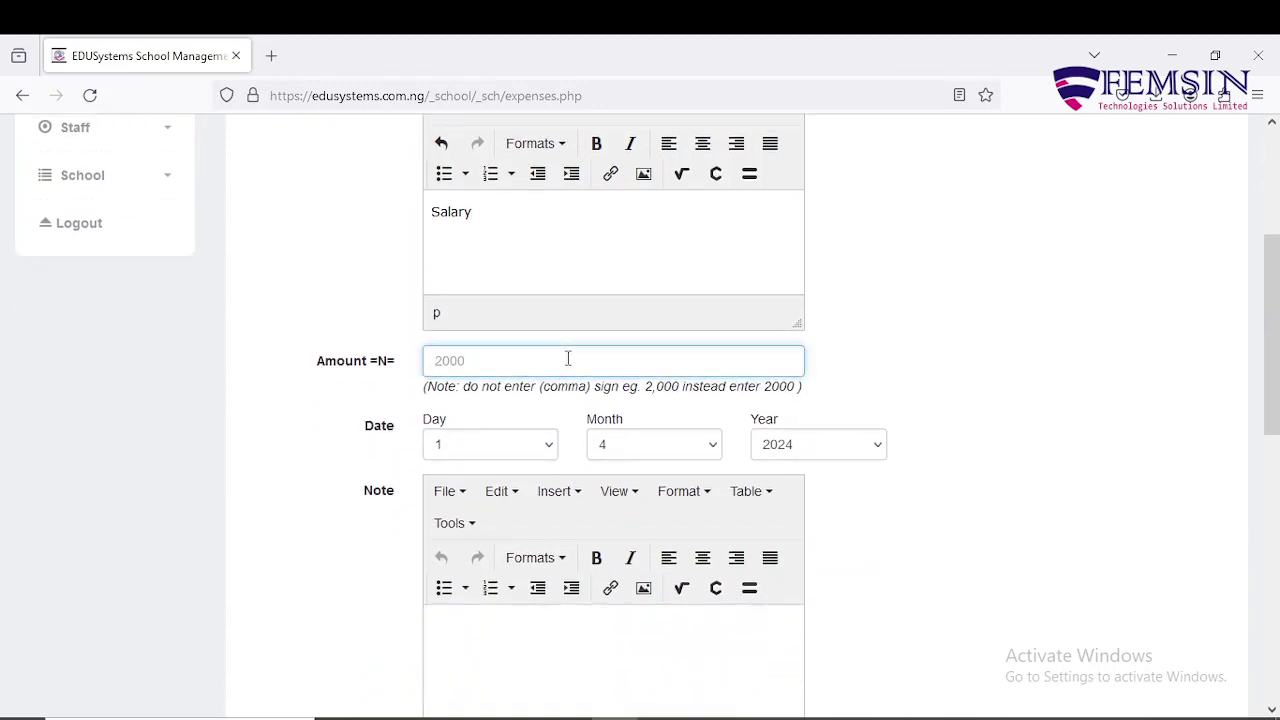
pyautogui.write('82000')
pyautogui.scroll(-3, 585, 380)
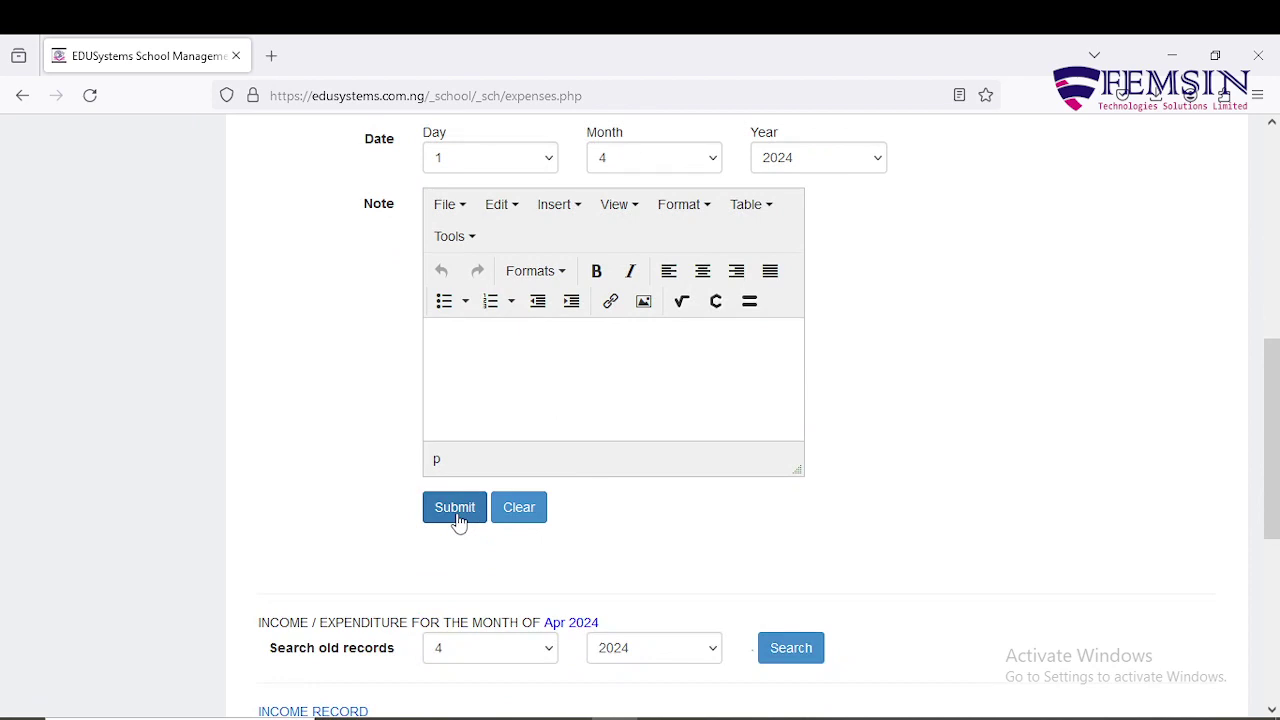
pyautogui.scroll(5, 457, 523)
pyautogui.scroll(-5, 457, 523)
pyautogui.click(455, 510)
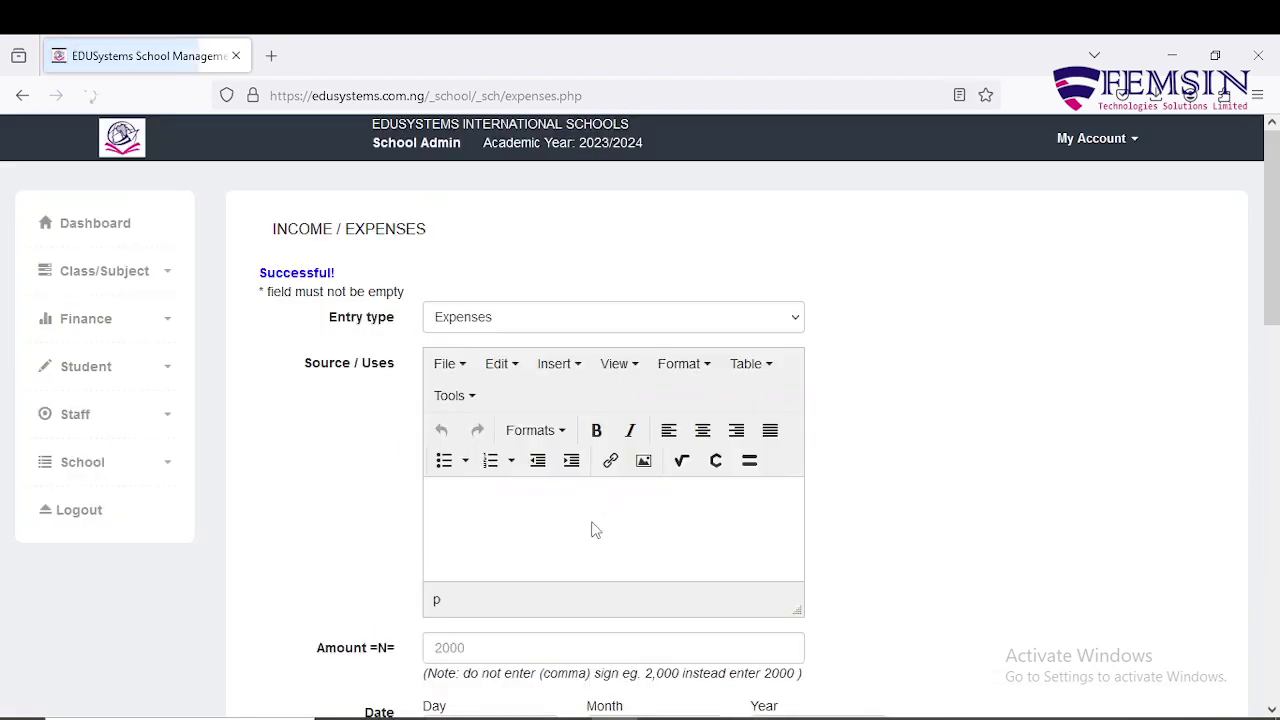
pyautogui.scroll(-7, 592, 529)
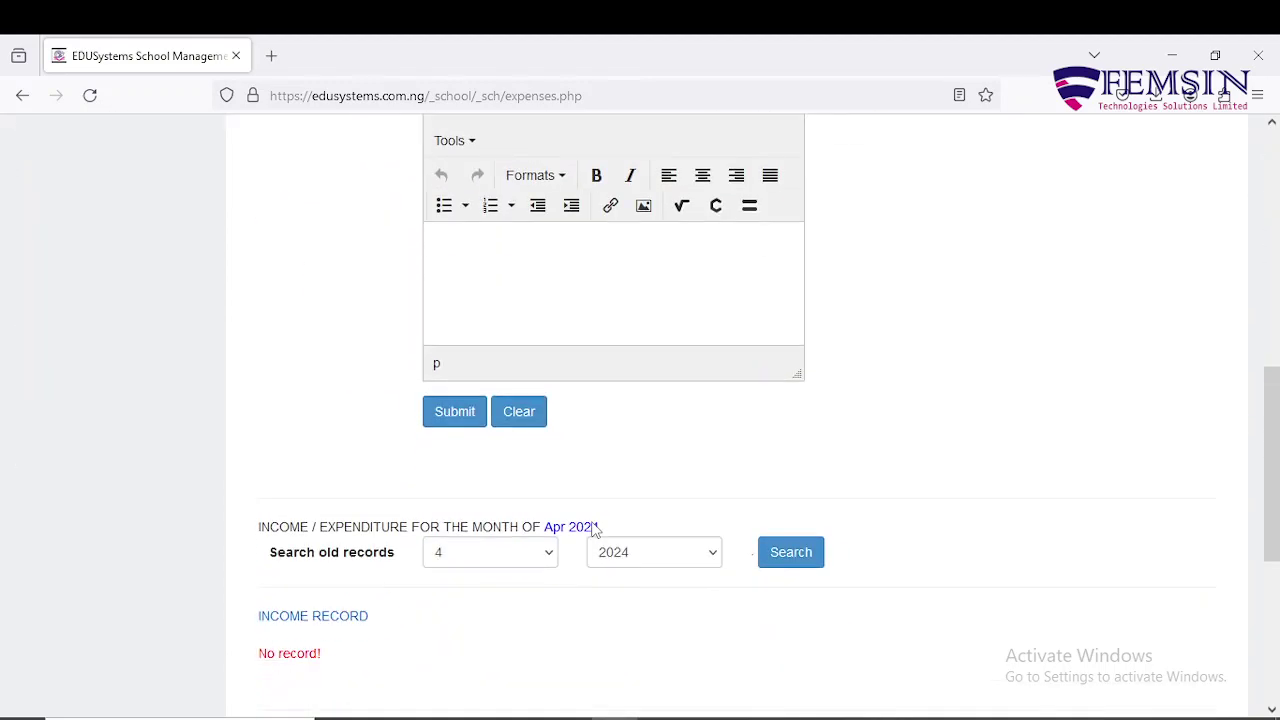
pyautogui.scroll(8, 592, 529)
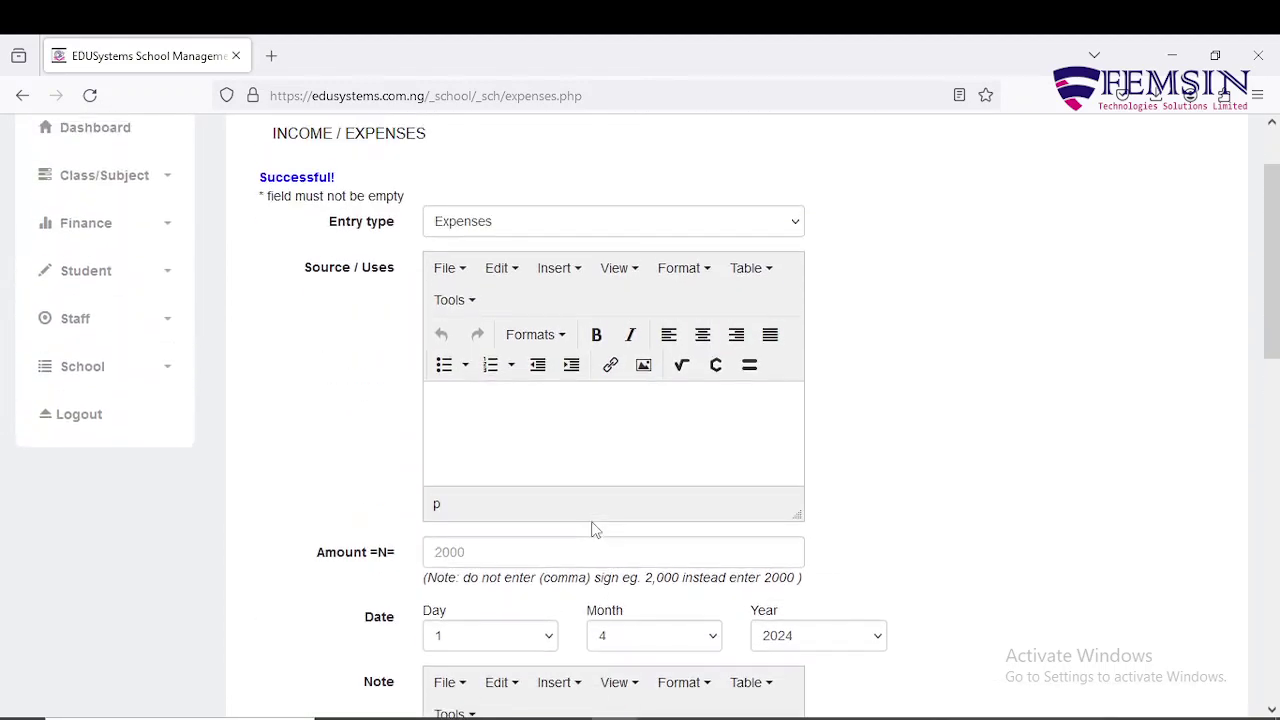
# Step: Start another Expenses entry and enter Payment for ink in the Source / Uses field
pyautogui.click(625, 317)
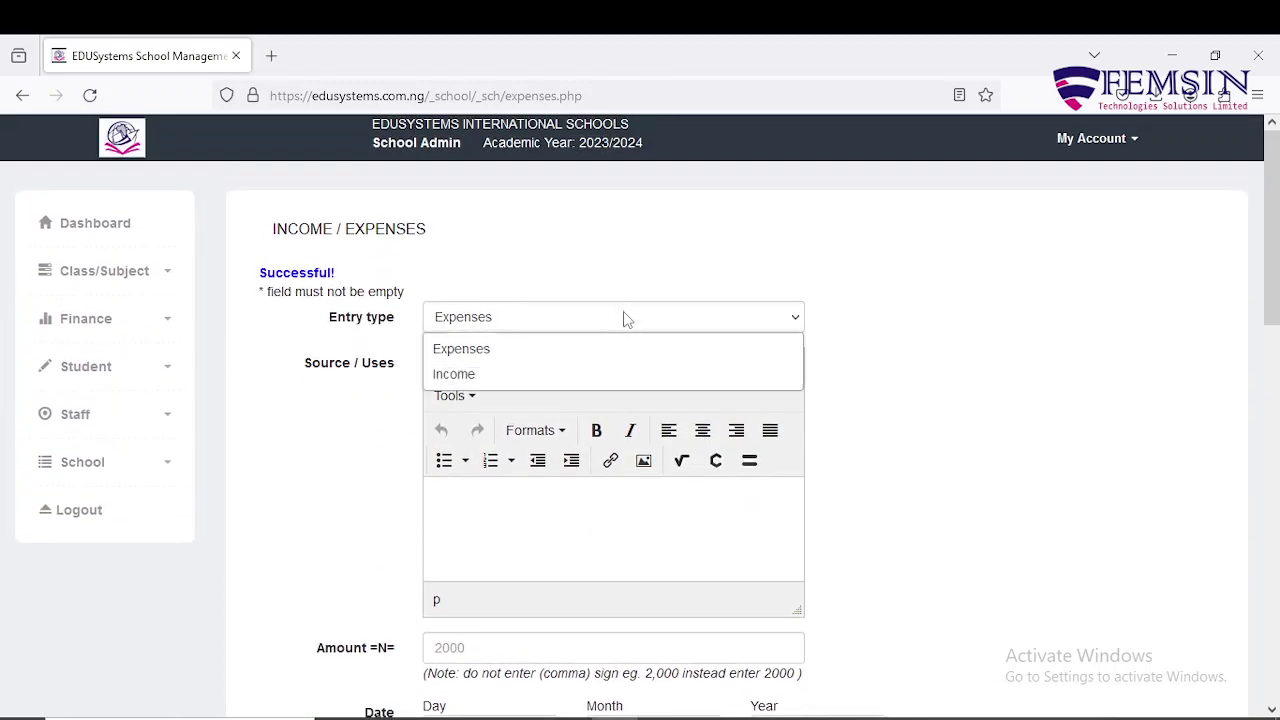
pyautogui.click(560, 357)
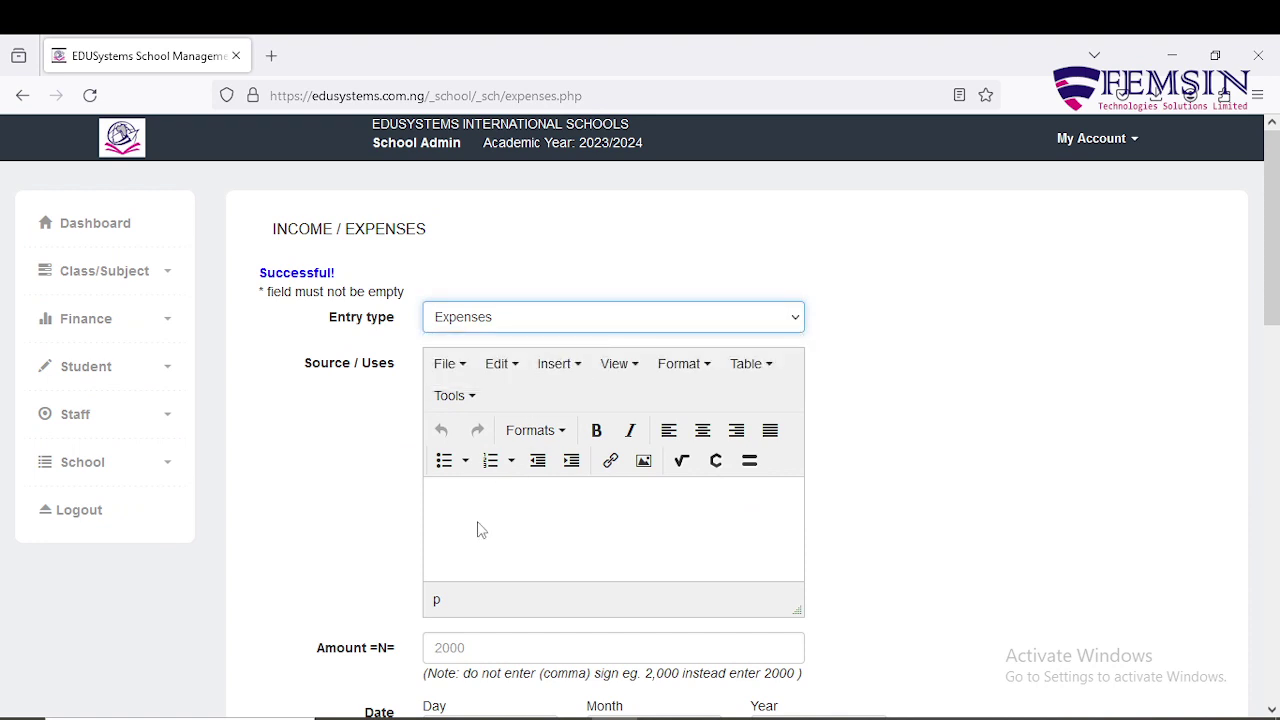
pyautogui.scroll(-3, 477, 524)
pyautogui.scroll(2, 485, 470)
pyautogui.click(507, 421)
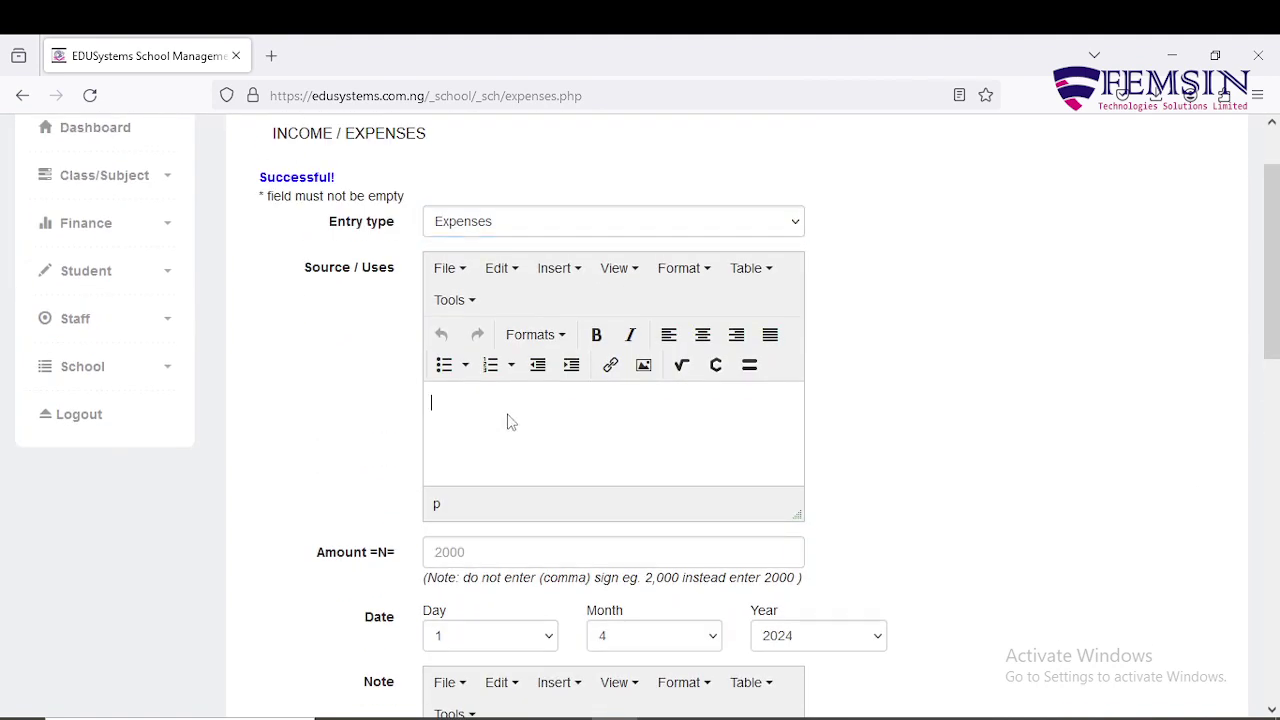
pyautogui.write('Payment for ink')
# Step: Set the amount of the ink payment to 3500 and submit the expense
pyautogui.scroll(-2, 509, 443)
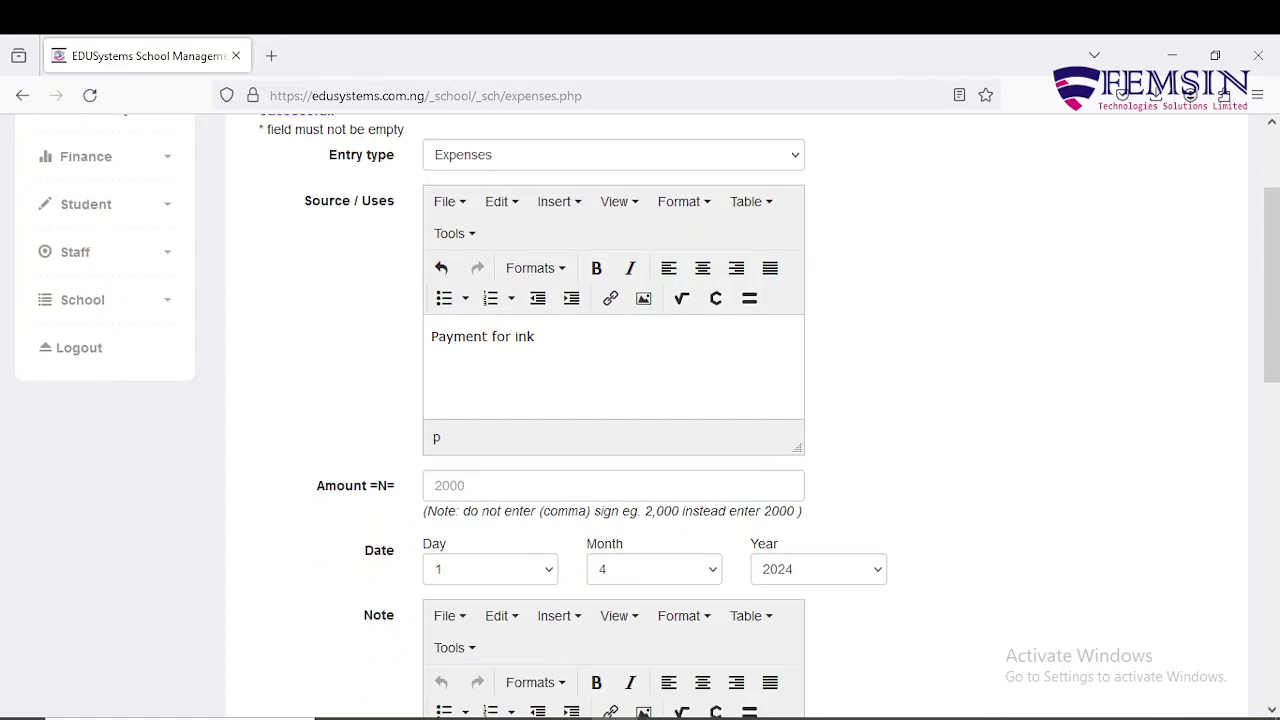
pyautogui.click(504, 463)
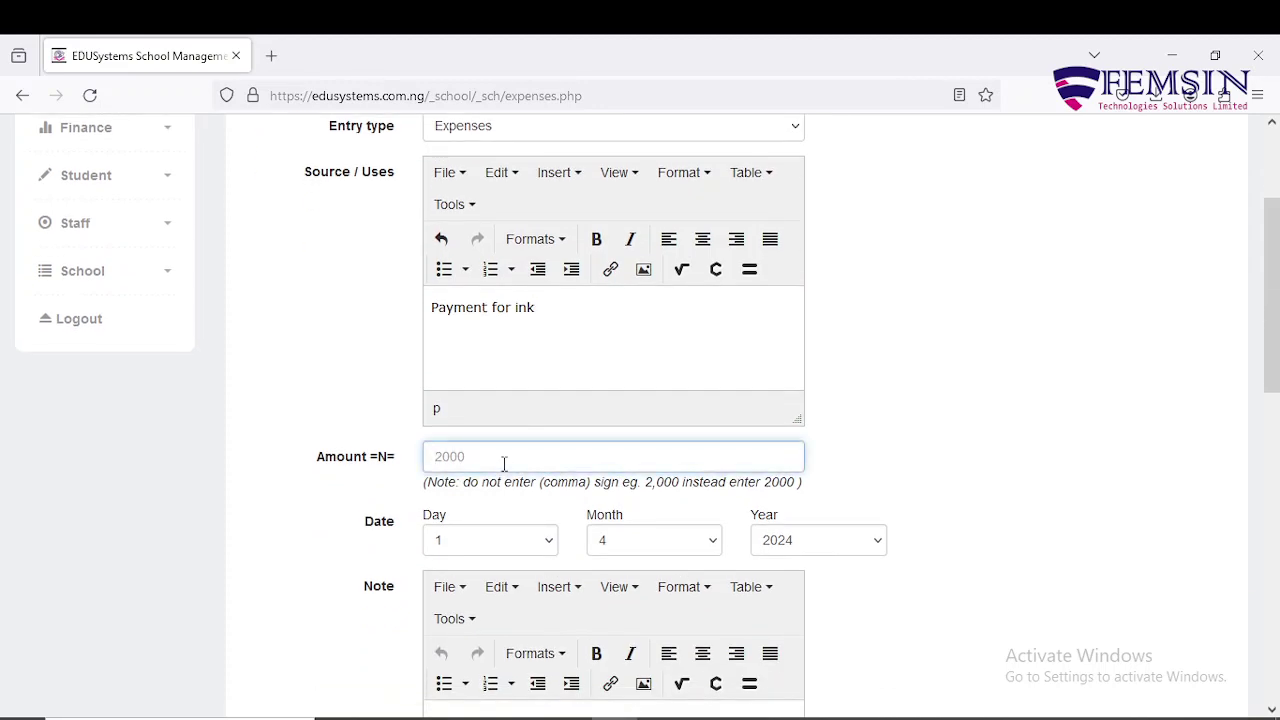
pyautogui.write('3500')
pyautogui.scroll(-8, 504, 463)
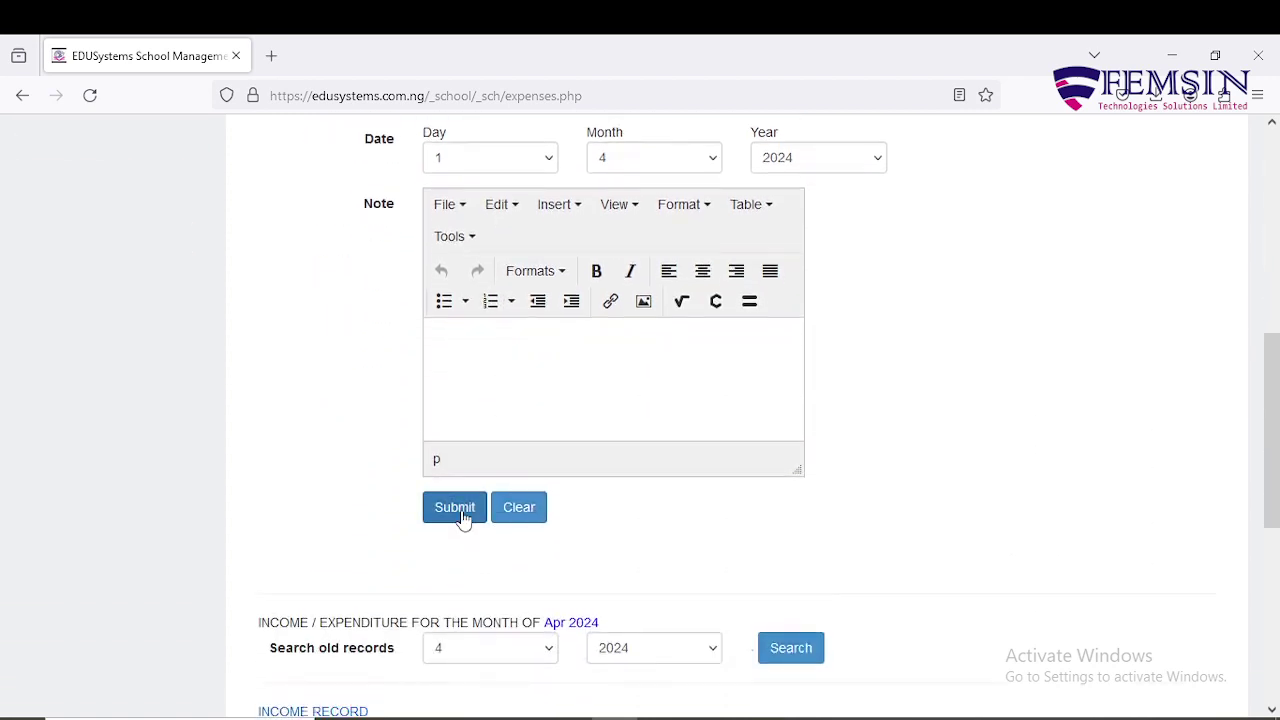
pyautogui.click(463, 517)
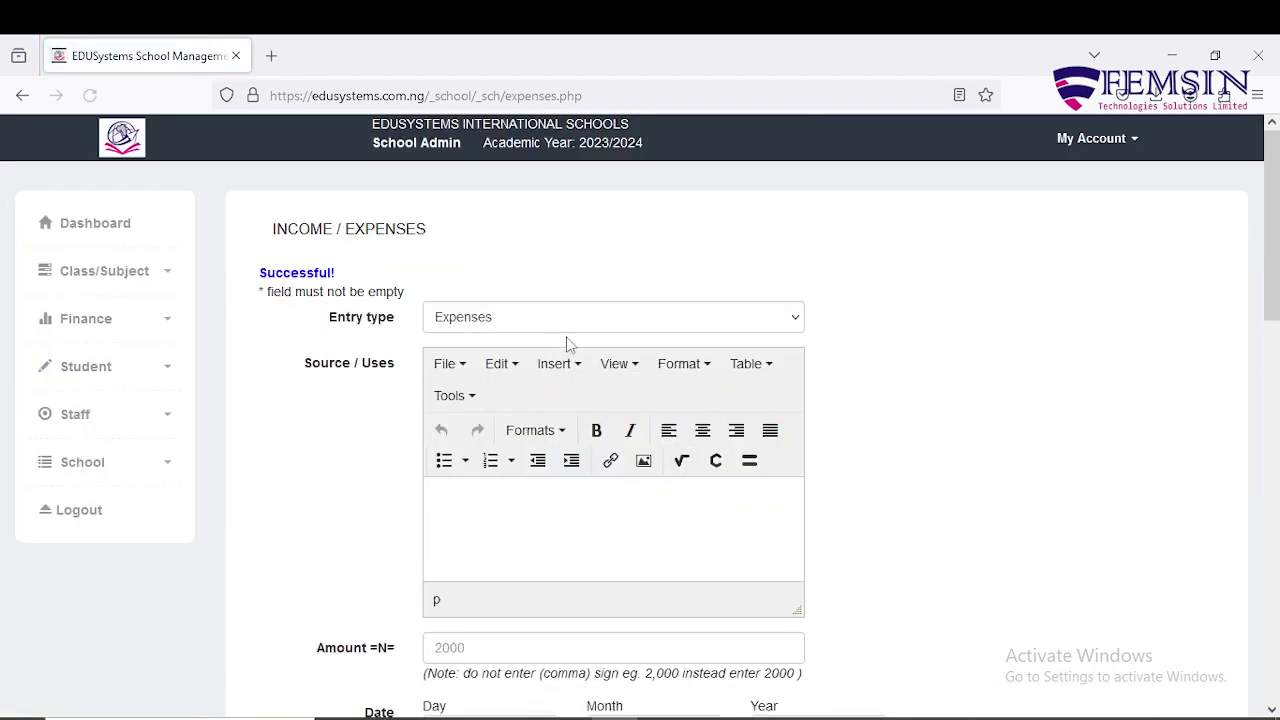
# Step: Start an Income entry and enter Sales of Books as its source
pyautogui.click(574, 327)
pyautogui.click(563, 375)
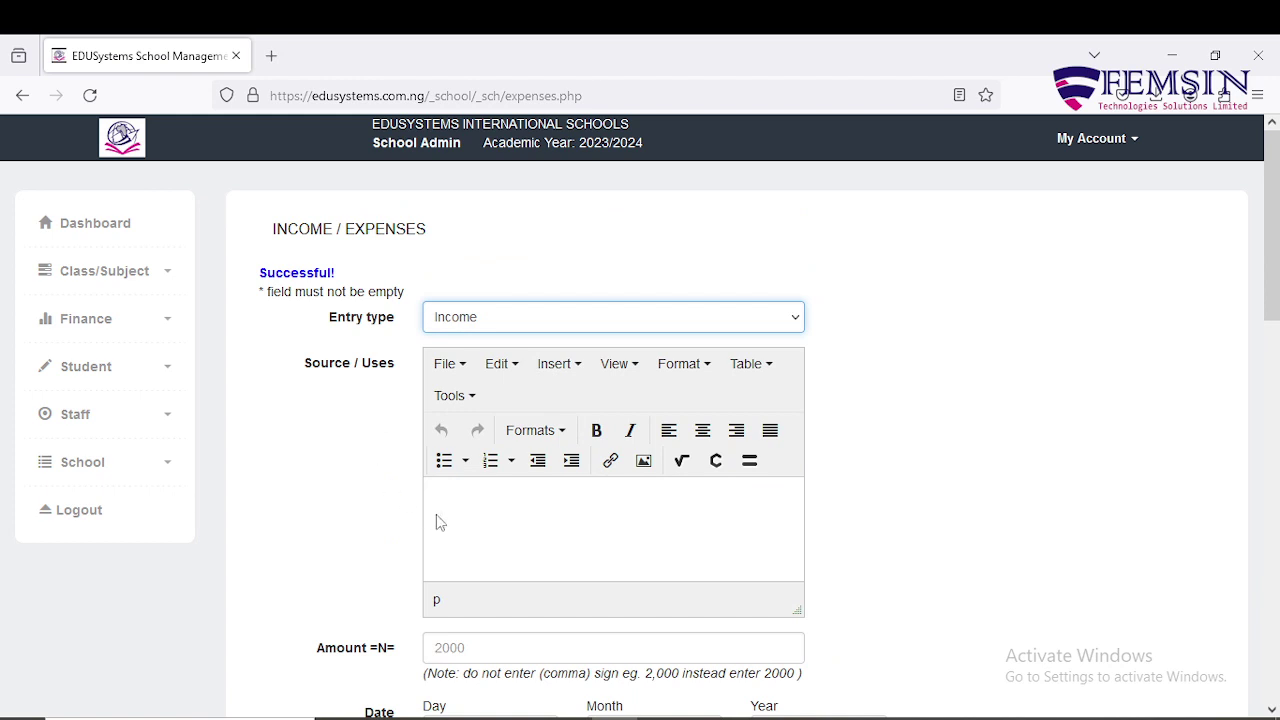
pyautogui.scroll(-1, 470, 445)
pyautogui.click(491, 406)
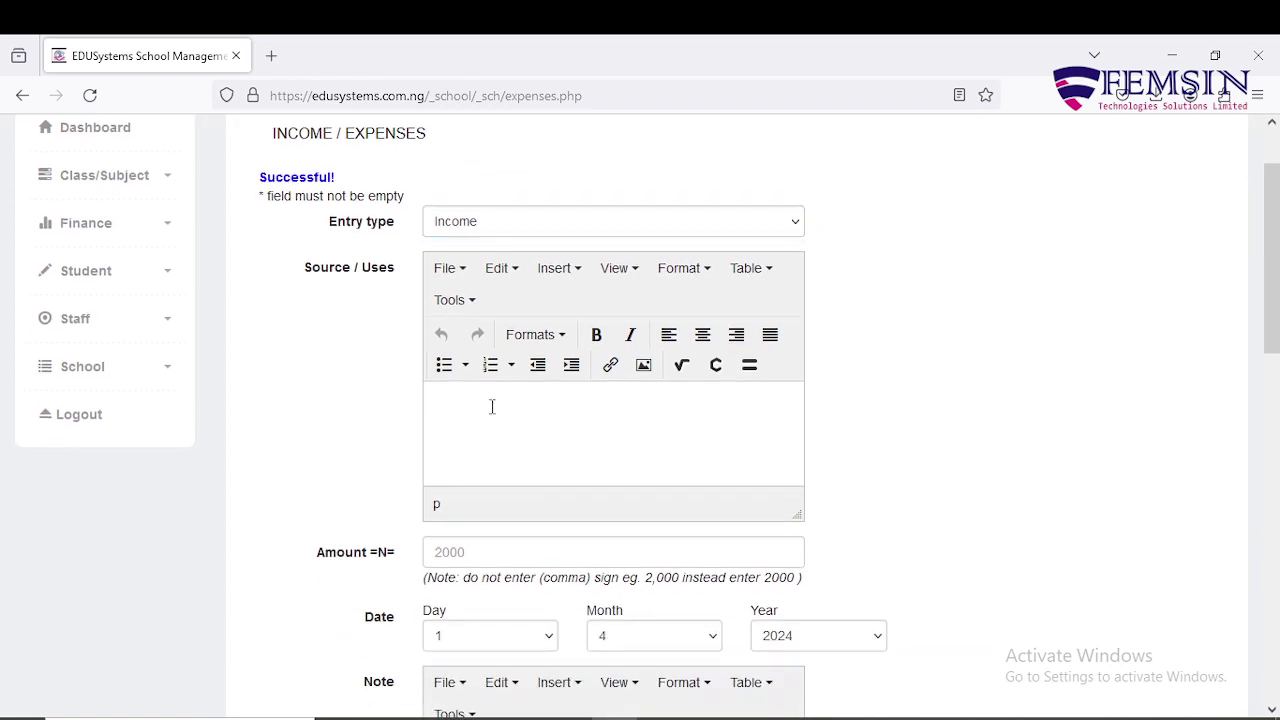
pyautogui.write('Sales of Books')
# Step: Set the amount of the book sales to 42000 and submit the income entry
pyautogui.scroll(-2, 491, 411)
pyautogui.click(524, 360)
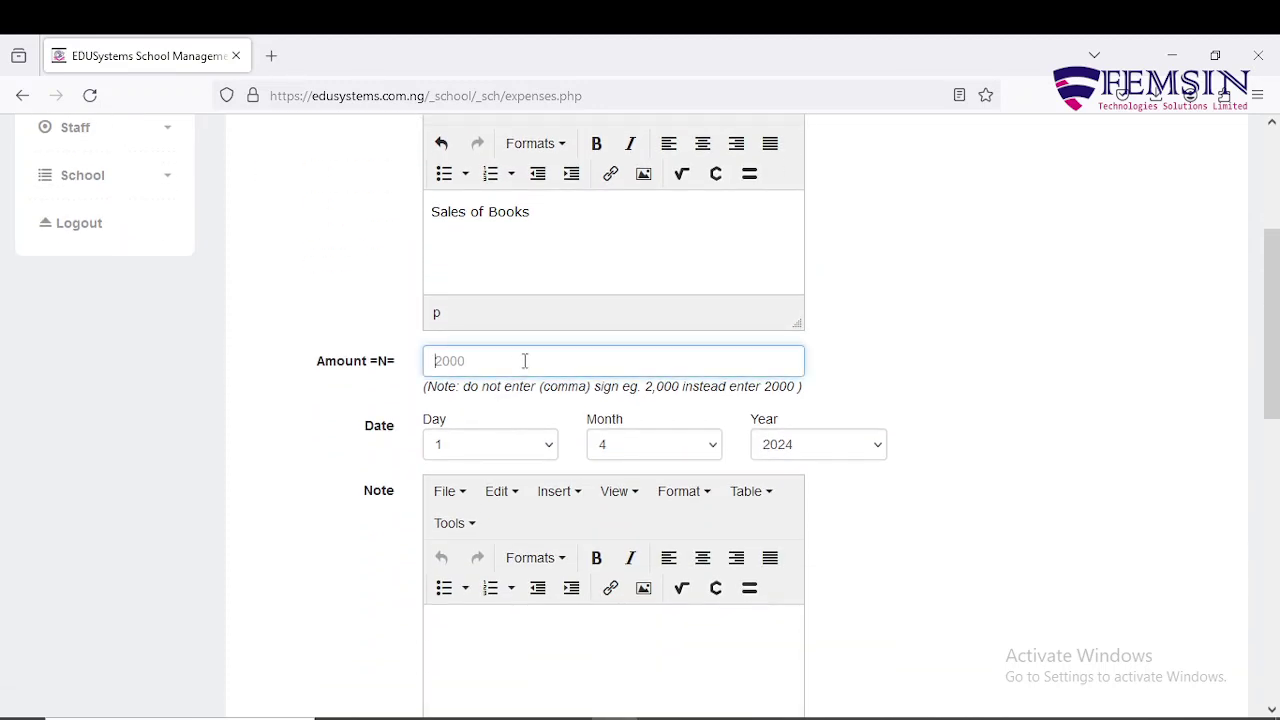
pyautogui.write('42000')
pyautogui.scroll(-2, 491, 400)
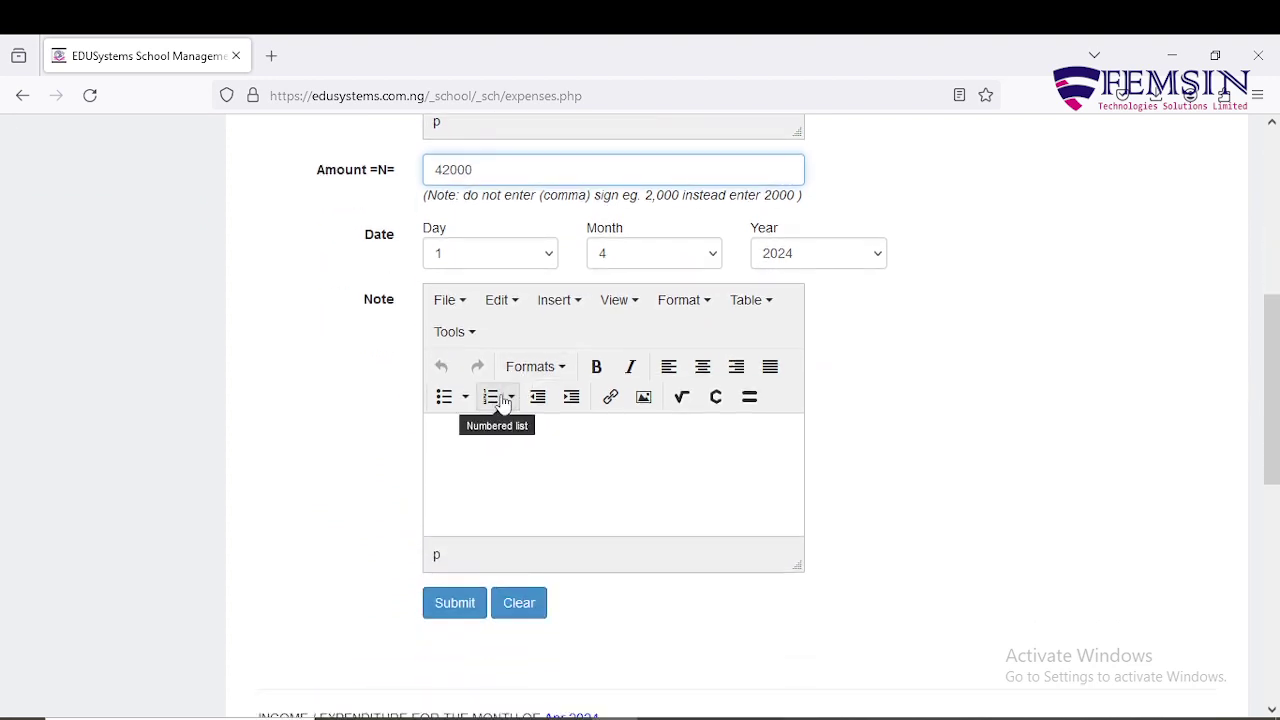
pyautogui.click(454, 604)
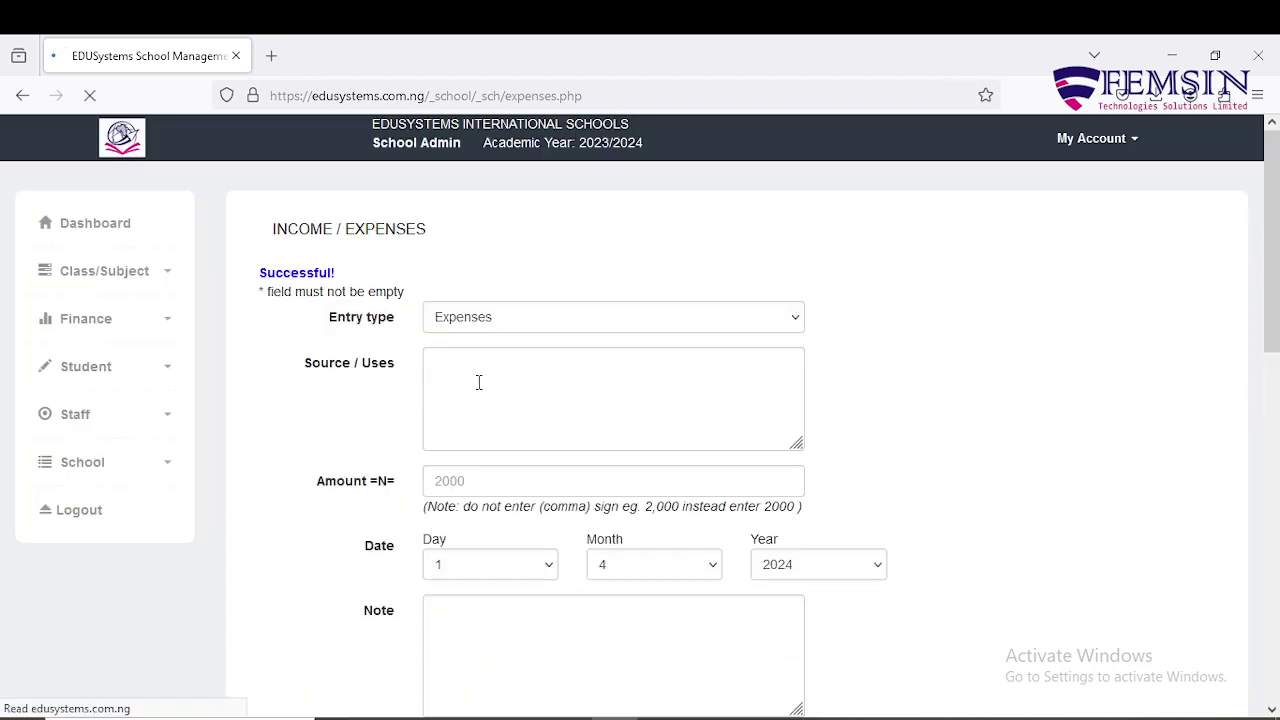
# Step: Start another Income entry and enter School fee payment in the Source / Uses field
pyautogui.click(546, 318)
pyautogui.click(543, 371)
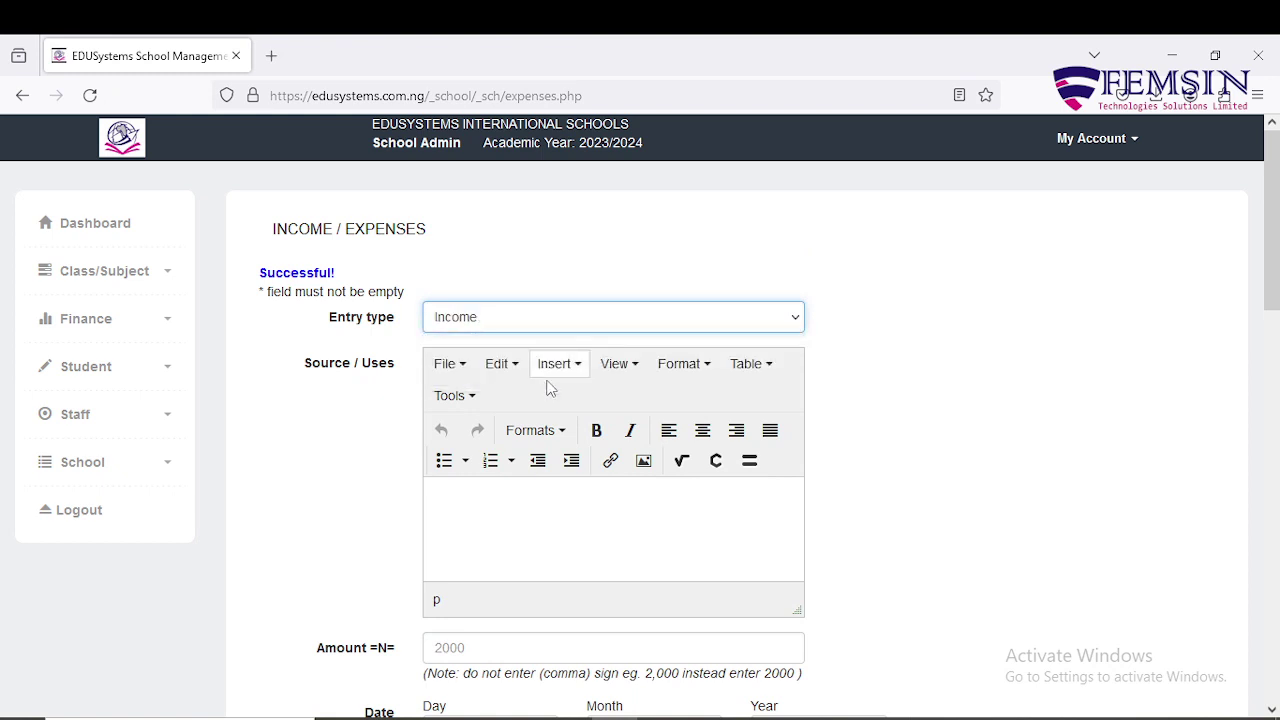
pyautogui.click(546, 491)
pyautogui.write('Sc')
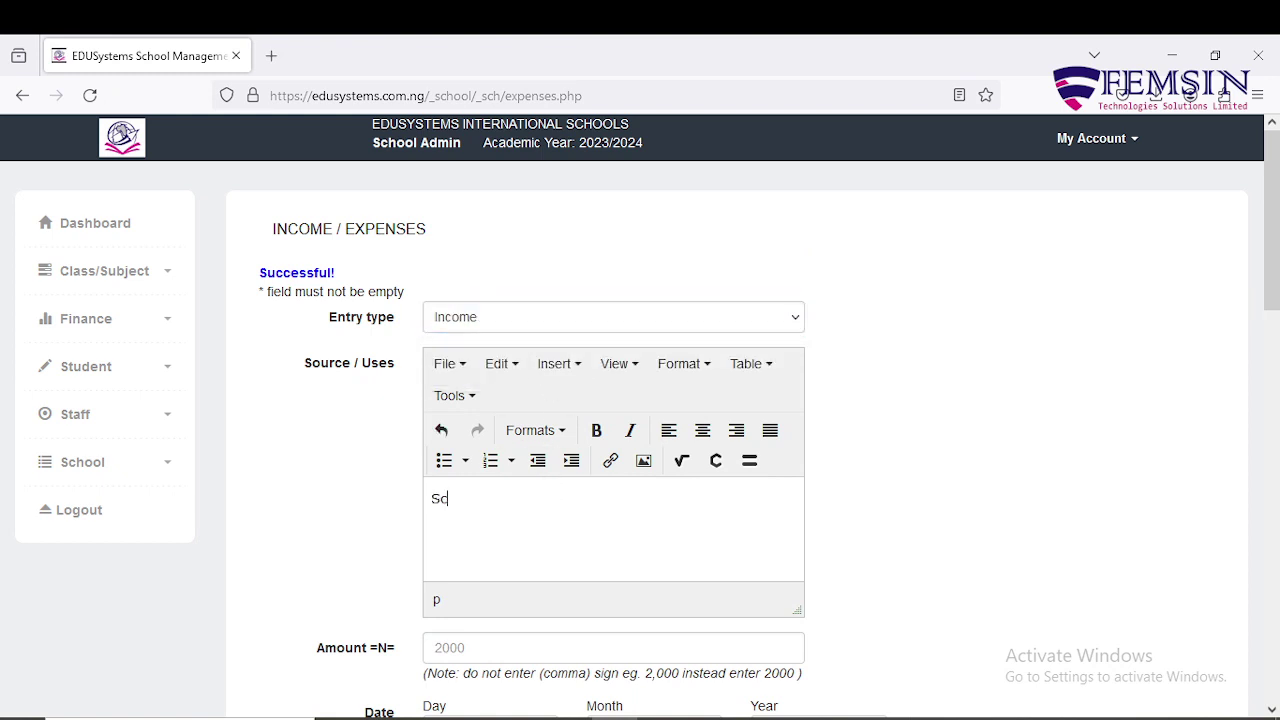
pyautogui.write('hool fee payment')
# Step: Set the amount of the school fee payment to 91000 and submit the income entry
pyautogui.scroll(-1, 551, 500)
pyautogui.scroll(-2, 730, 410)
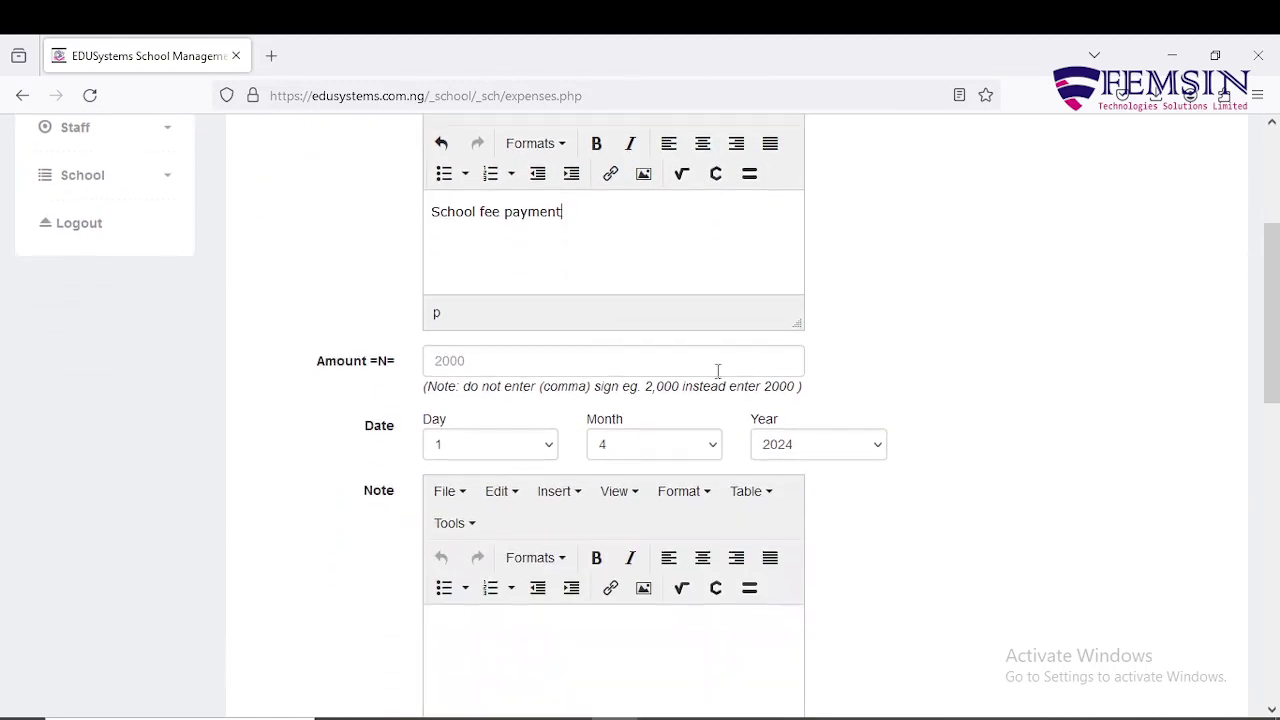
pyautogui.click(716, 370)
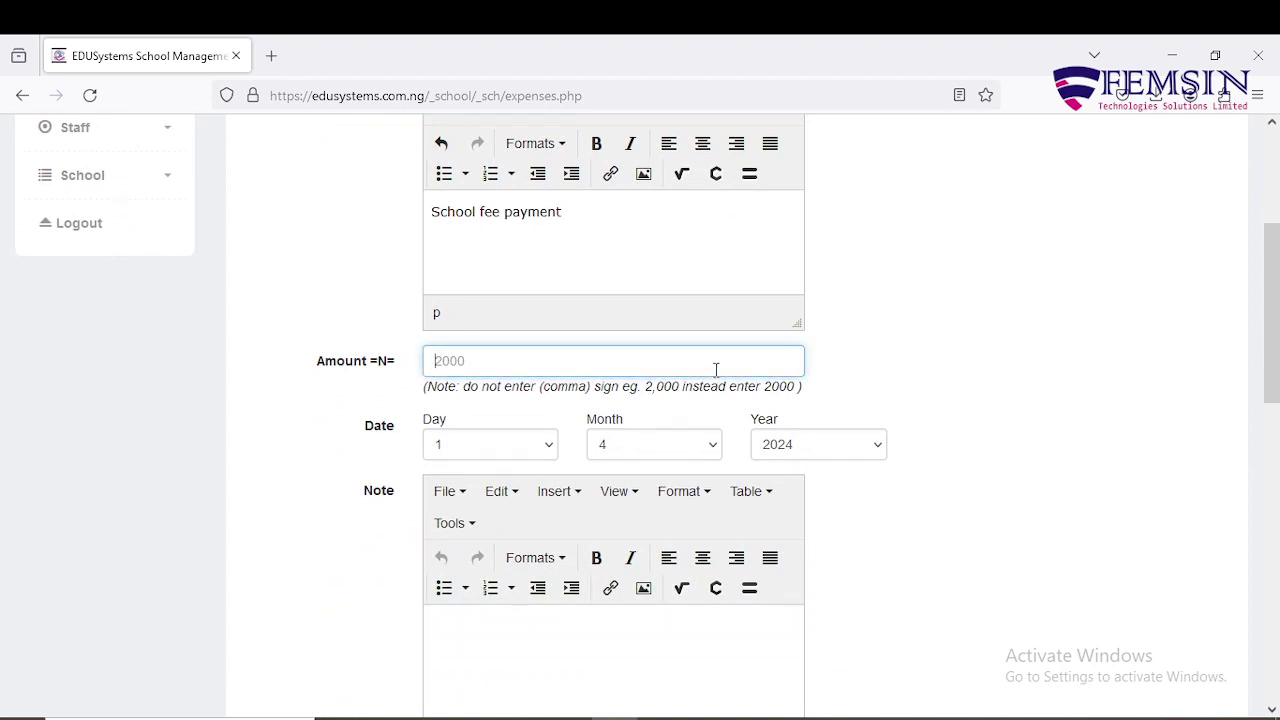
pyautogui.write('91000')
pyautogui.scroll(-5, 640, 400)
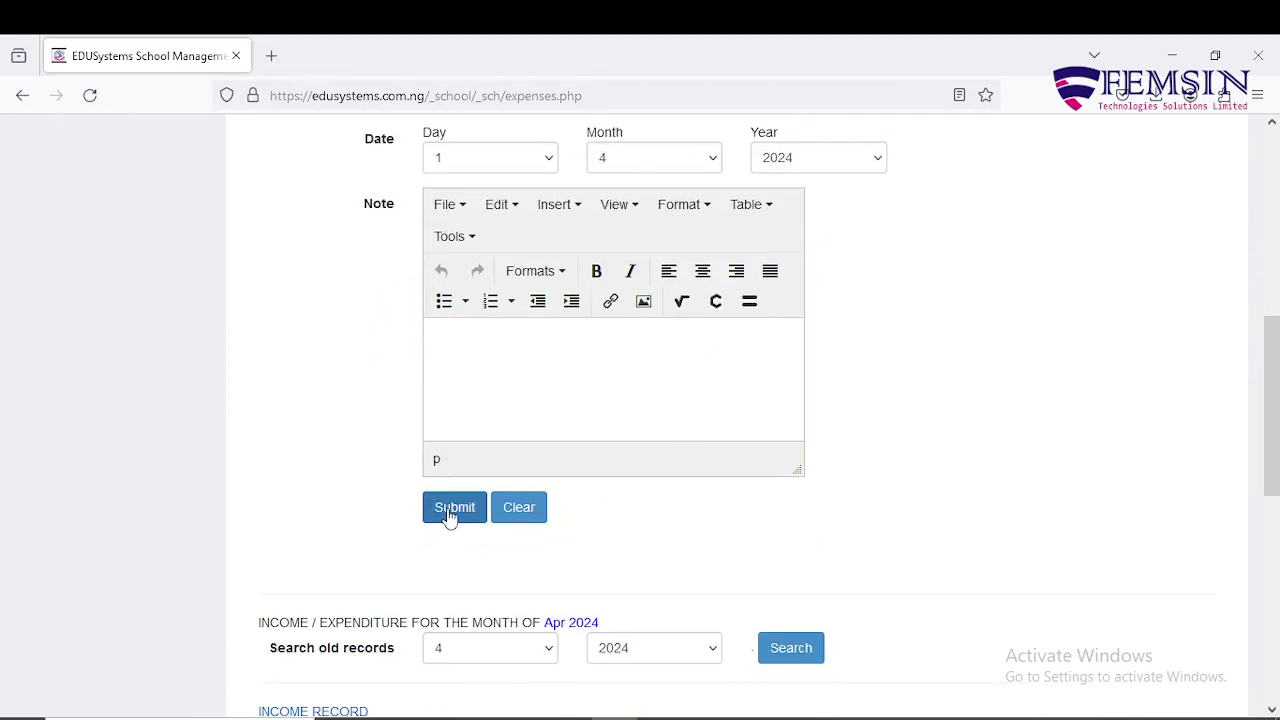
pyautogui.click(450, 515)
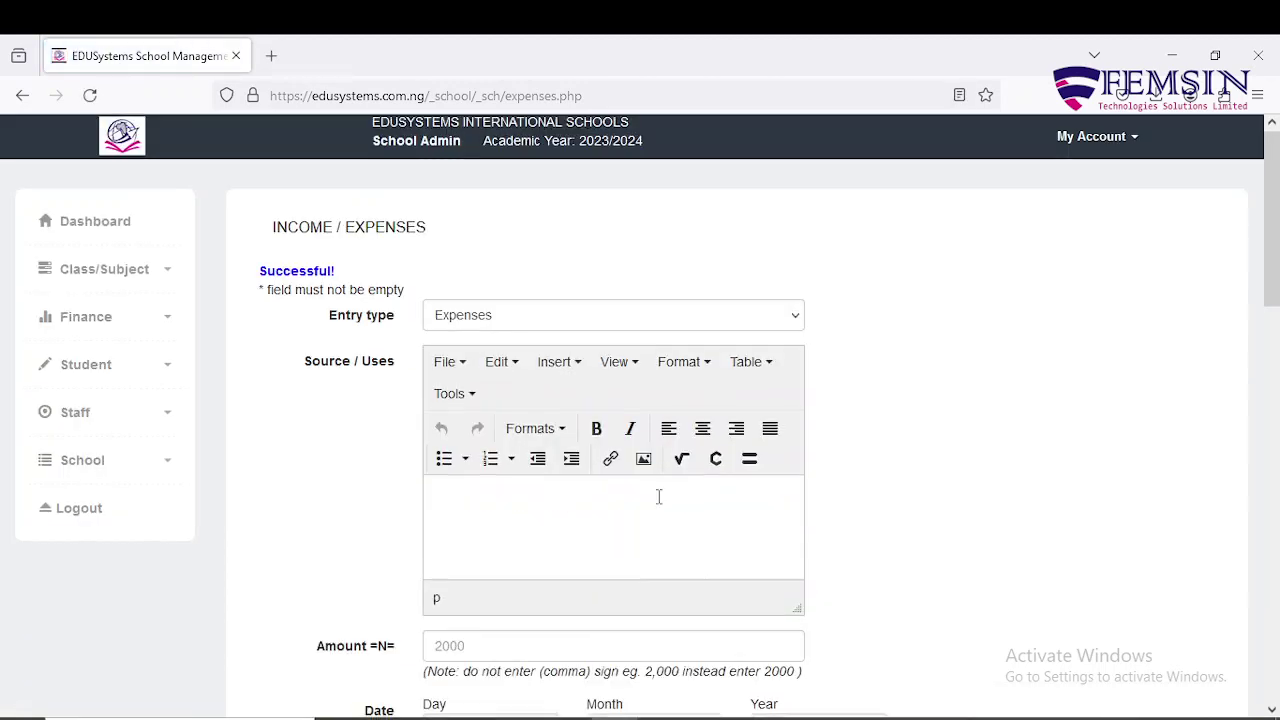
# Step: Review the month's income records, expenses records and total balance below the entry form
pyautogui.scroll(-4, 659, 497)
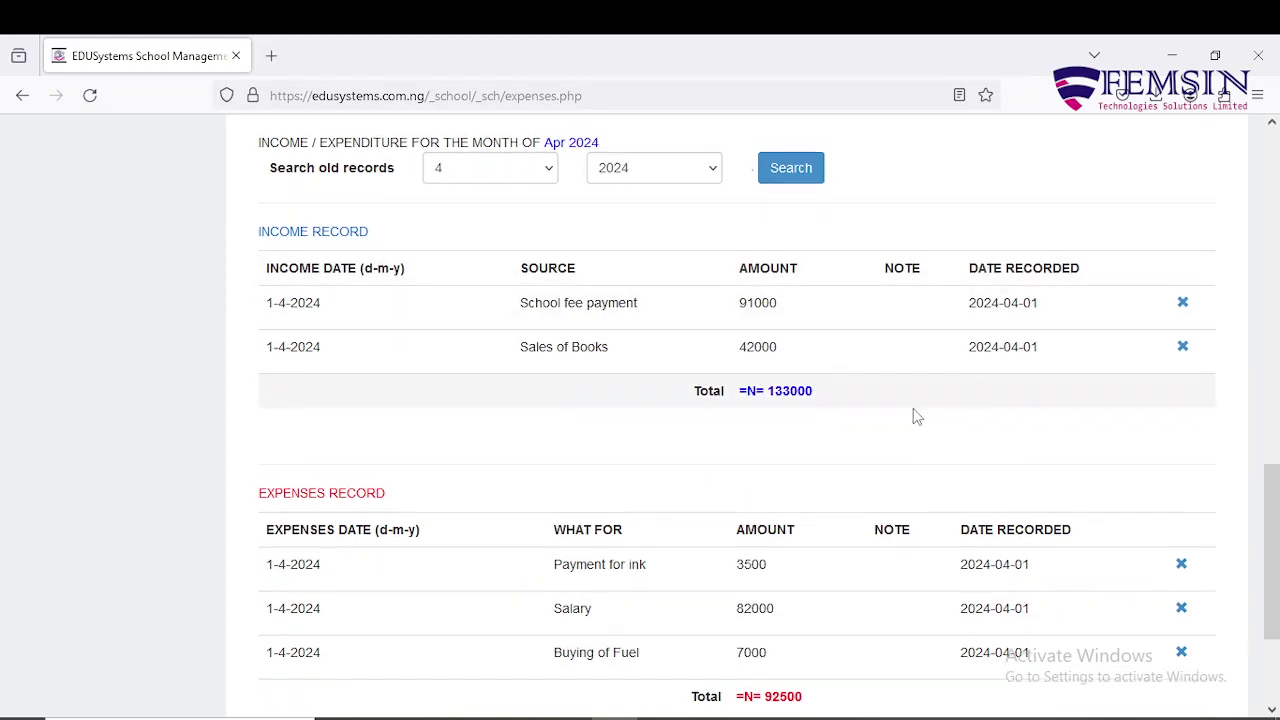
pyautogui.scroll(-3, 914, 417)
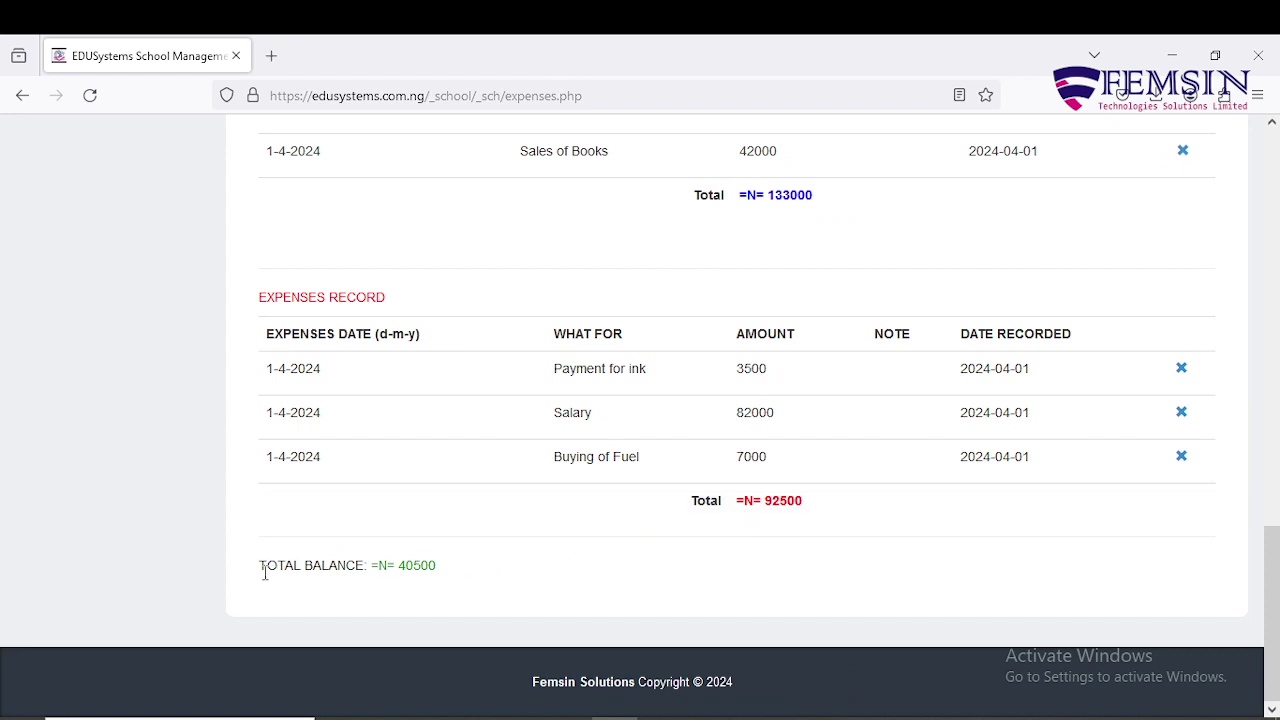
pyautogui.moveTo(261, 571); pyautogui.dragTo(441, 579)
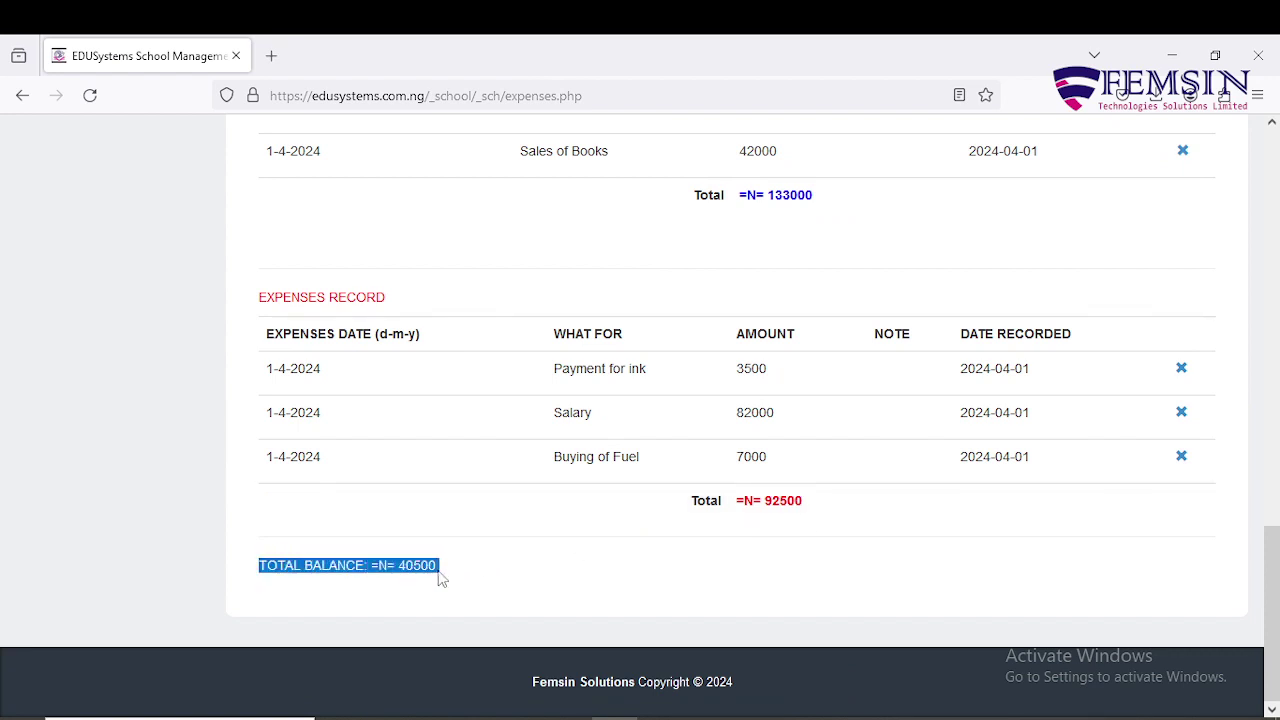
pyautogui.click(439, 576)
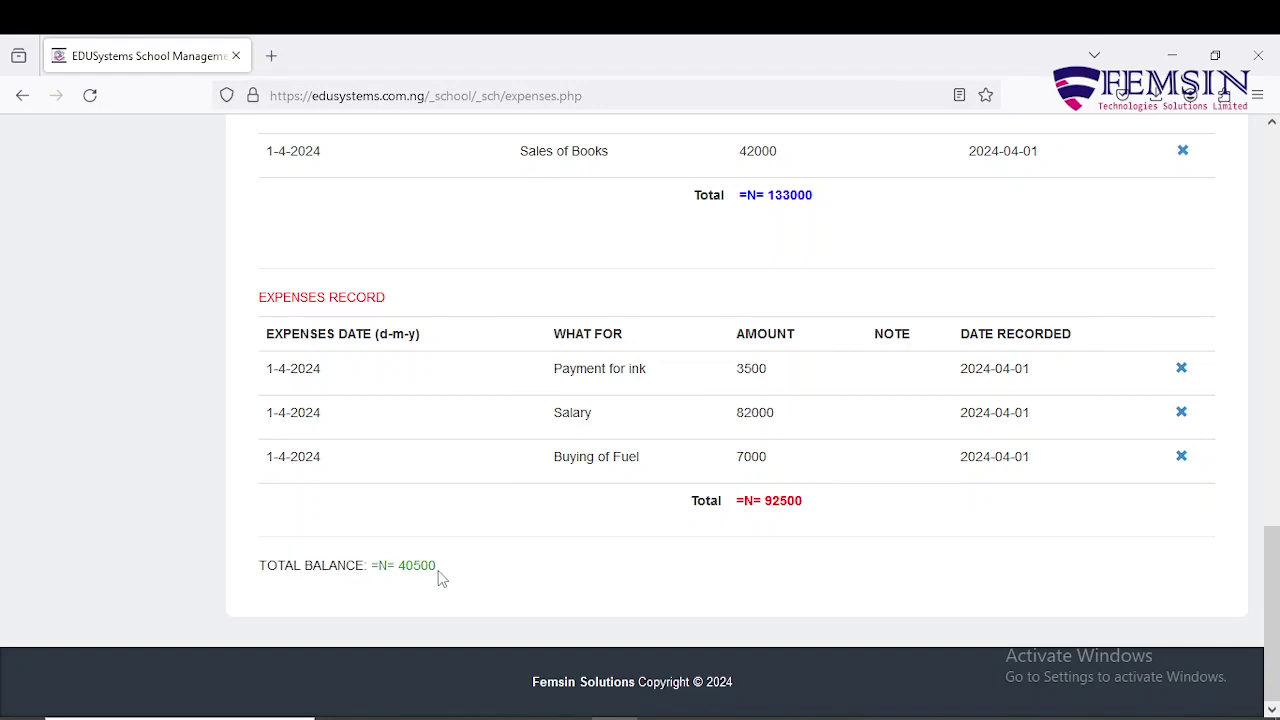
pyautogui.scroll(5, 437, 574)
pyautogui.scroll(-5, 400, 484)
pyautogui.scroll(5, 445, 584)
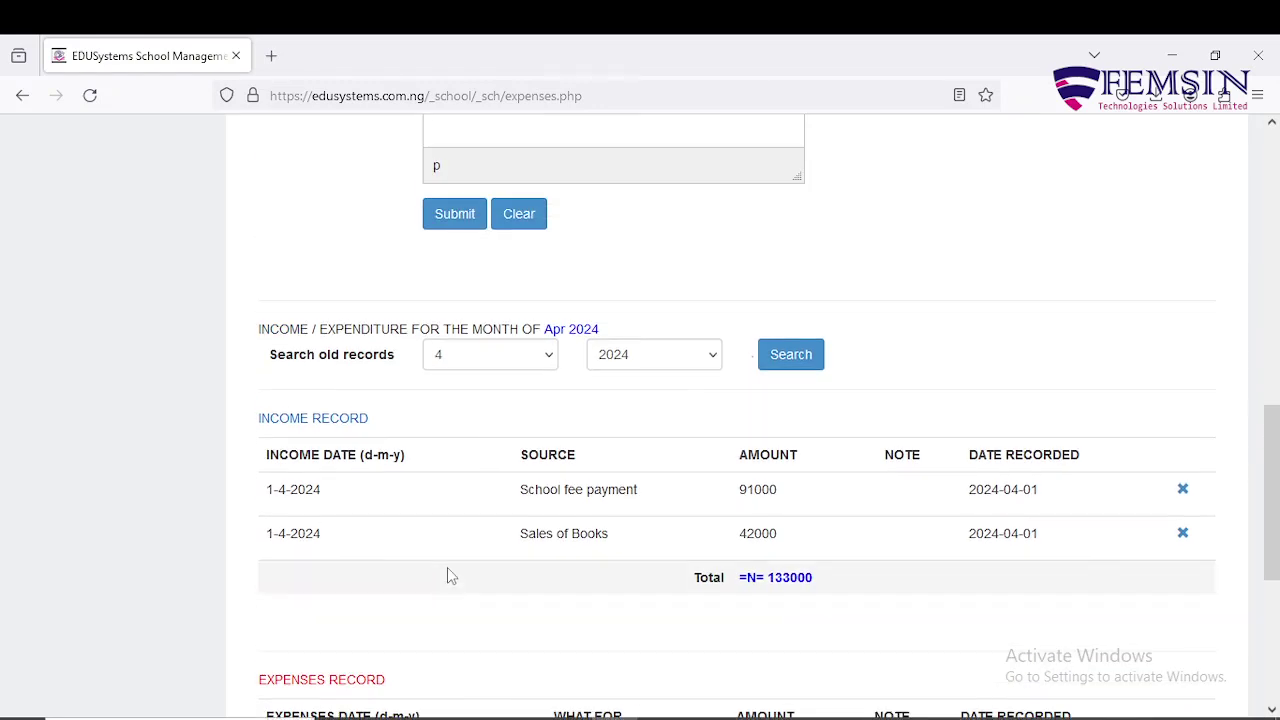
# Step: Search the old income and expenditure records for month 3 of 2024
pyautogui.click(550, 360)
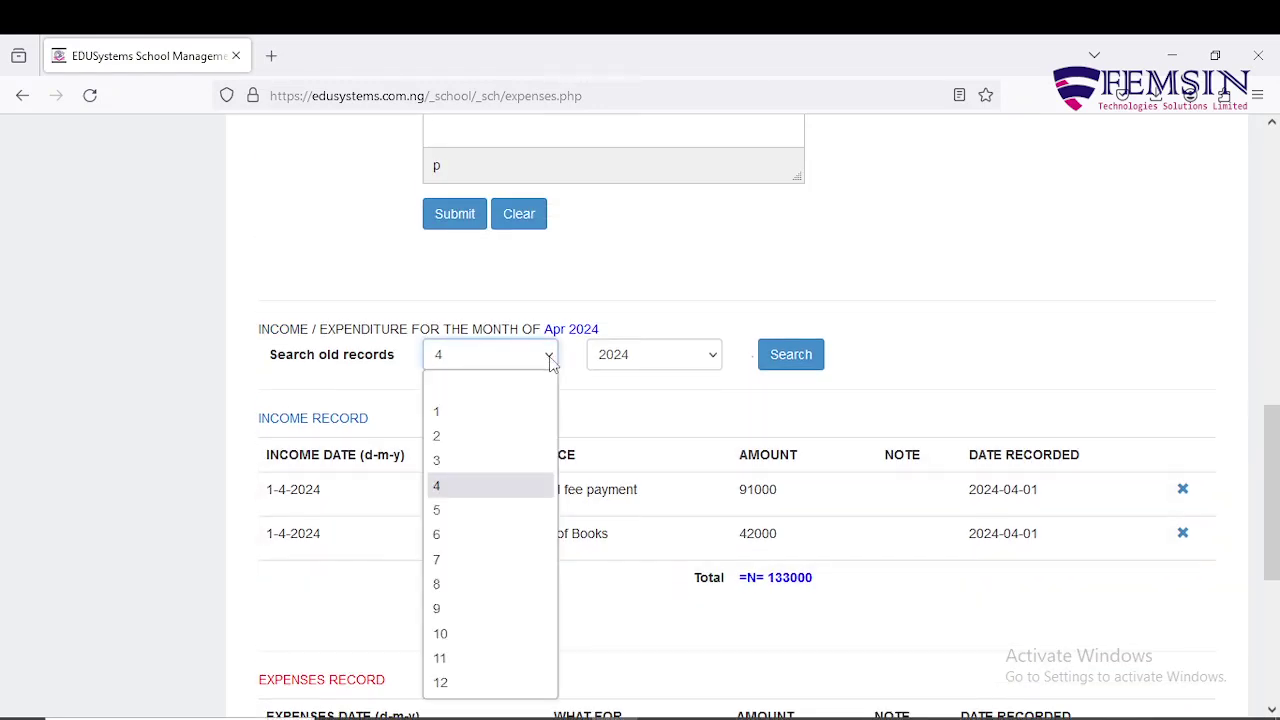
pyautogui.click(464, 460)
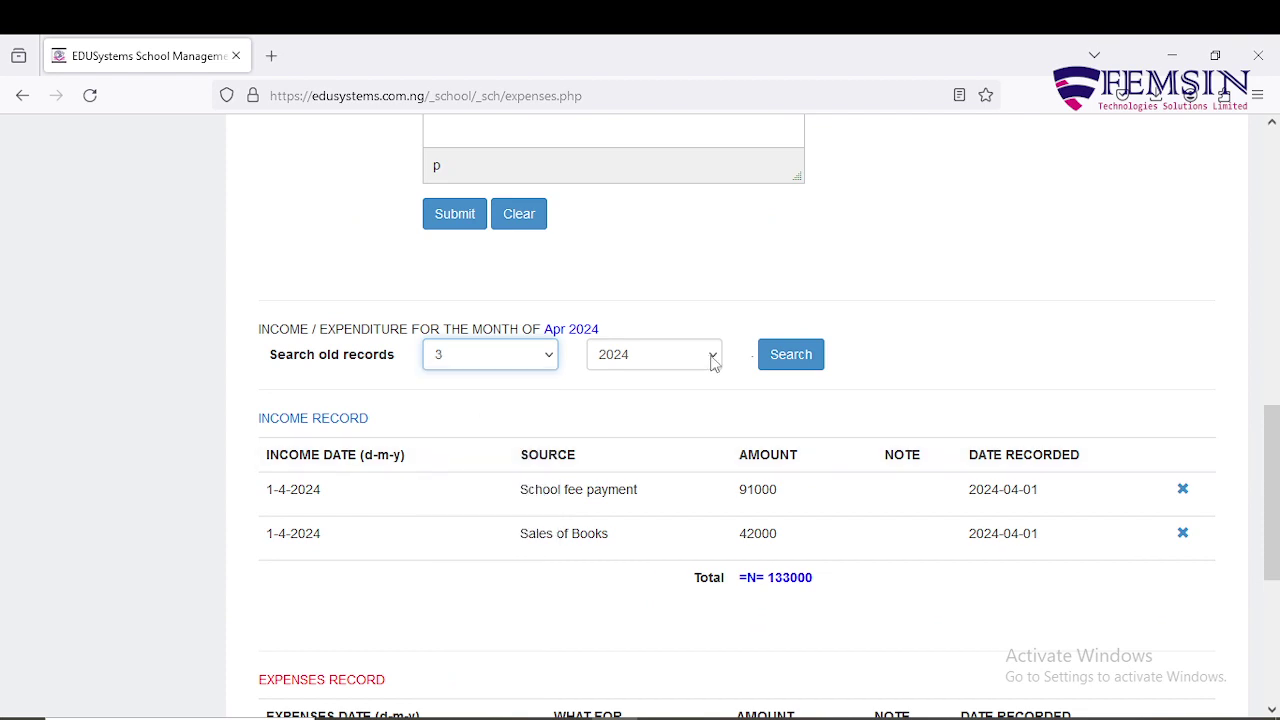
pyautogui.click(785, 364)
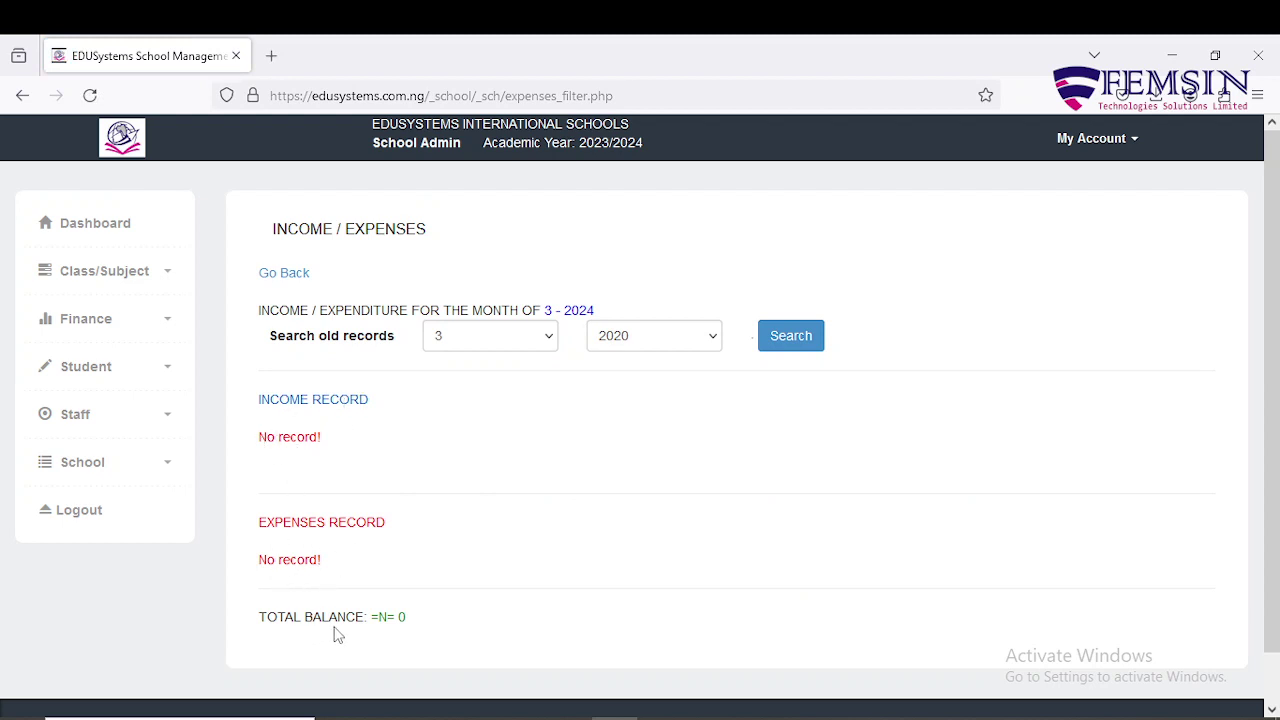
# Step: Search the old income and expenditure records for month 2 and month 1 of 2020
pyautogui.click(547, 340)
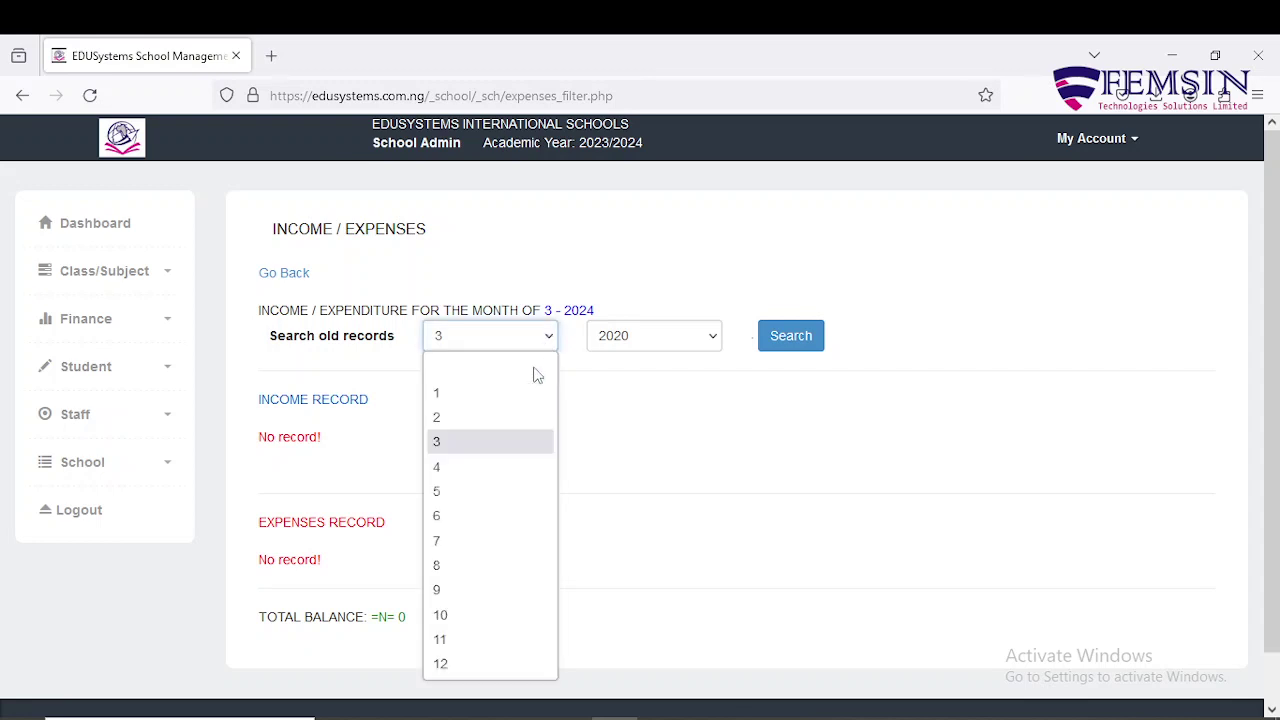
pyautogui.click(505, 417)
pyautogui.click(808, 337)
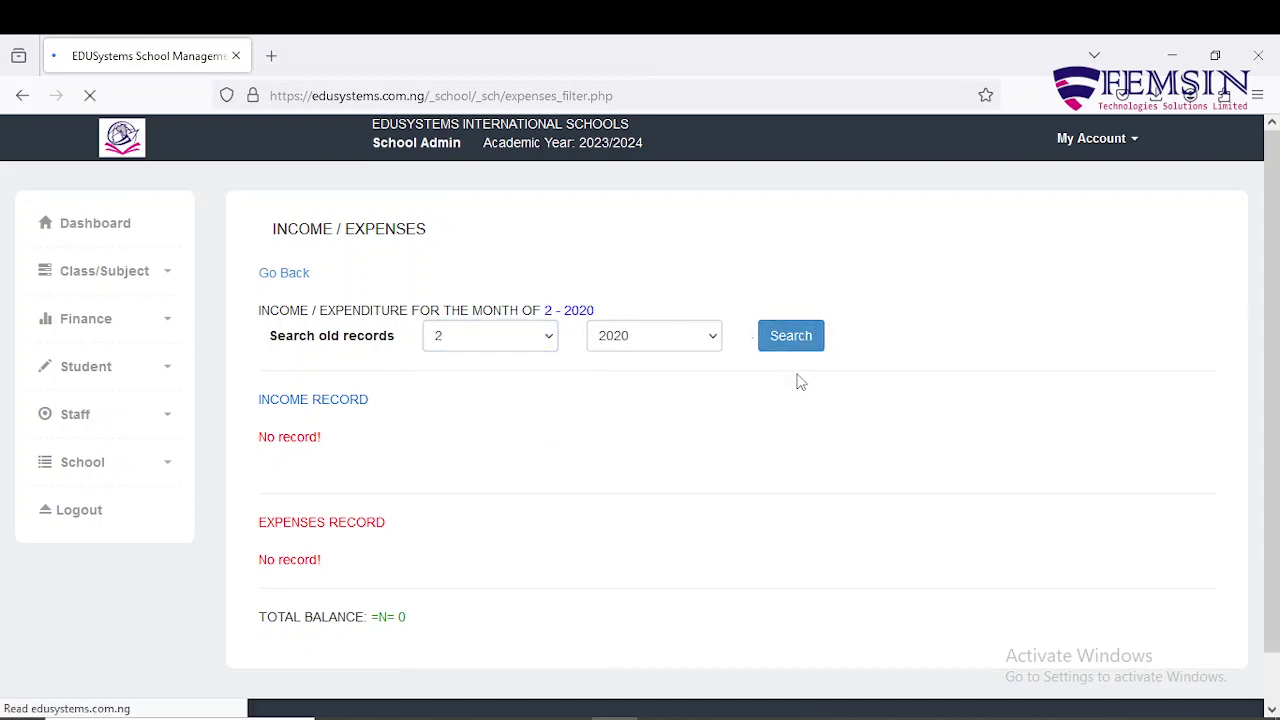
pyautogui.click(553, 340)
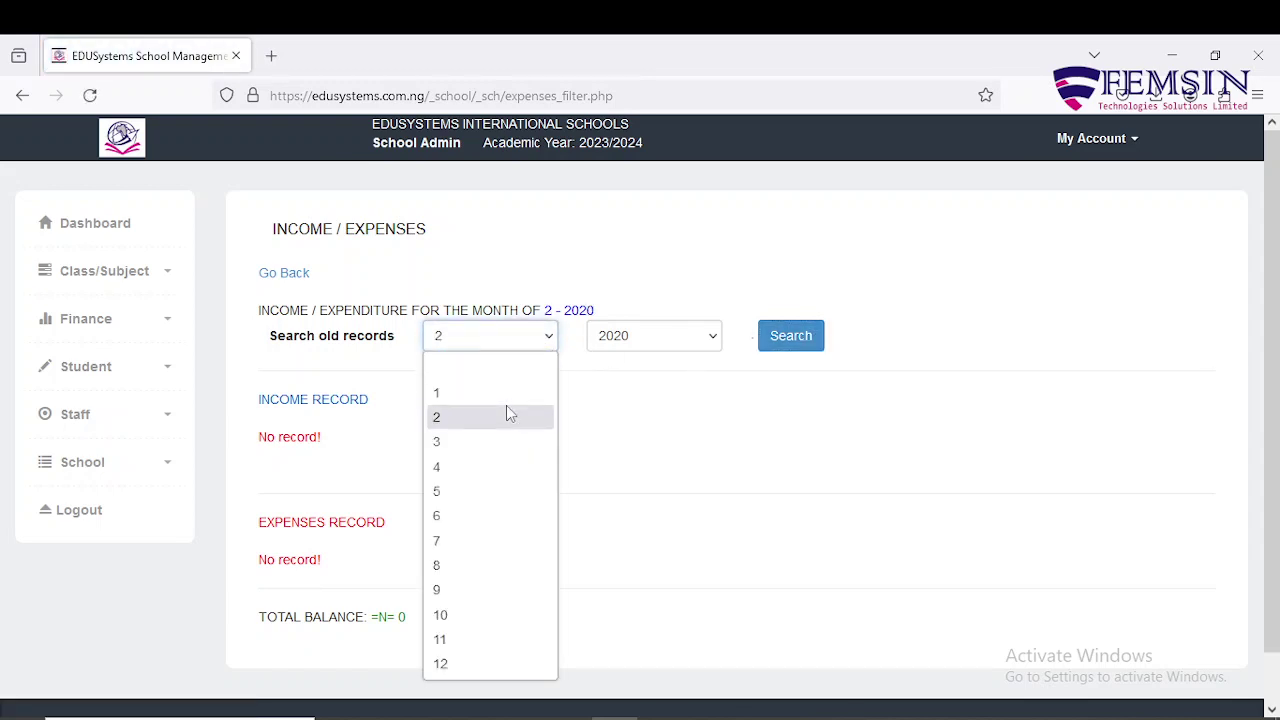
pyautogui.click(500, 393)
pyautogui.click(791, 339)
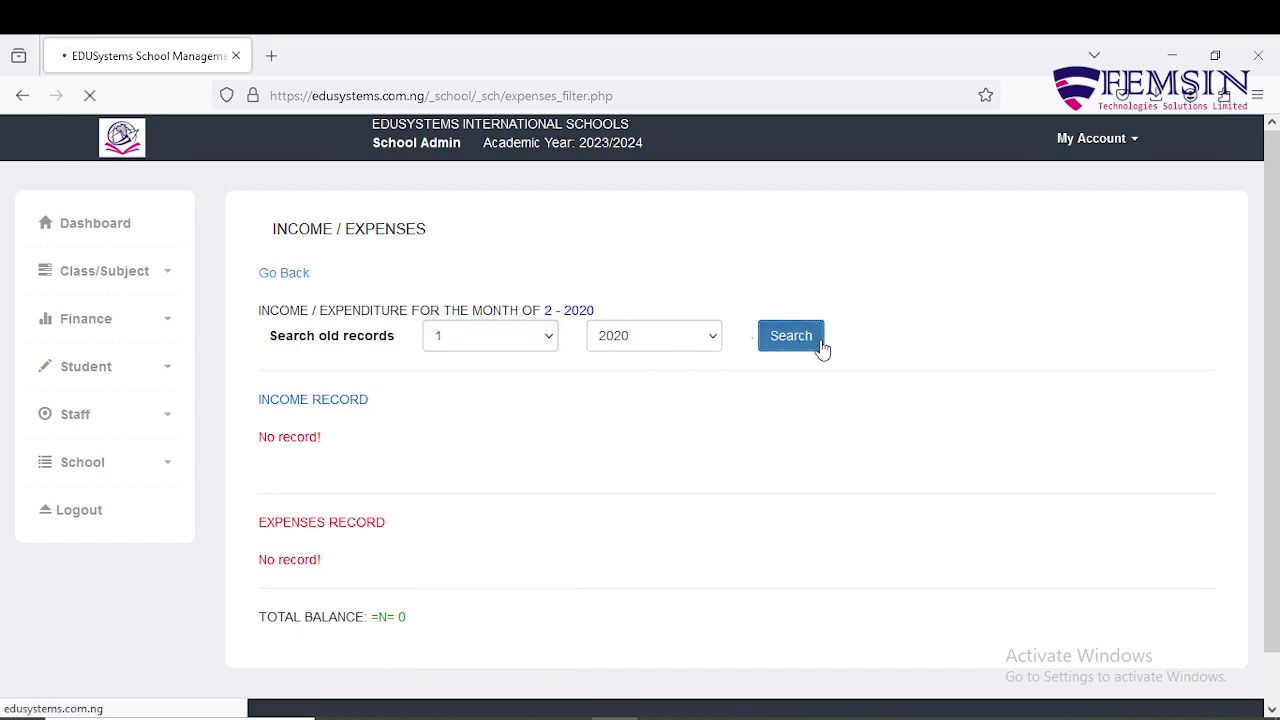
# Step: Check the available years and search the old records for month 4 of 2020
pyautogui.click(537, 346)
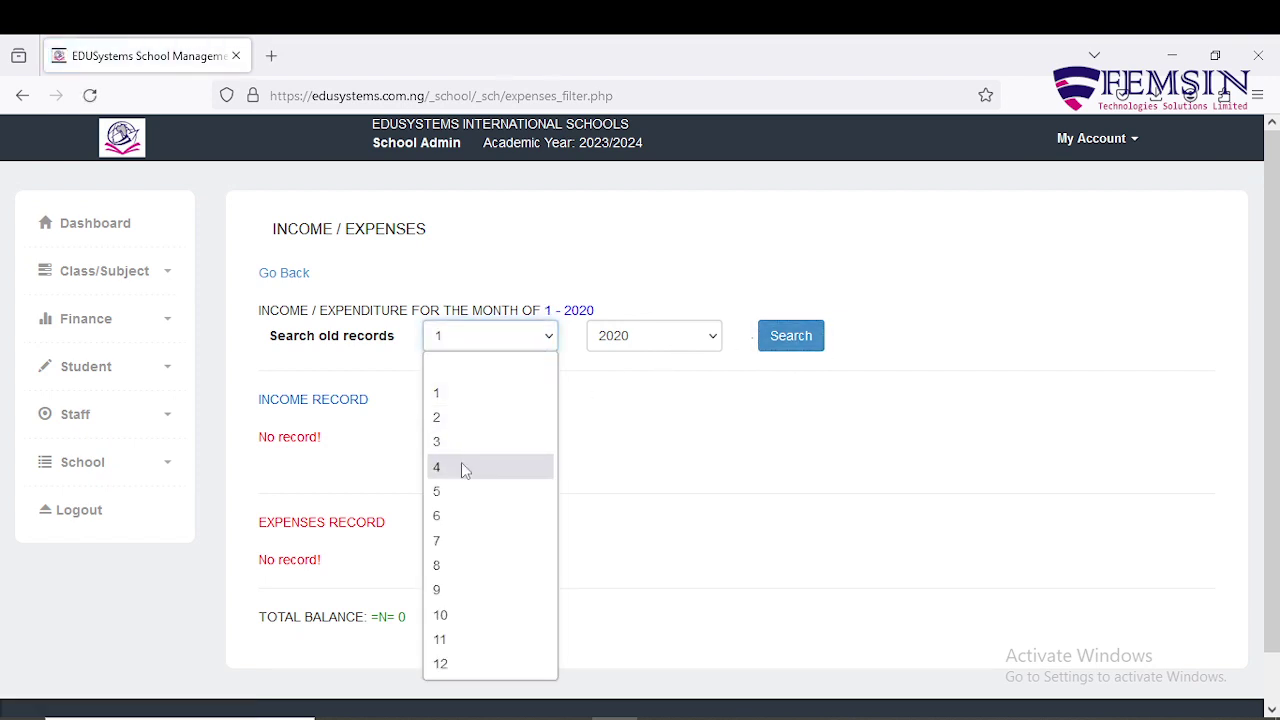
pyautogui.click(450, 474)
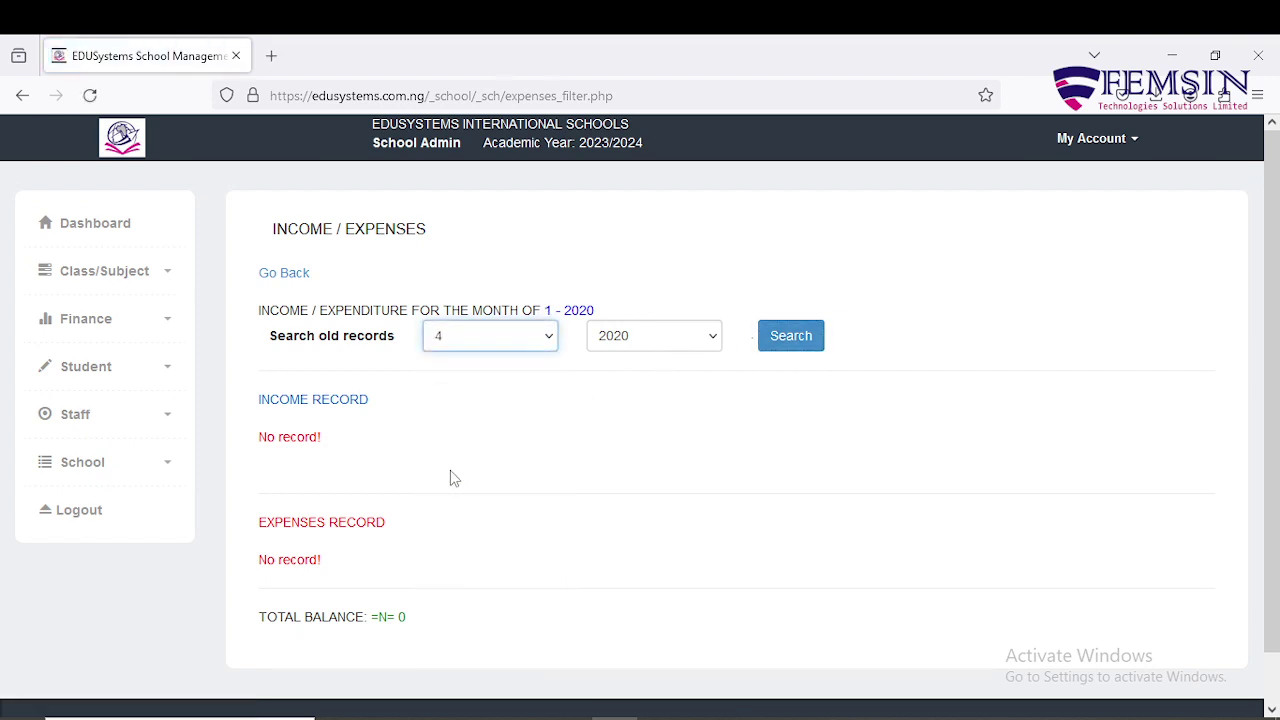
pyautogui.click(716, 337)
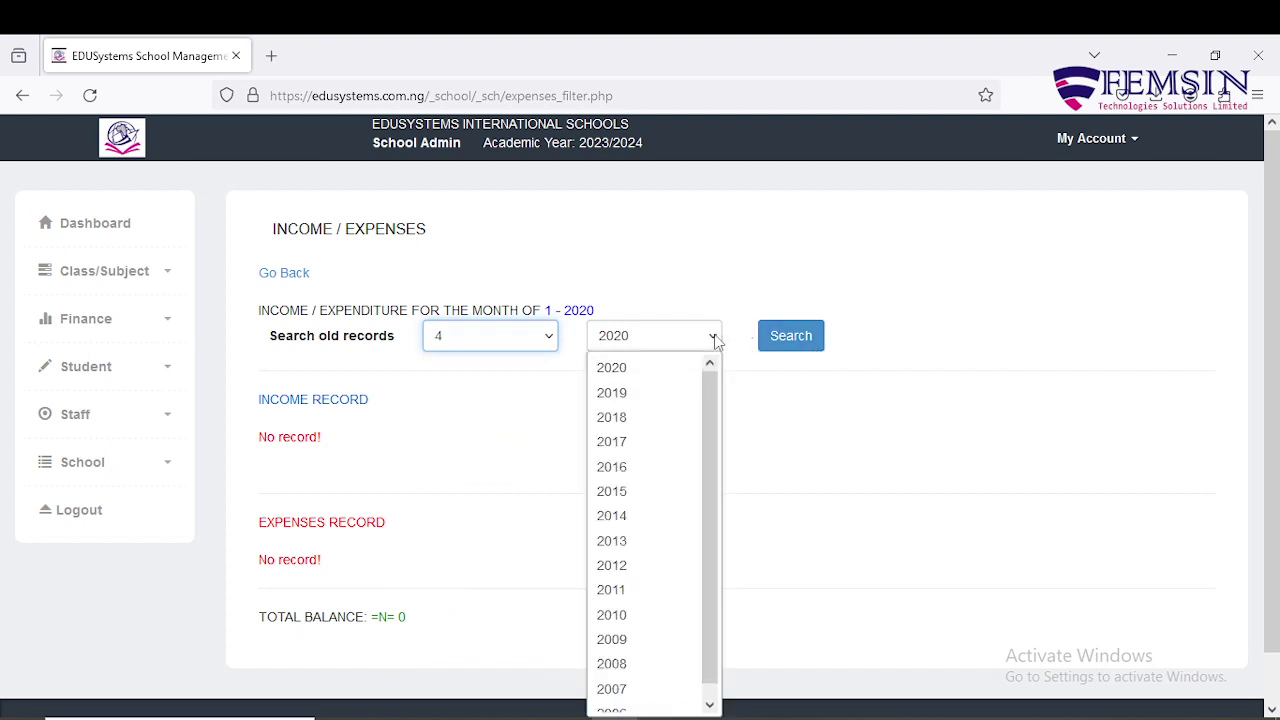
pyautogui.click(771, 334)
pyautogui.click(786, 345)
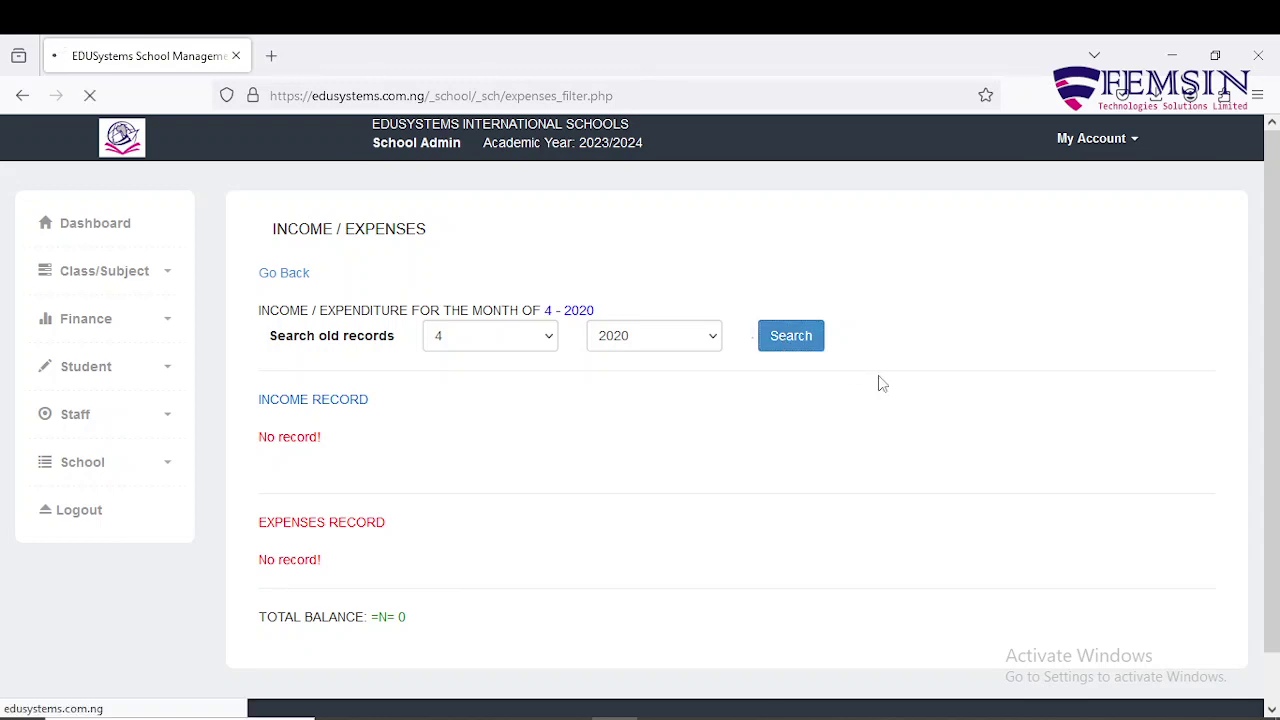
# Step: Return from the old-records search to the income and expenses entry page, checking the month and year choices offered for searching
pyautogui.click(552, 336)
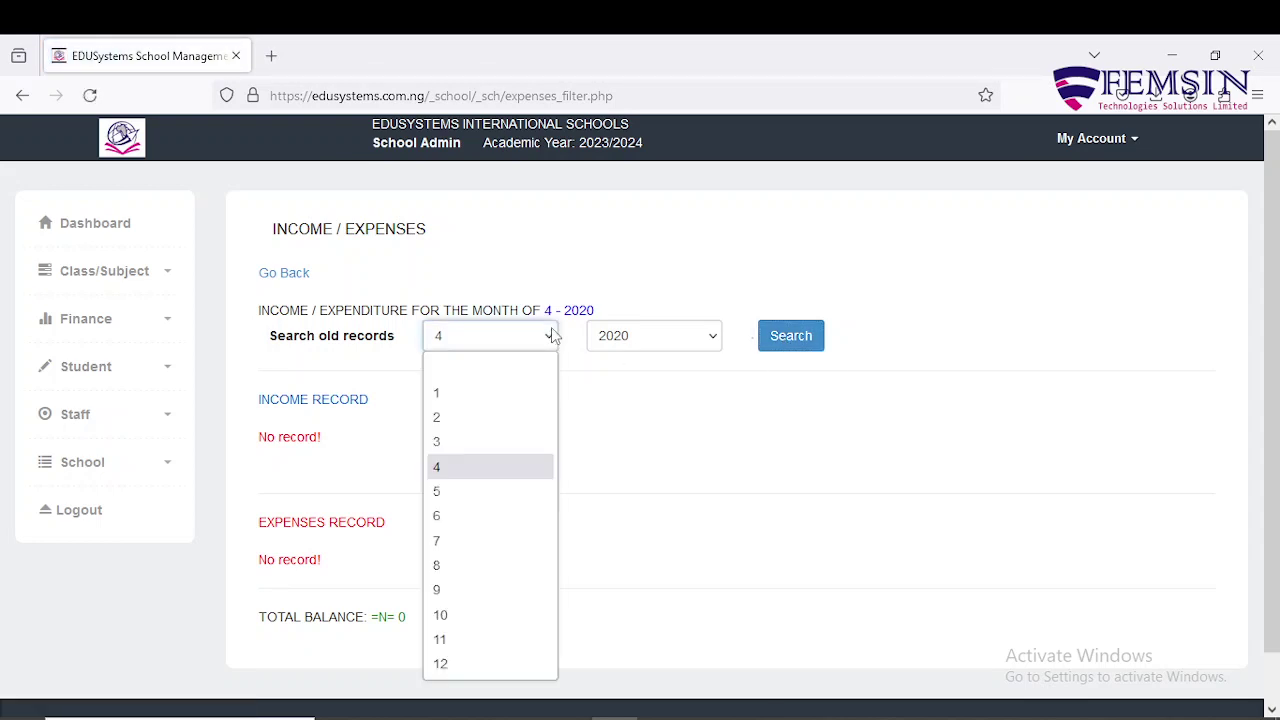
pyautogui.click(650, 304)
pyautogui.click(657, 335)
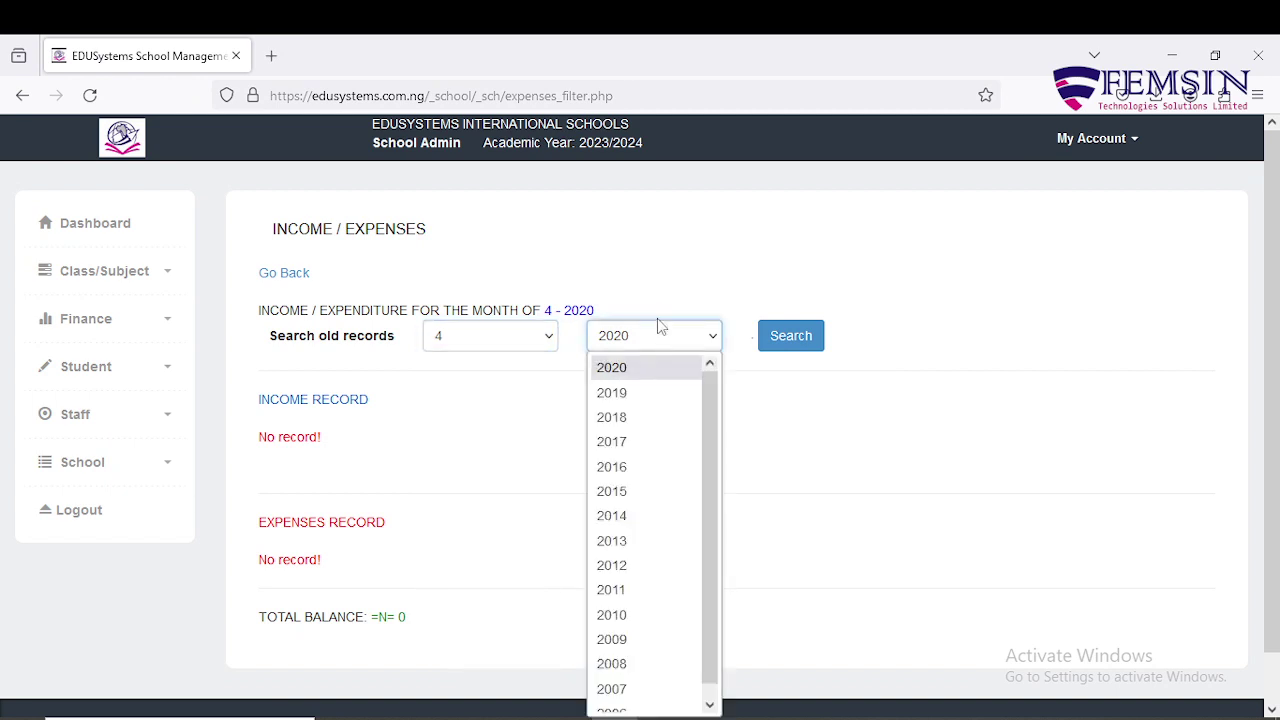
pyautogui.click(664, 310)
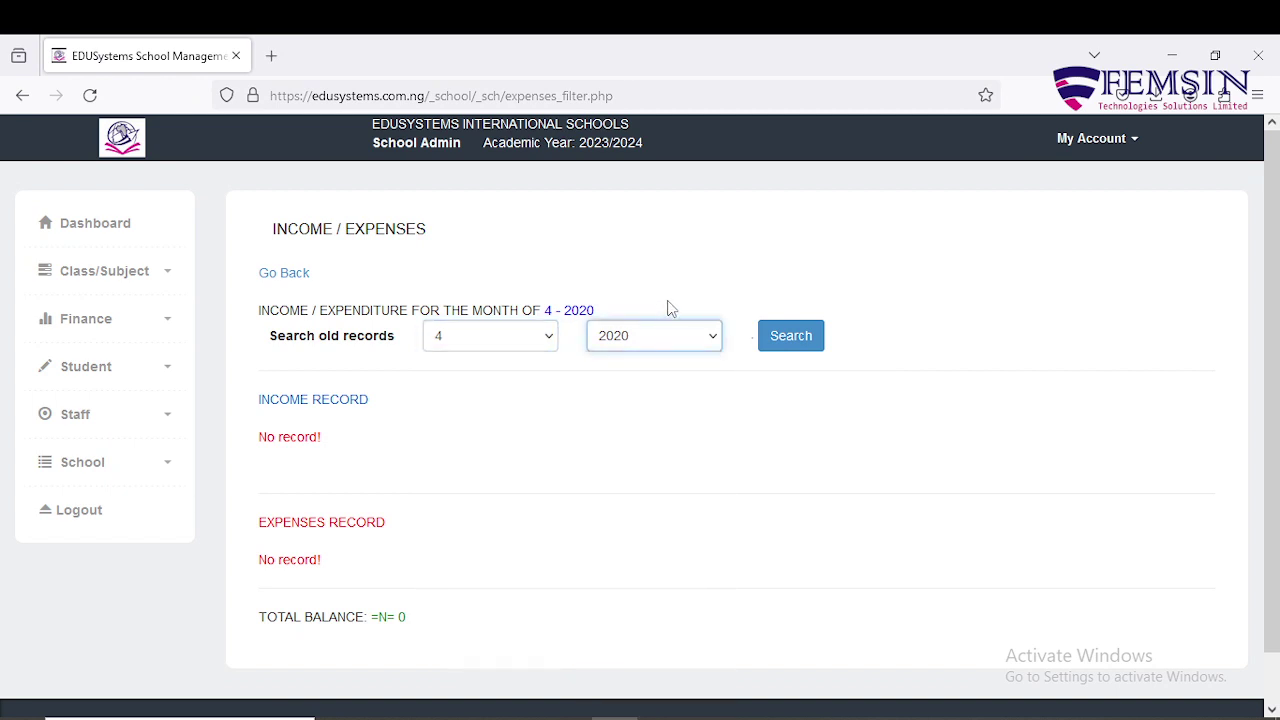
pyautogui.click(305, 287)
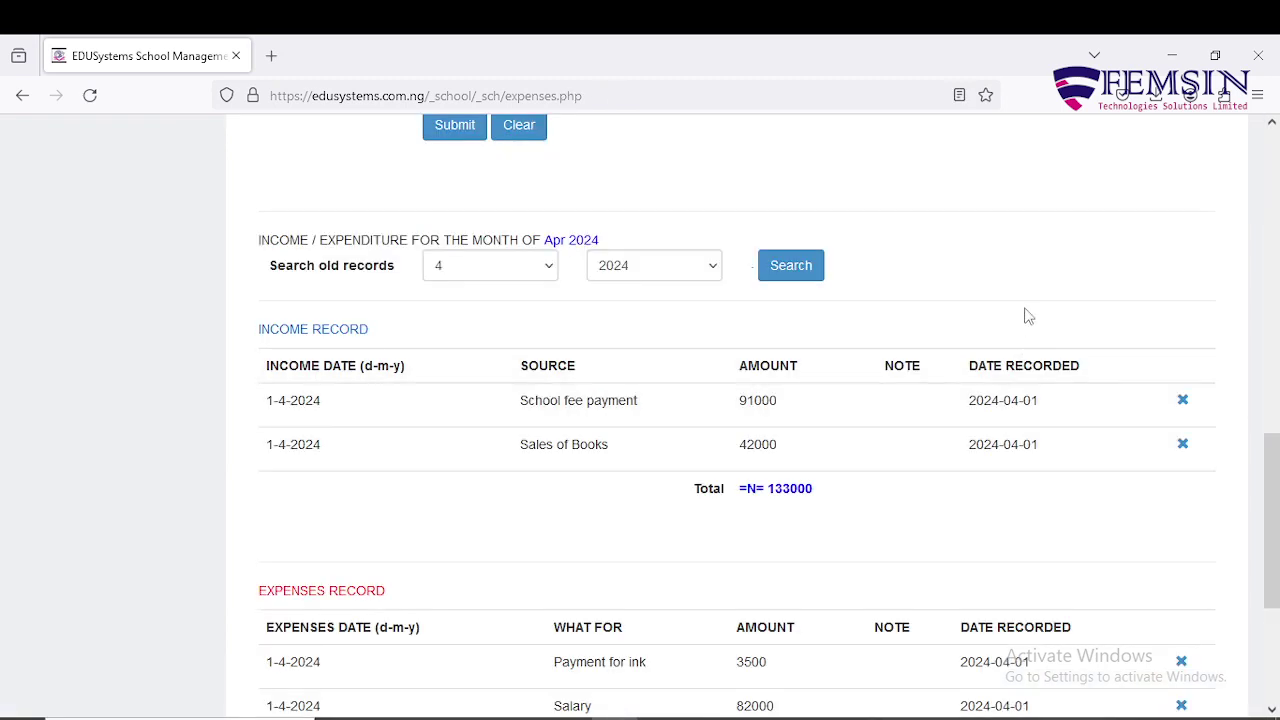
pyautogui.click(705, 273)
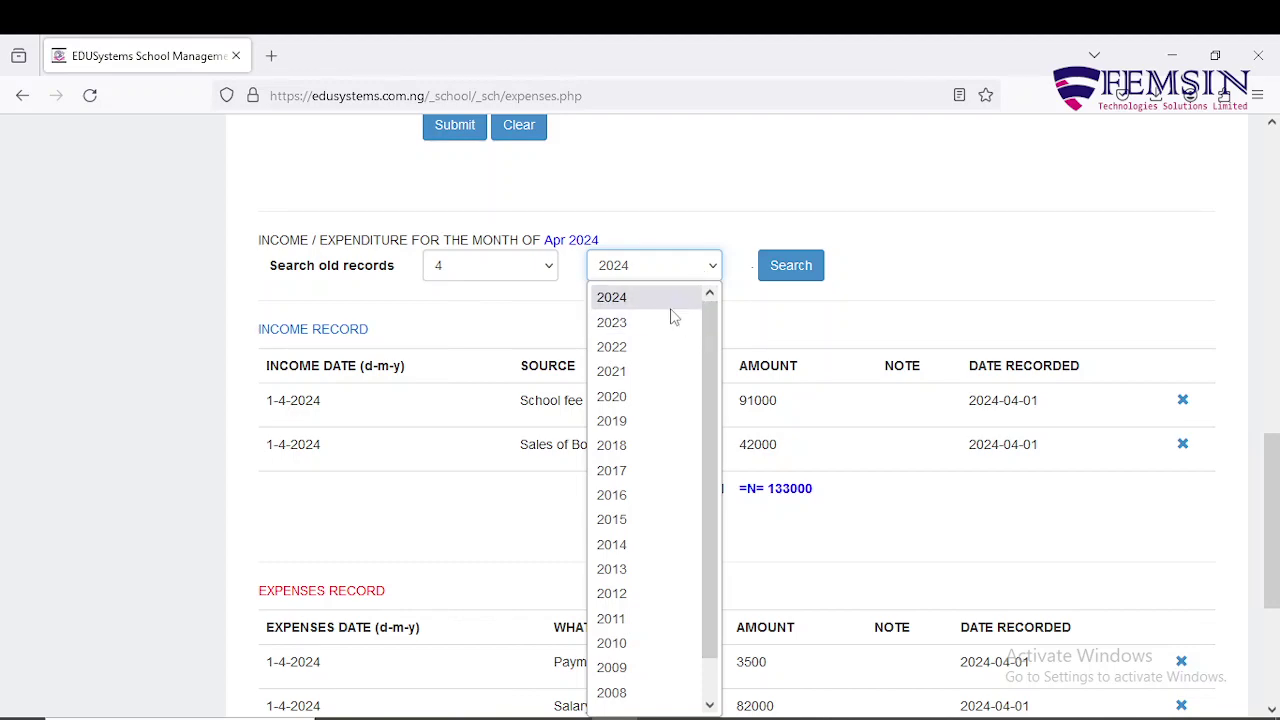
pyautogui.click(688, 223)
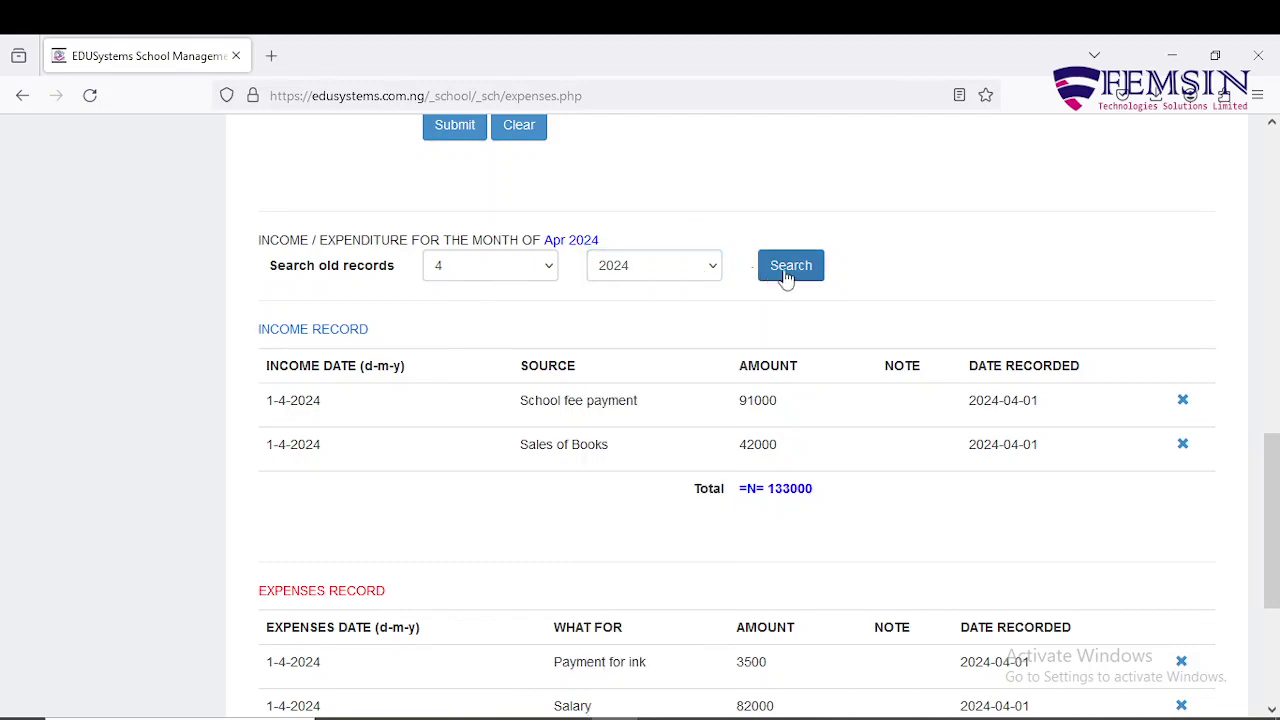
# Step: Review the April 2024 income and expenses records down to the total balance
pyautogui.scroll(-2, 591, 509)
pyautogui.scroll(-4, 699, 450)
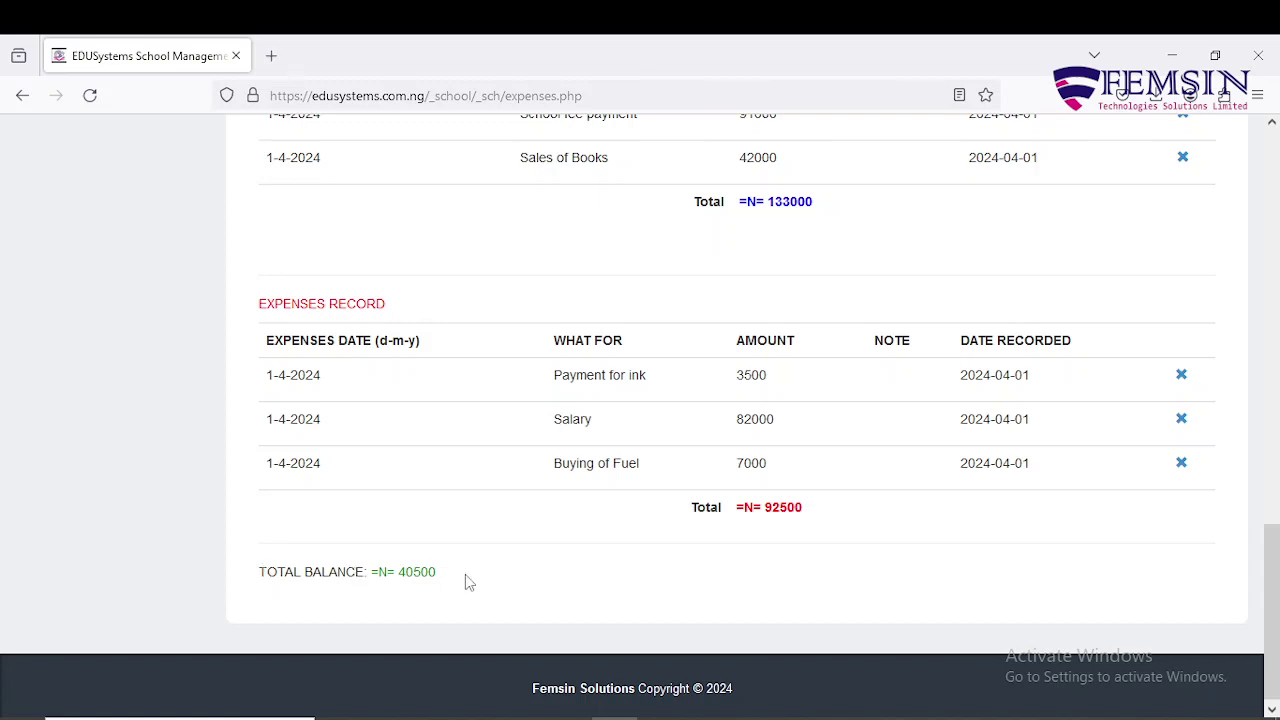
pyautogui.scroll(3, 437, 585)
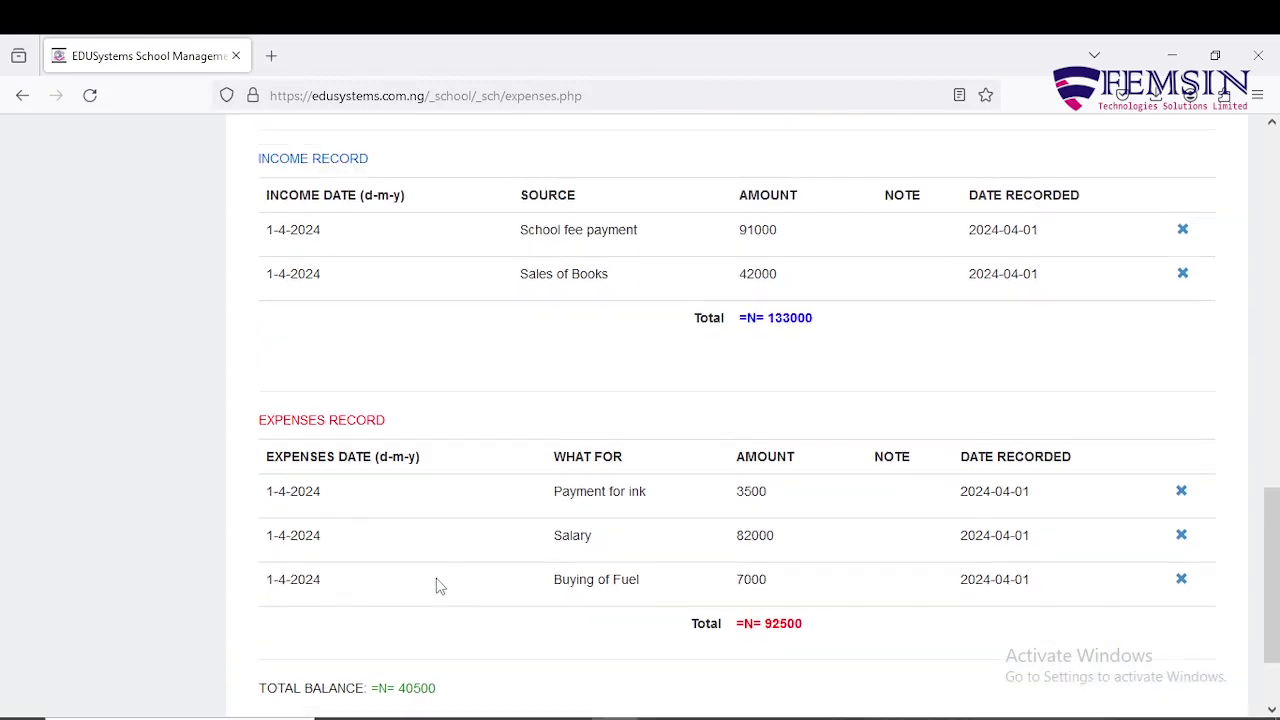
pyautogui.scroll(-3, 437, 585)
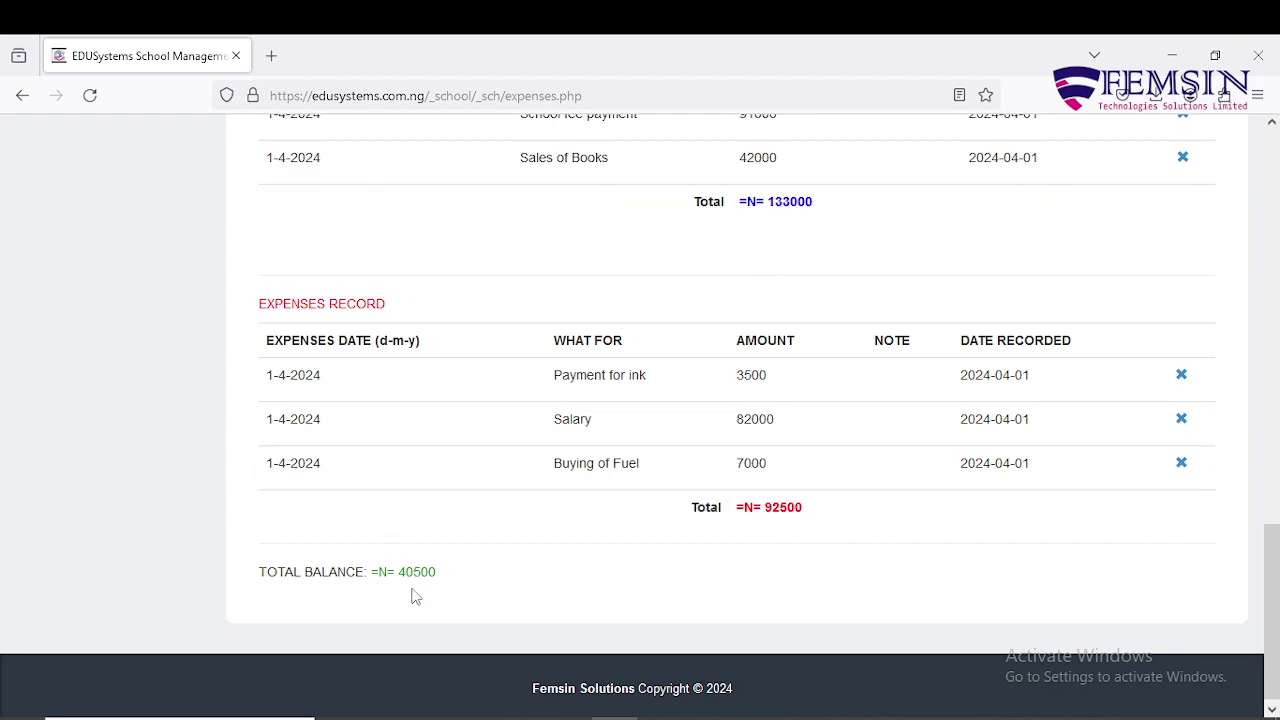
pyautogui.scroll(15, 417, 597)
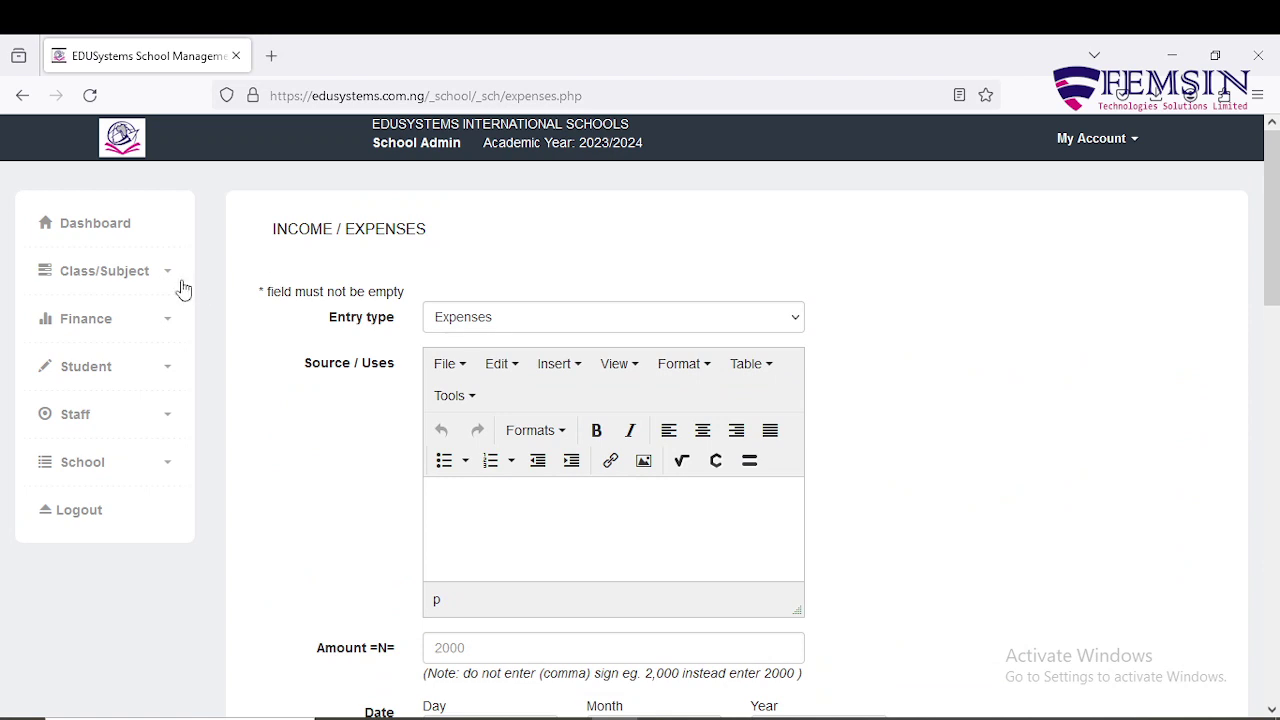
# Step: Open the school's cash book and look through the daily credit and debit entries for April 2024
pyautogui.click(161, 322)
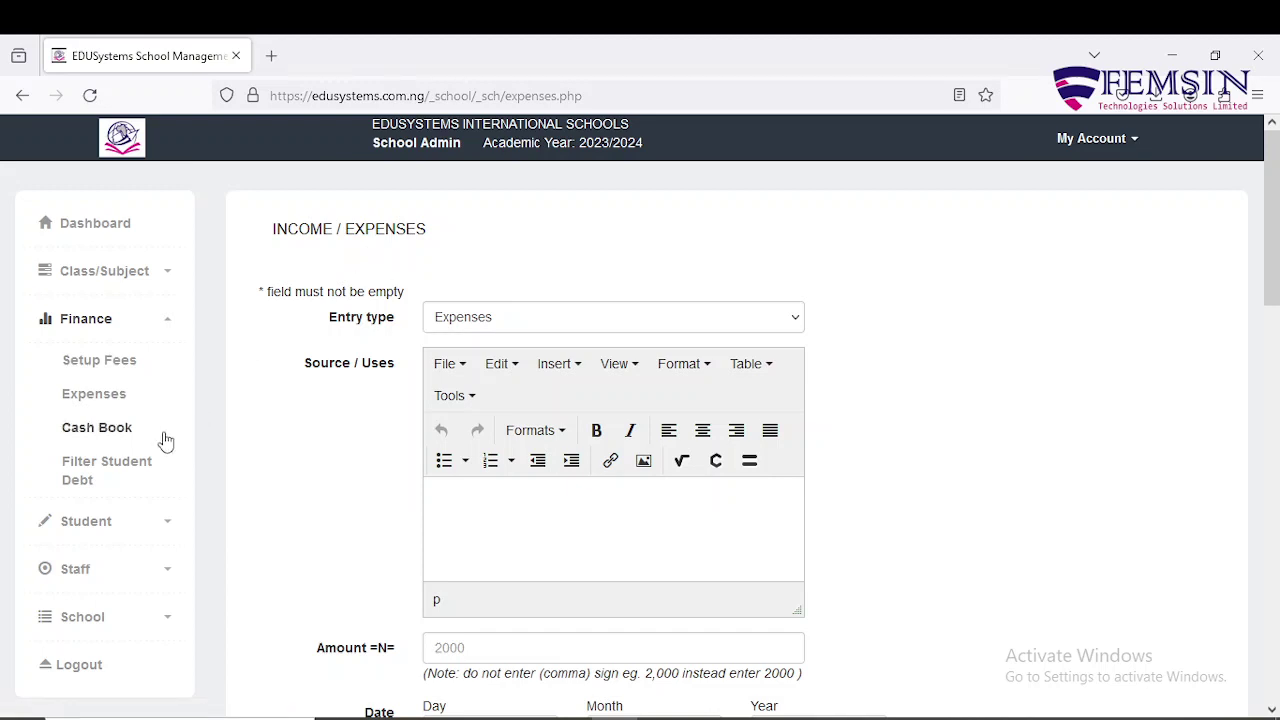
pyautogui.click(108, 432)
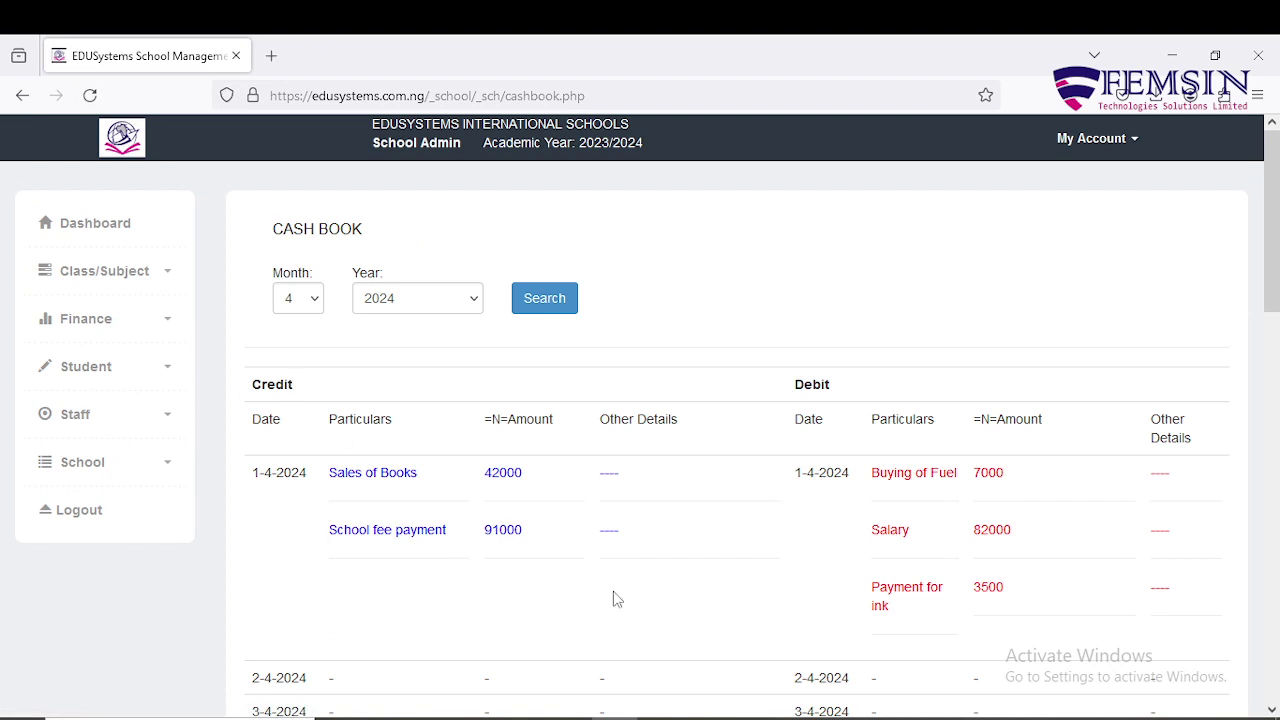
pyautogui.scroll(-2, 617, 599)
pyautogui.scroll(2, 611, 597)
pyautogui.scroll(-12, 268, 456)
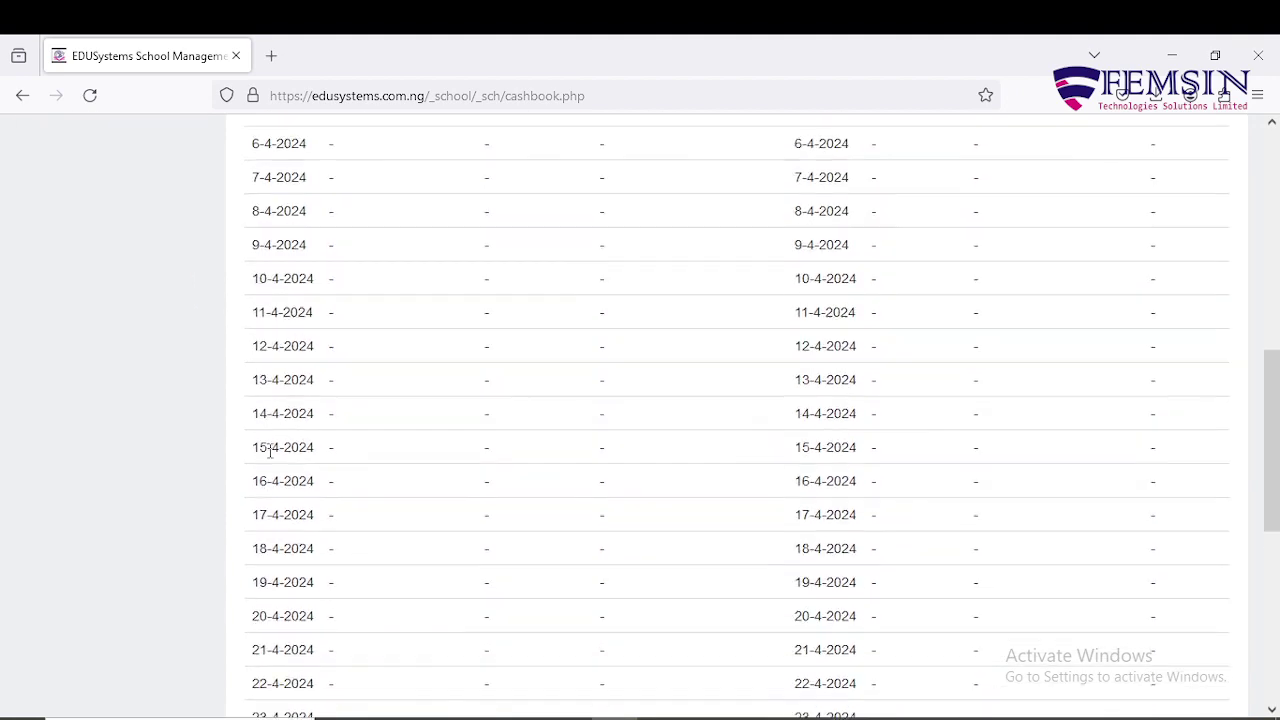
pyautogui.scroll(12, 268, 456)
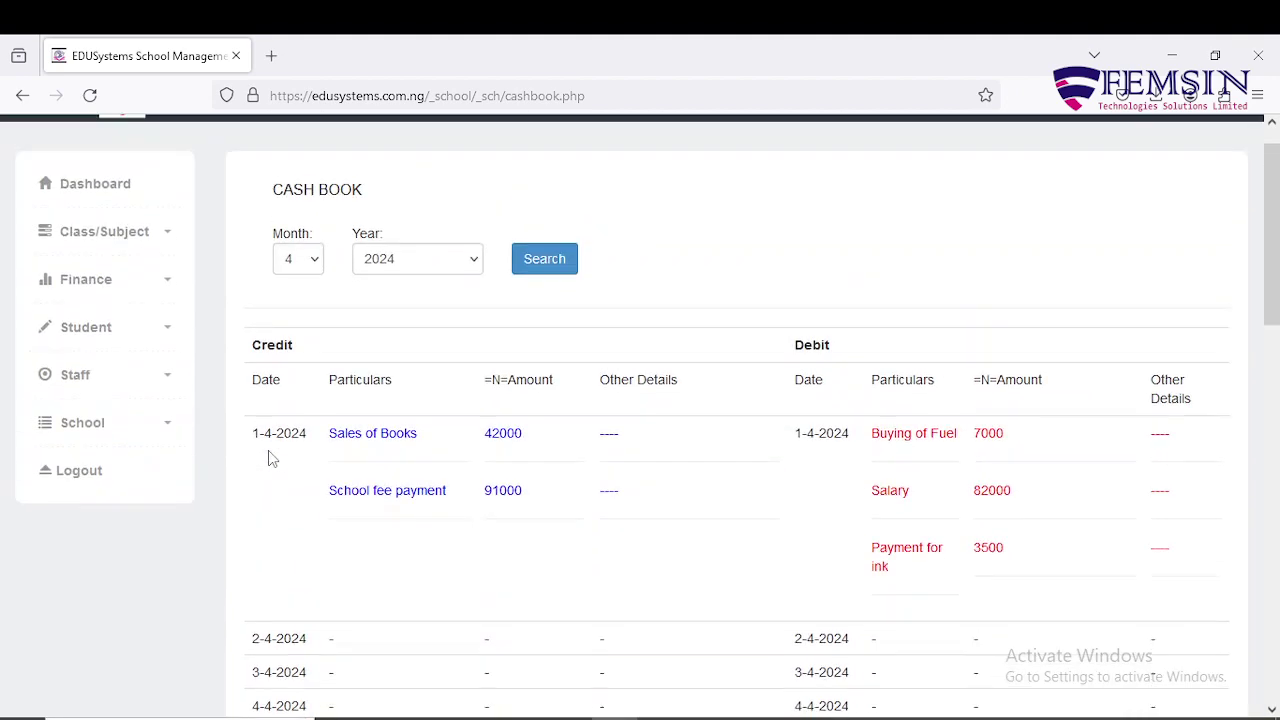
# Step: Check the months selectable in the cash book and examine its credit and debit entries down to the monthly totals
pyautogui.click(313, 263)
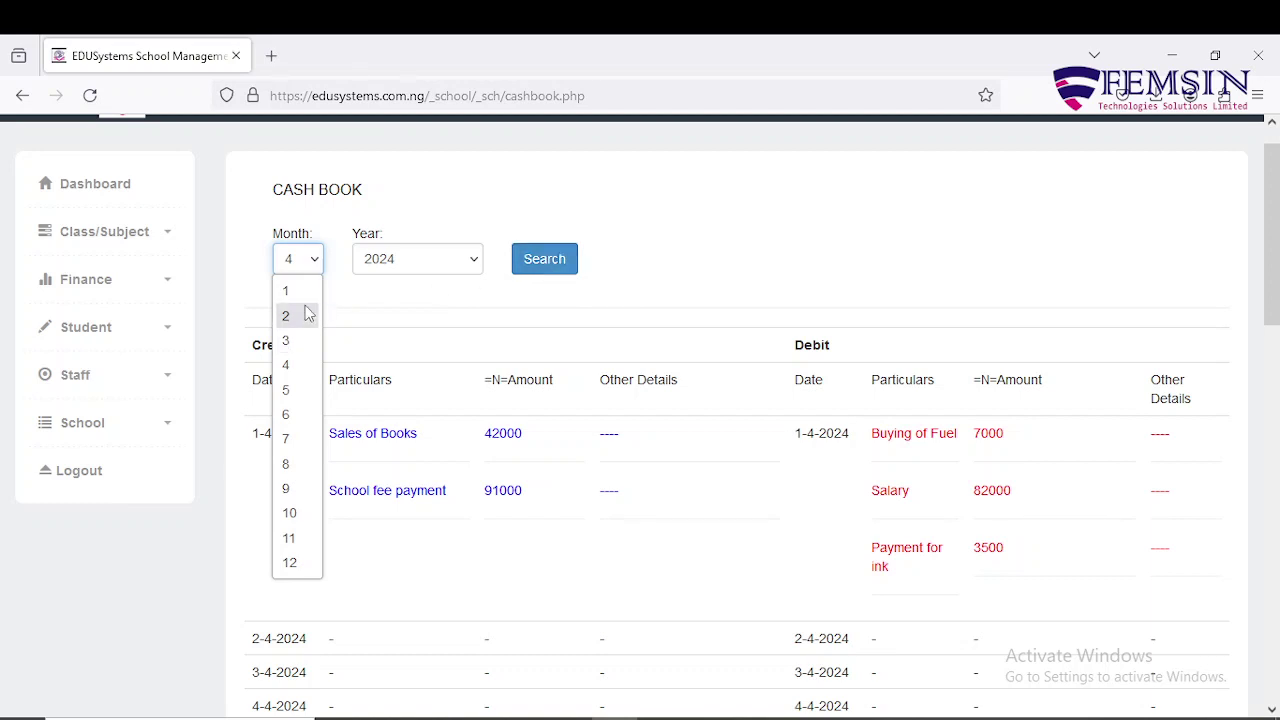
pyautogui.click(364, 292)
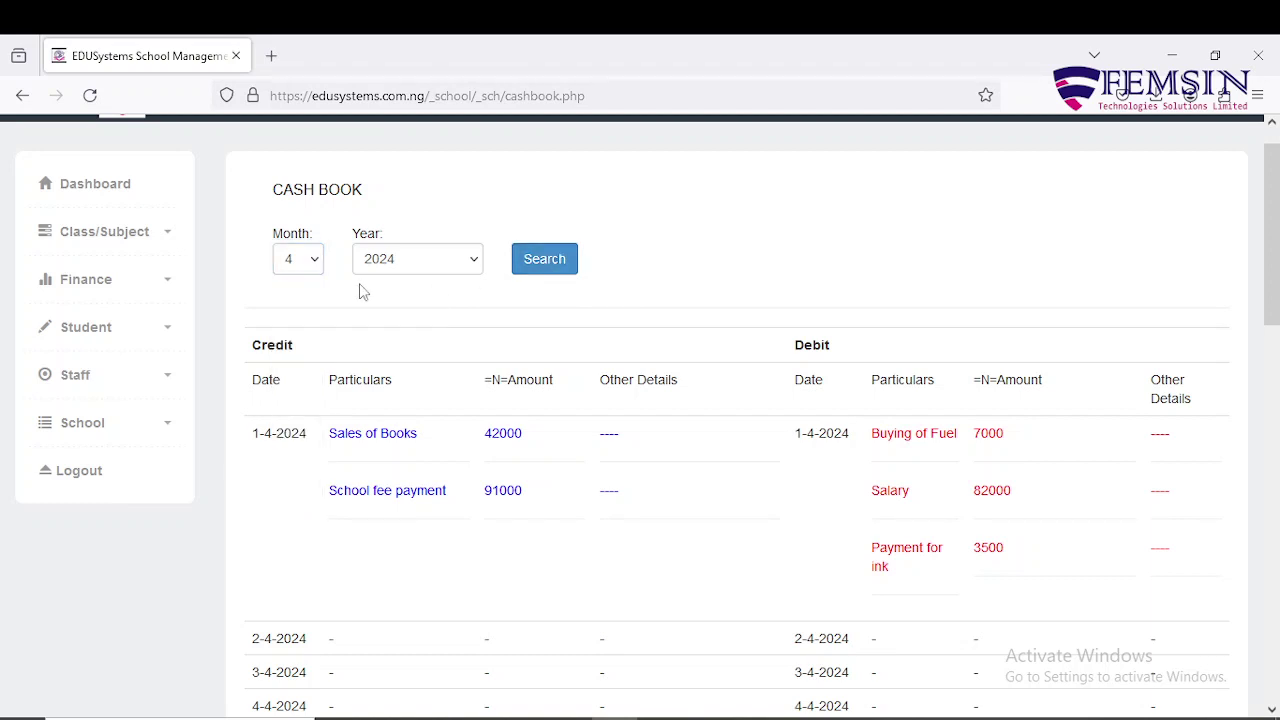
pyautogui.scroll(-2, 364, 430)
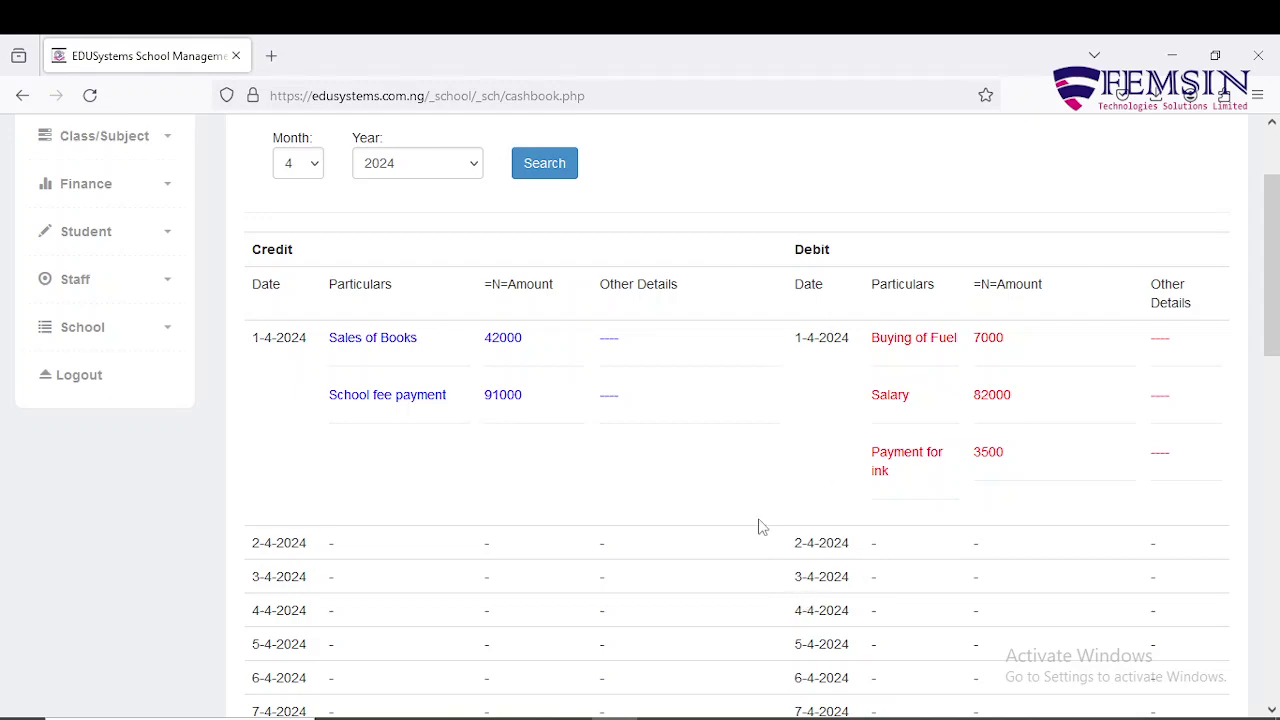
pyautogui.scroll(-3, 758, 524)
pyautogui.scroll(4, 760, 526)
pyautogui.scroll(-2, 758, 525)
pyautogui.scroll(-10, 1030, 480)
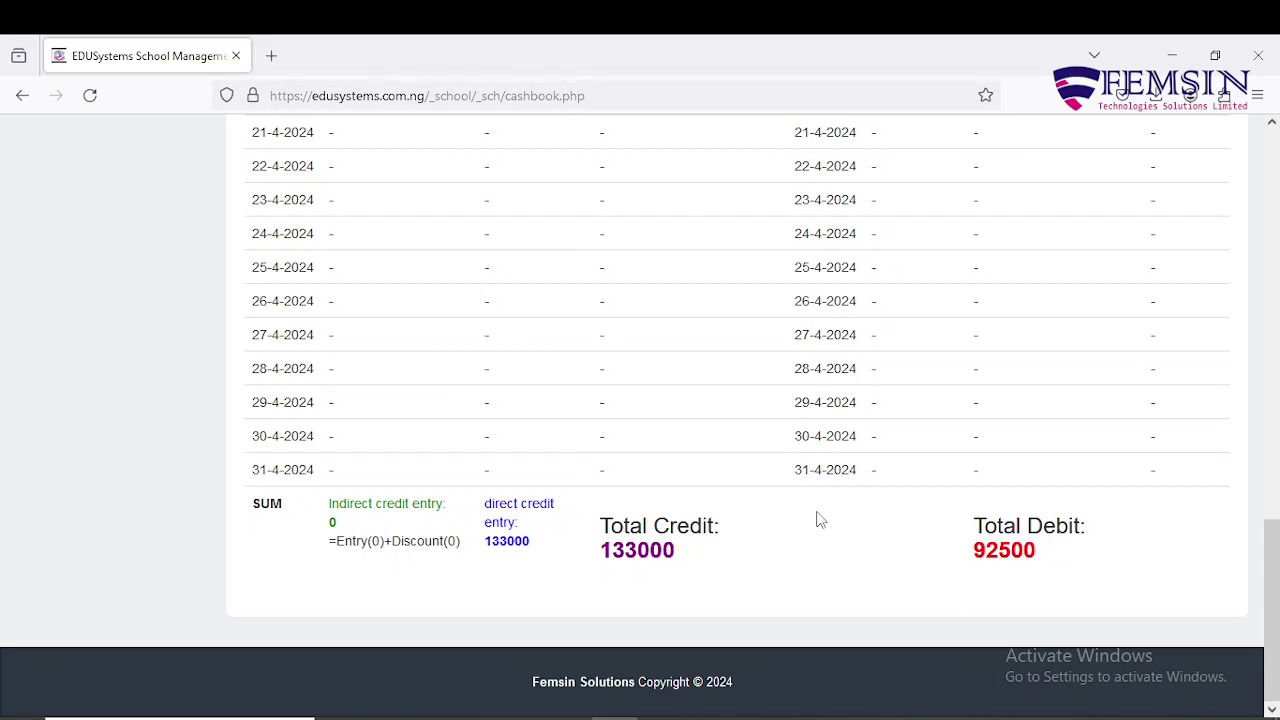
pyautogui.press('Home')
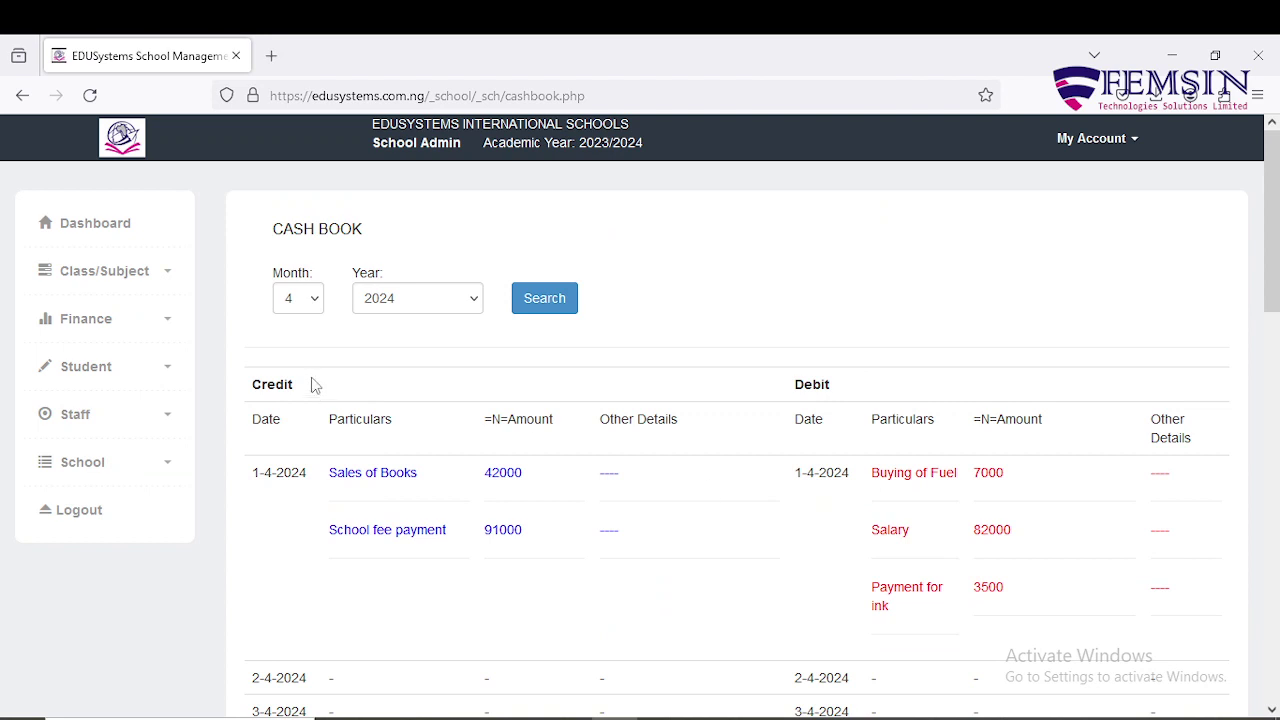
# Step: Open the student debt filter to view the reminder list of outstanding balances
pyautogui.click(169, 328)
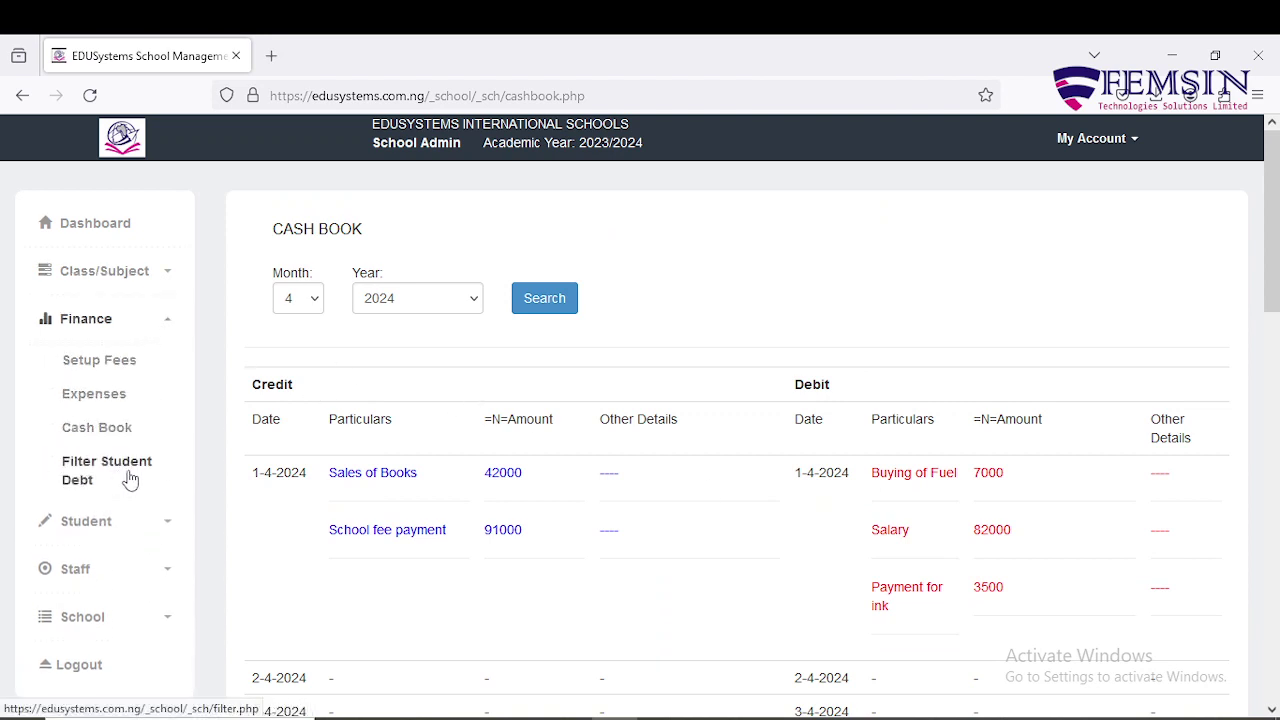
pyautogui.click(136, 466)
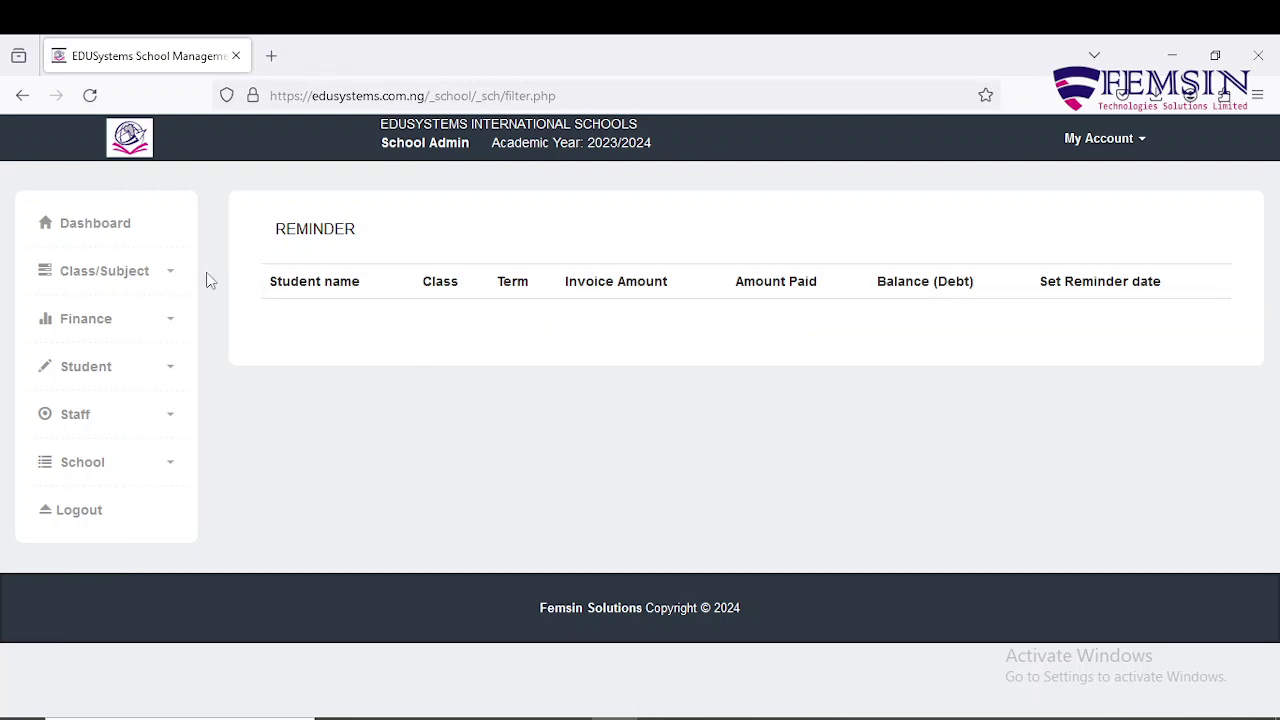
pyautogui.click(170, 328)
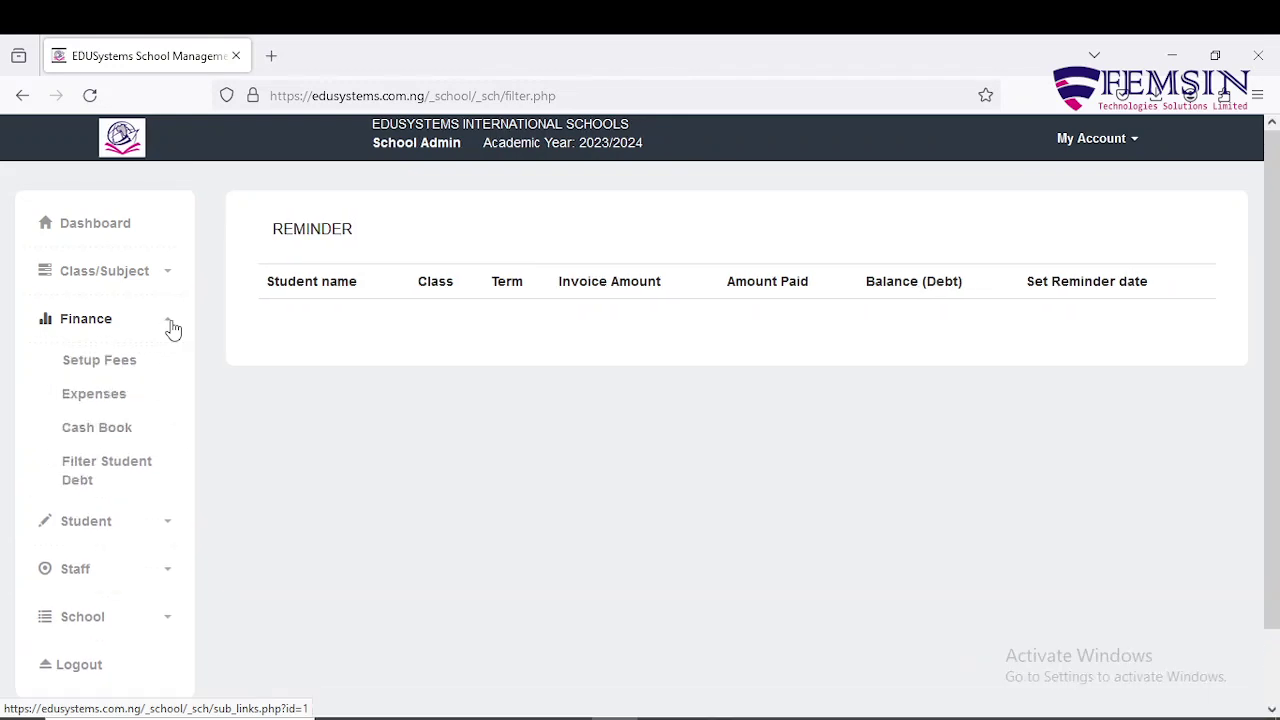